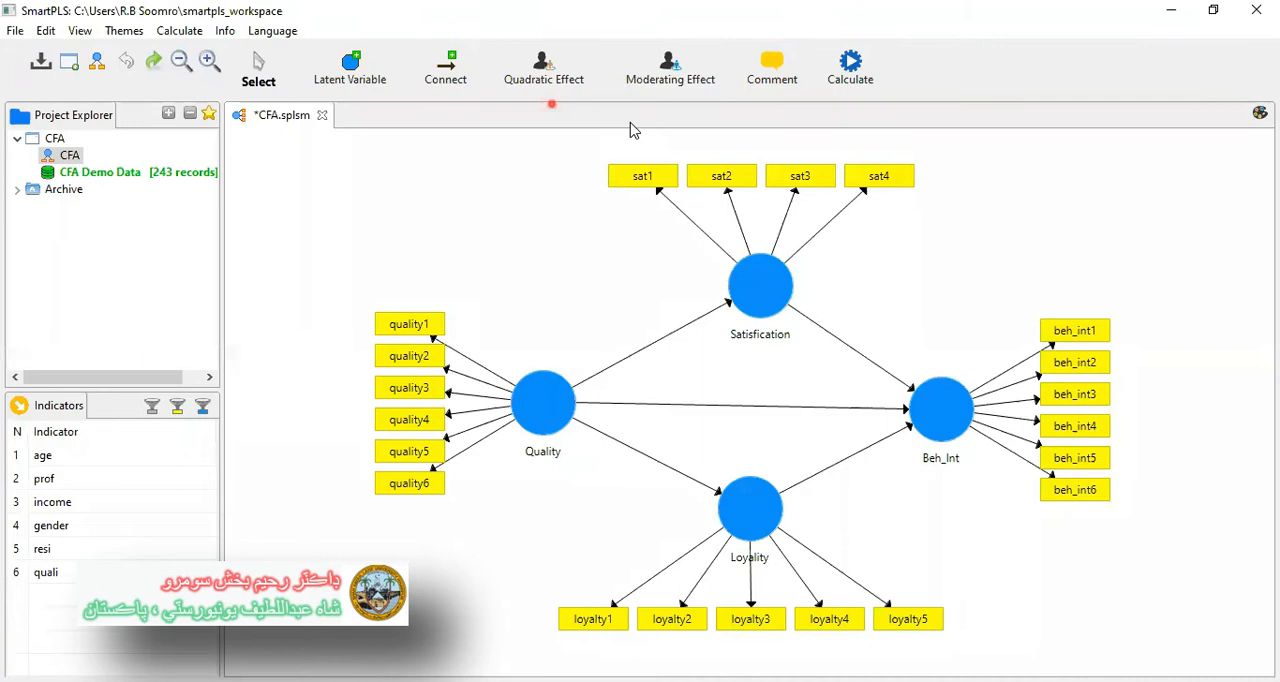
drag(554, 374, 782, 307)
drag(603, 395, 920, 424)
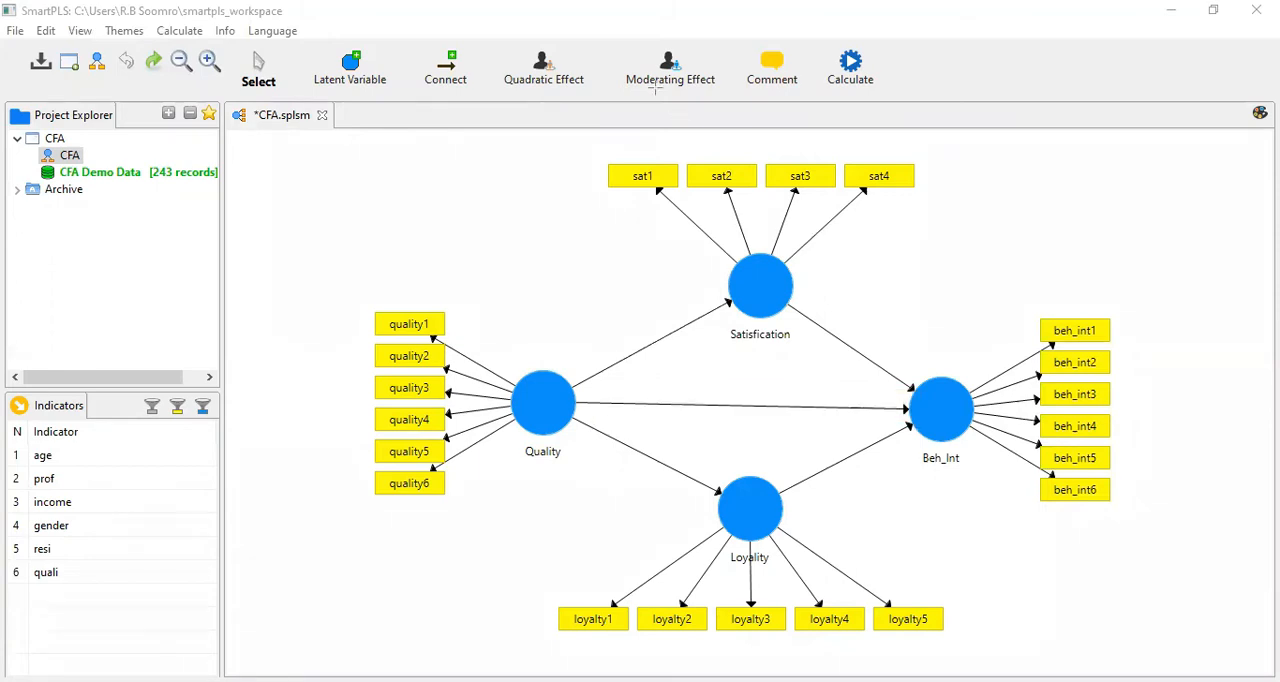
click(575, 227)
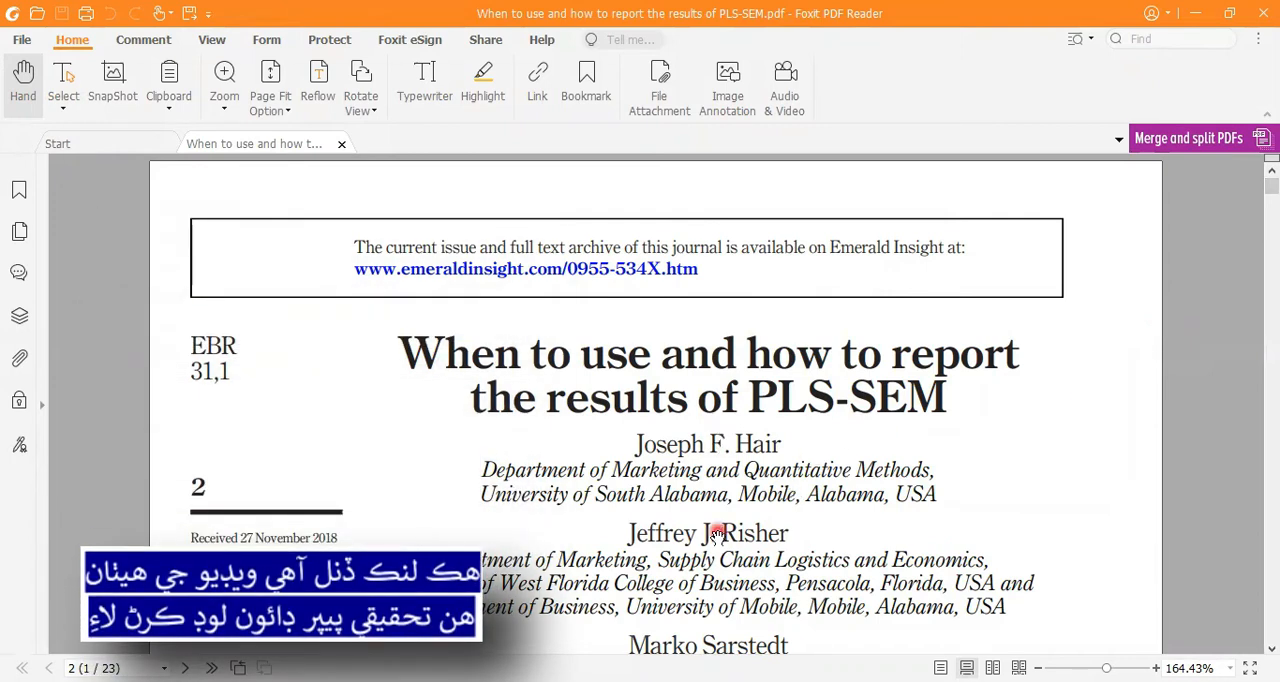
Switch to the PLS-SEM reporting paper in Foxit PDF Reader and find the reflective measurement model guidelines on page 15
scroll(718, 532, down, 3)
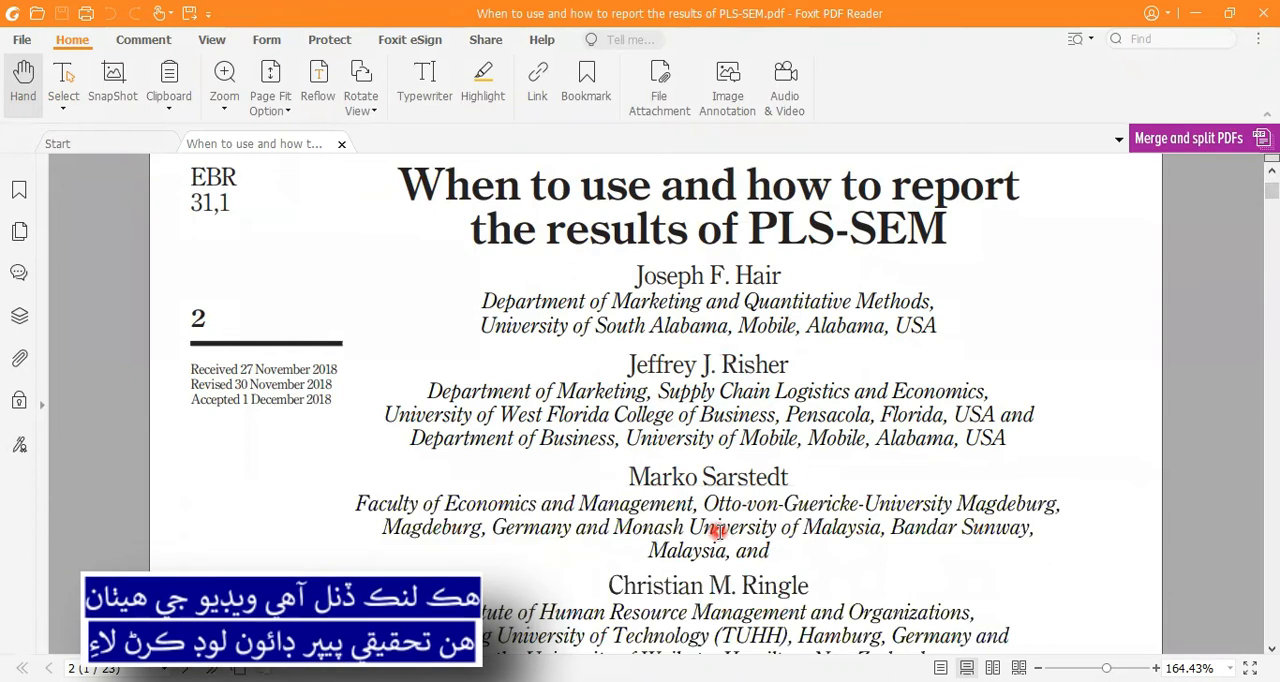
scroll(718, 532, down, 3)
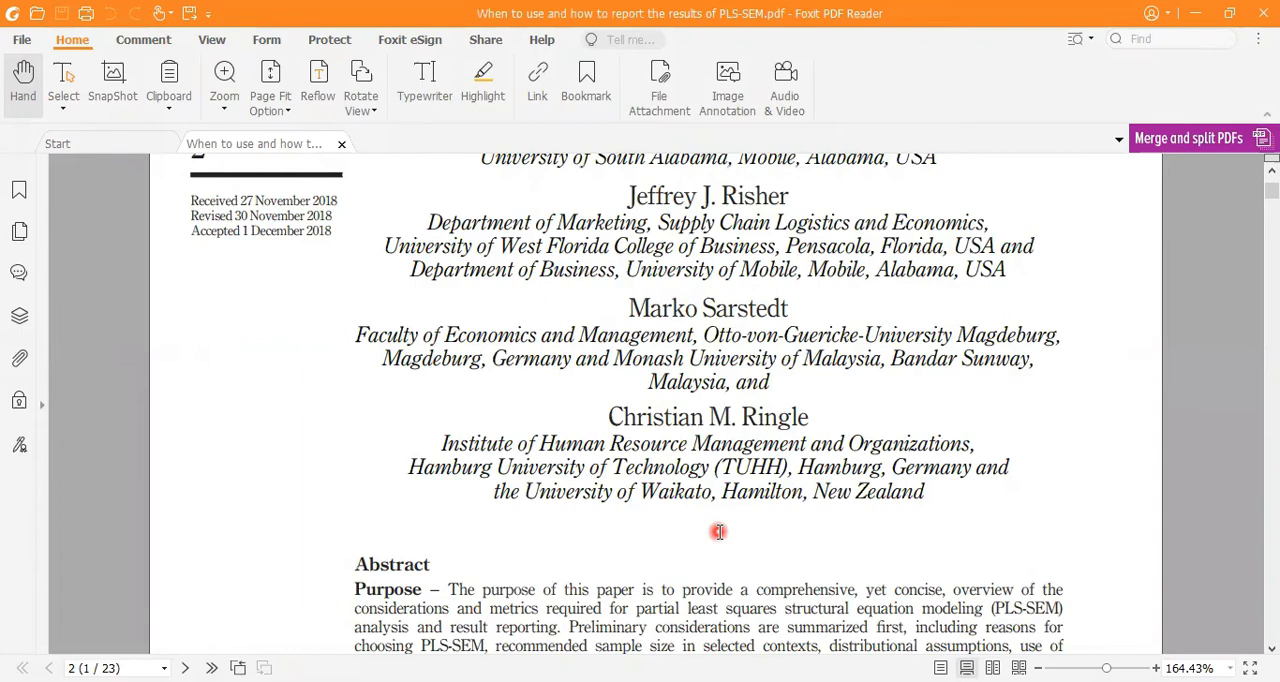
scroll(718, 532, down, 20)
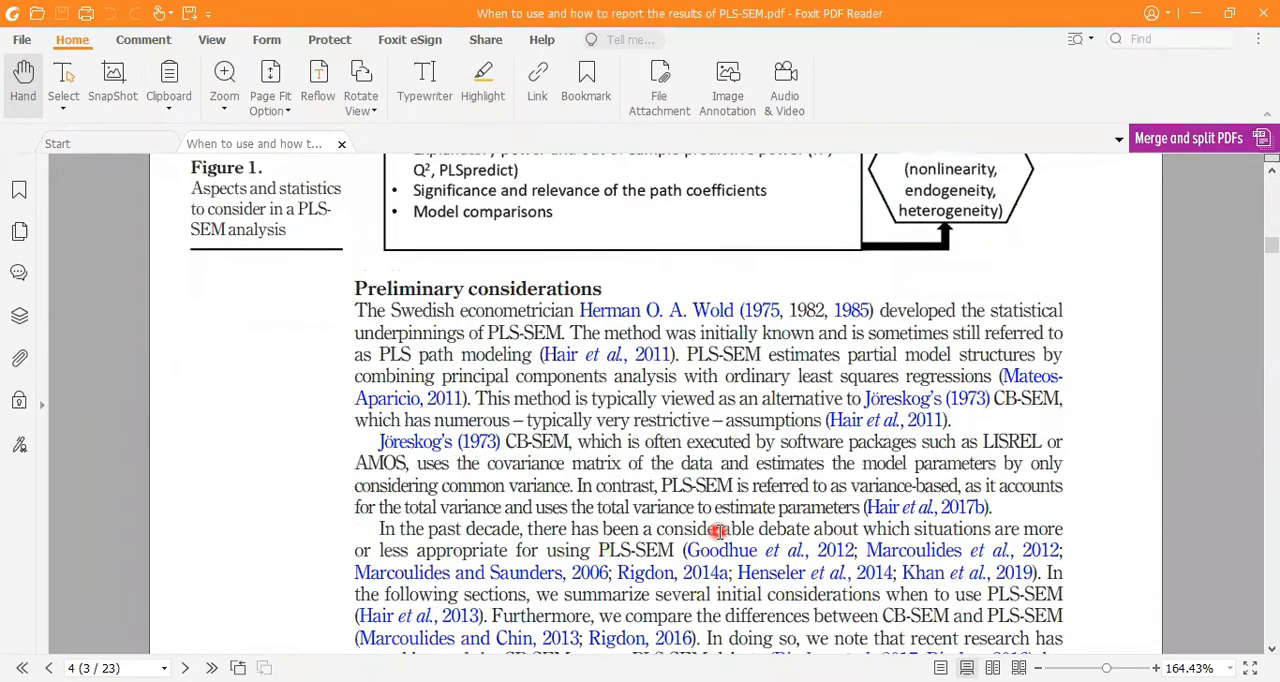
scroll(718, 532, down, 20)
scroll(718, 532, down, 20)
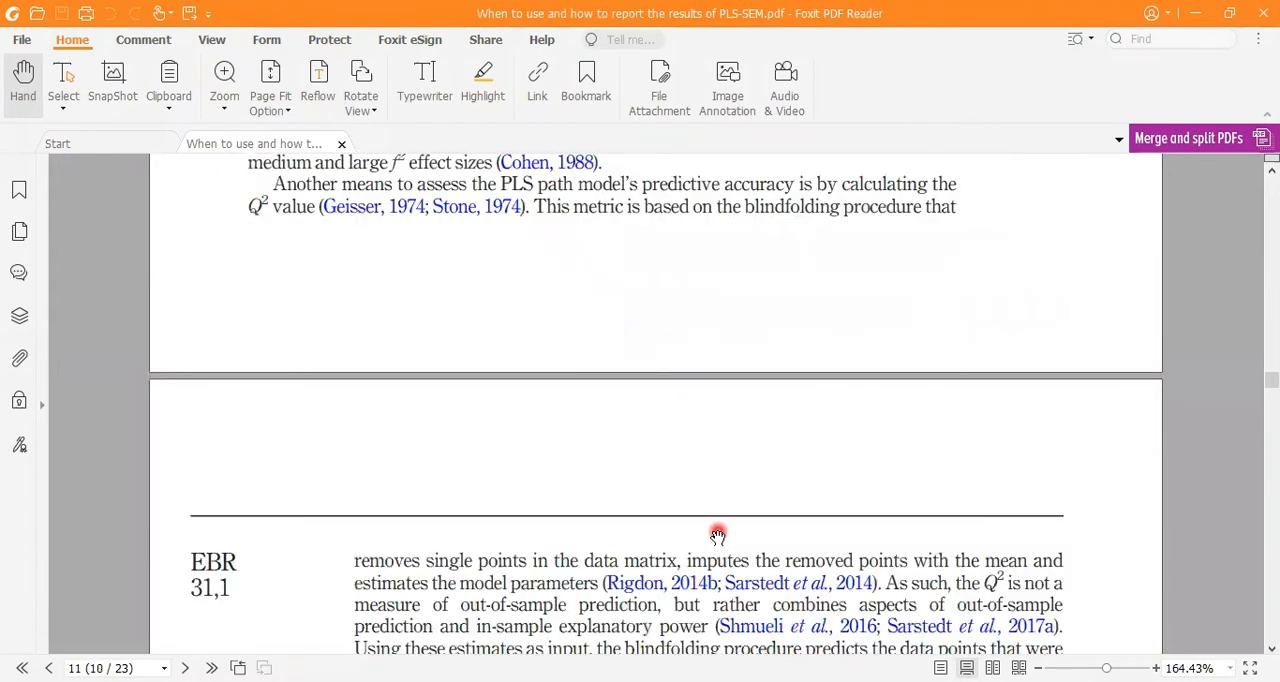
scroll(718, 535, down, 10)
scroll(718, 535, down, 20)
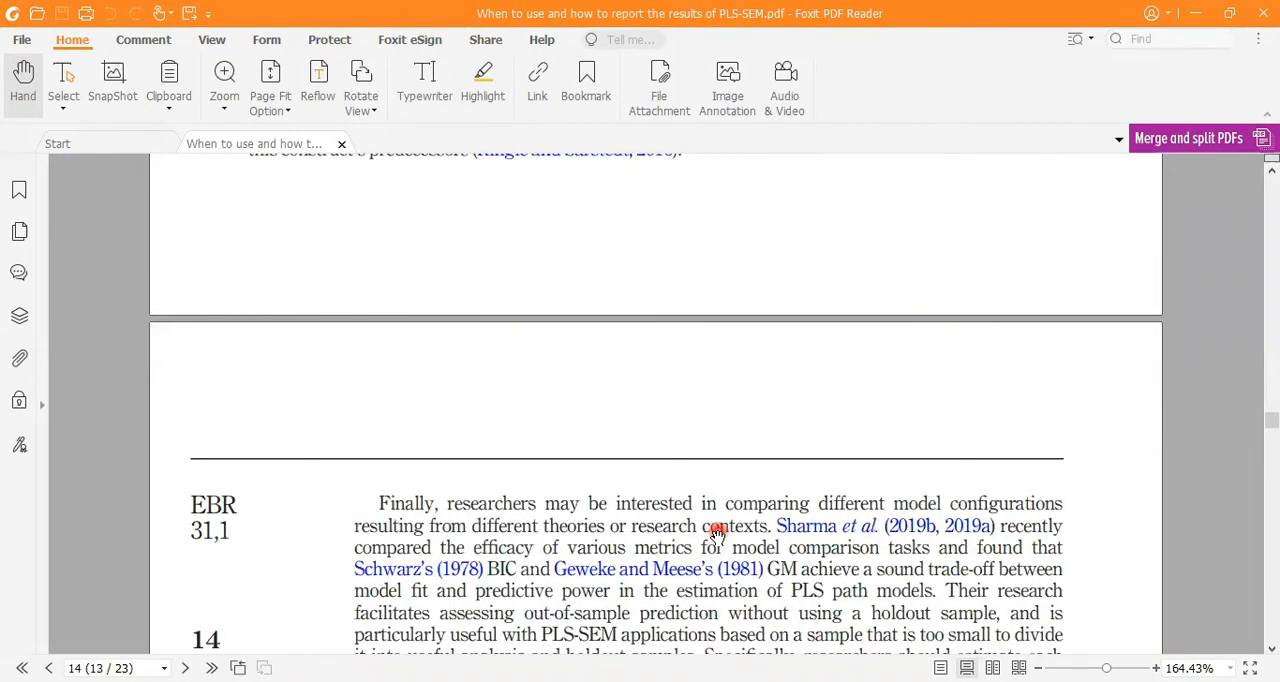
scroll(718, 535, down, 8)
scroll(718, 535, up, 3)
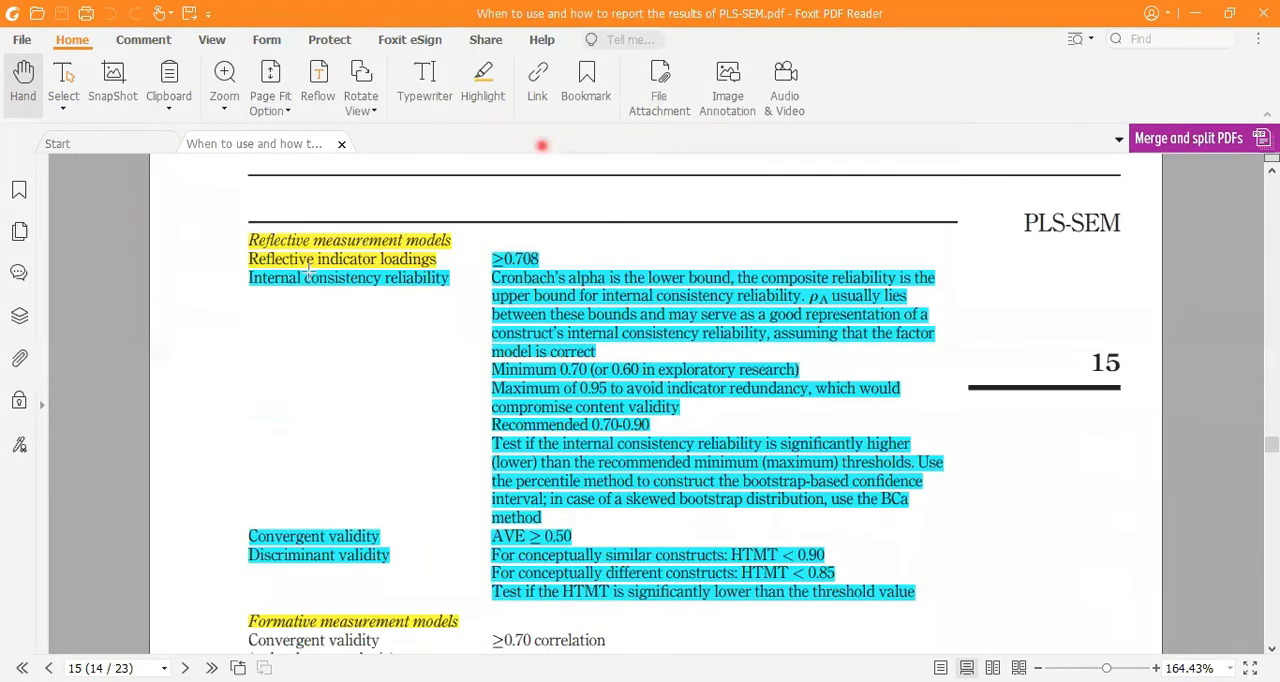
Examine the paper's reflective measurement criteria for indicator loadings and internal consistency reliability, including the minimum, maximum and recommended thresholds
drag(233, 222, 476, 256)
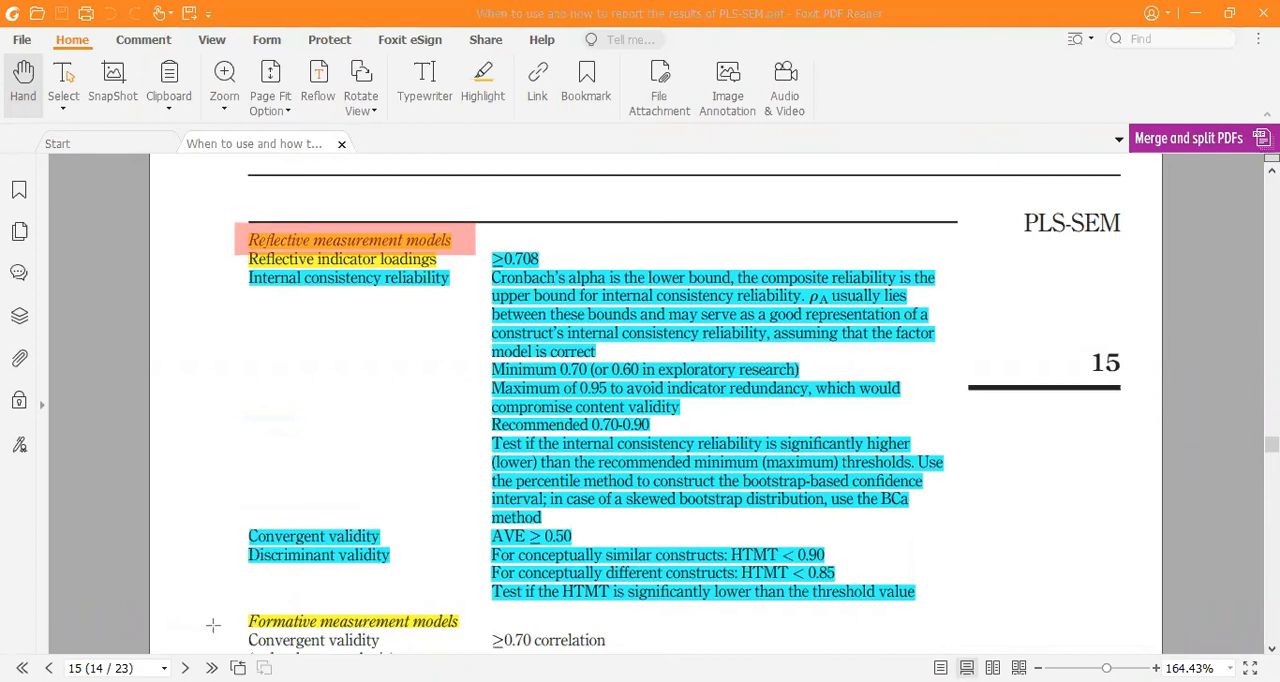
drag(226, 607, 481, 639)
drag(484, 248, 544, 260)
drag(490, 271, 603, 284)
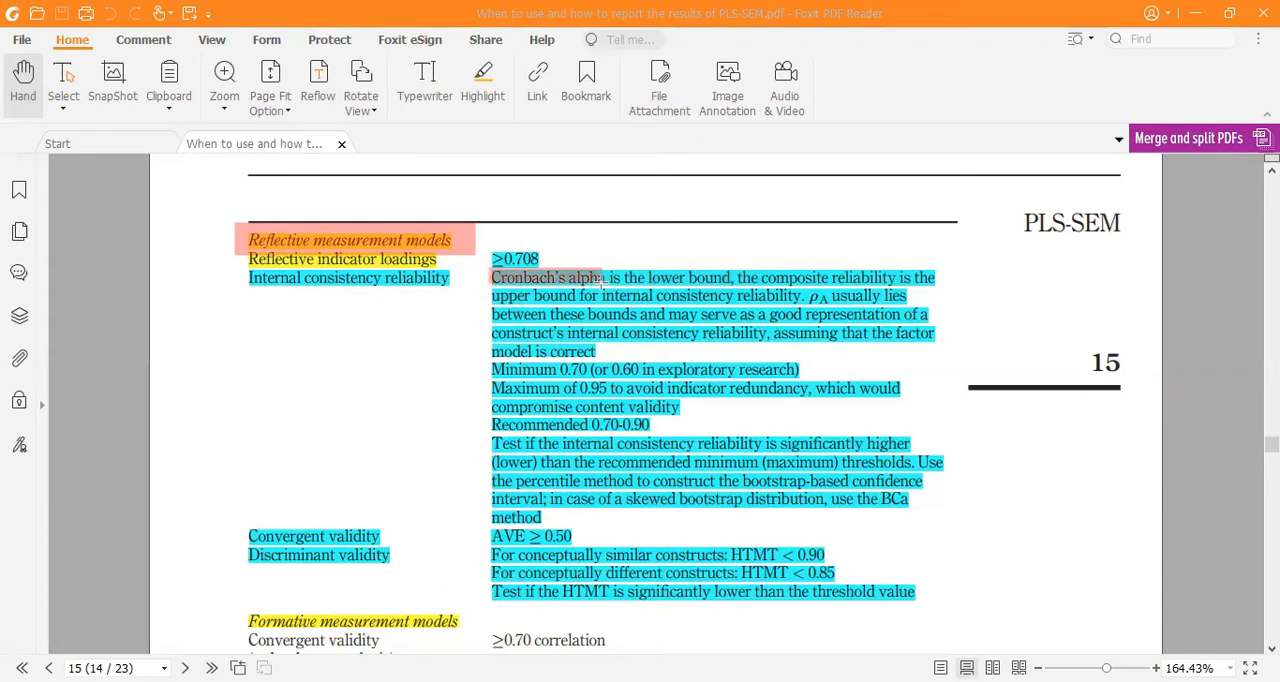
click(603, 284)
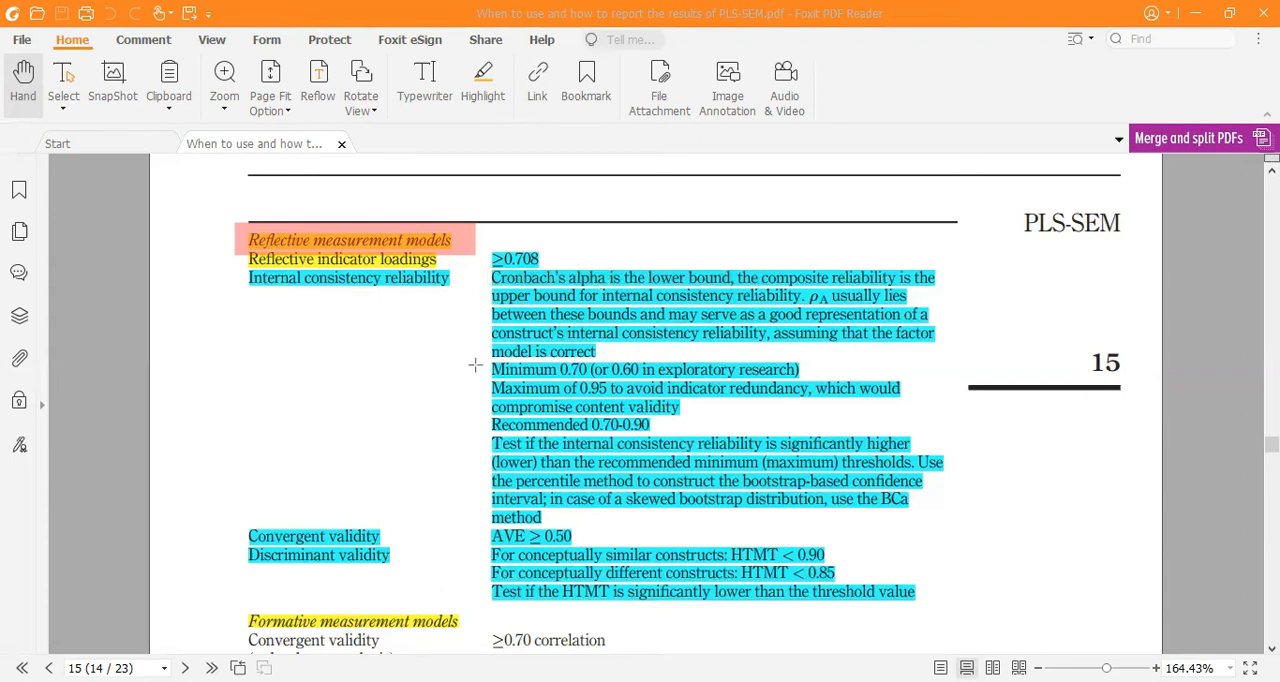
drag(492, 368, 812, 378)
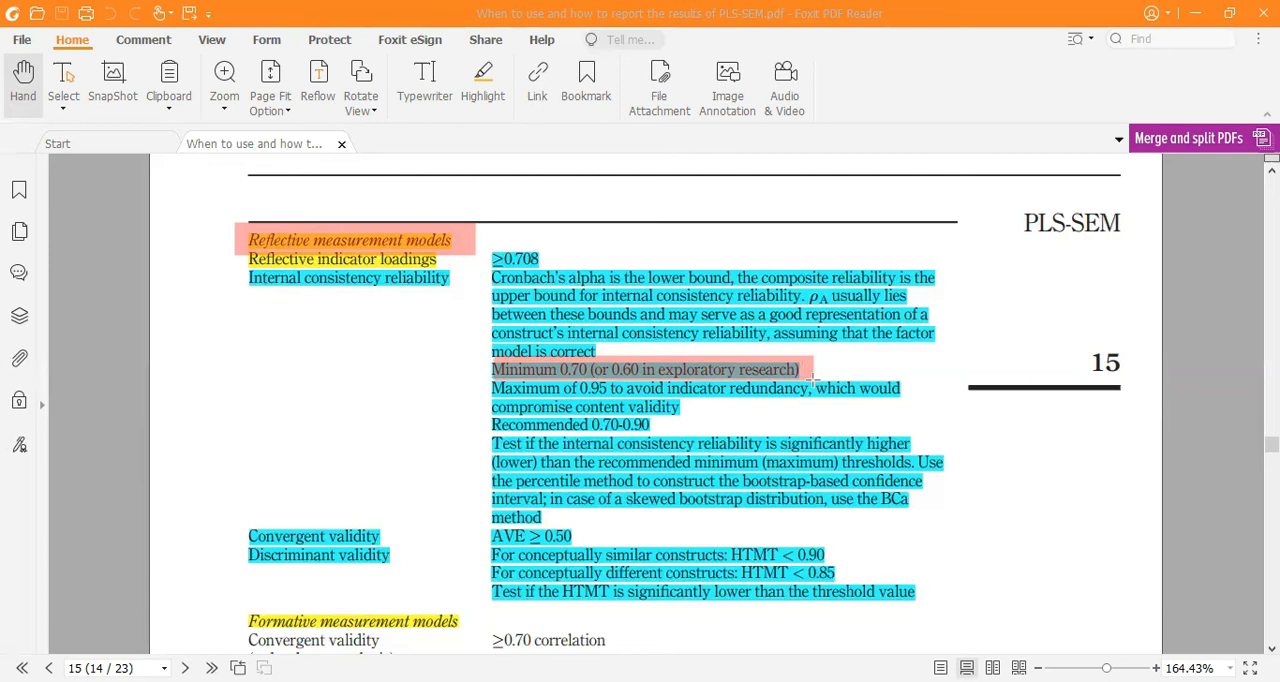
key(ctrl+z)
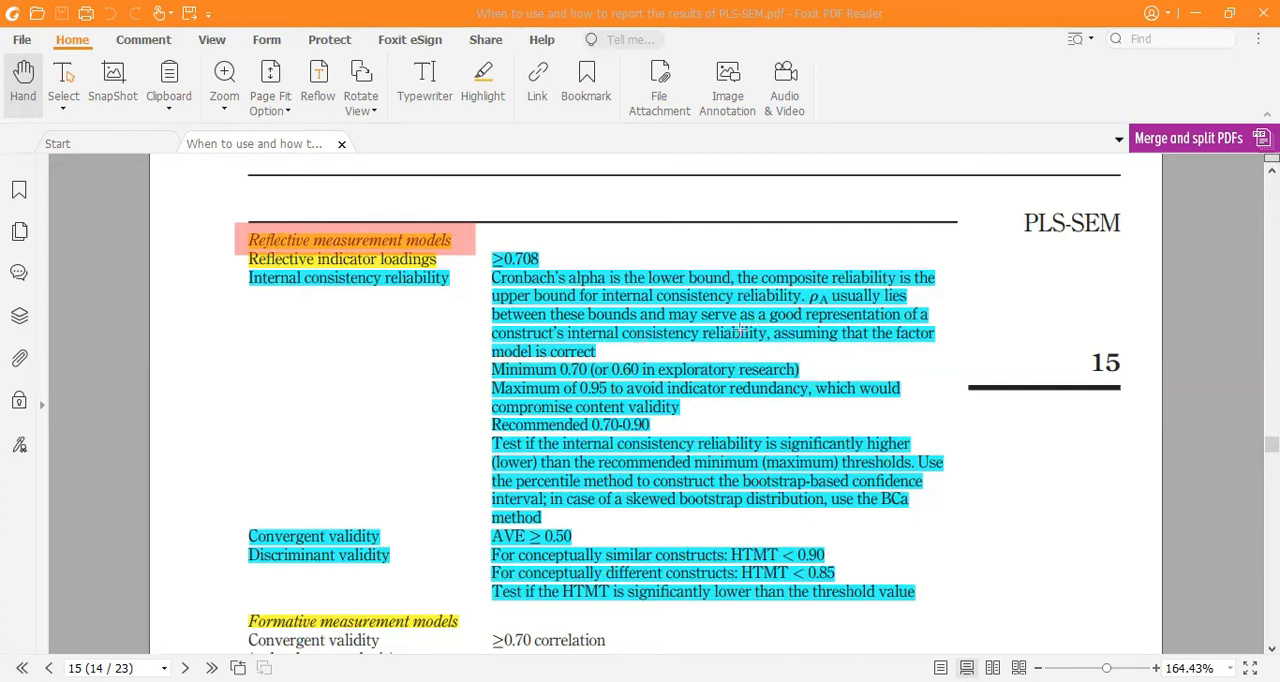
mouse_move(482, 376)
mouse_down()
mouse_move(676, 420)
mouse_move(910, 414)
mouse_up()
drag(484, 413, 653, 437)
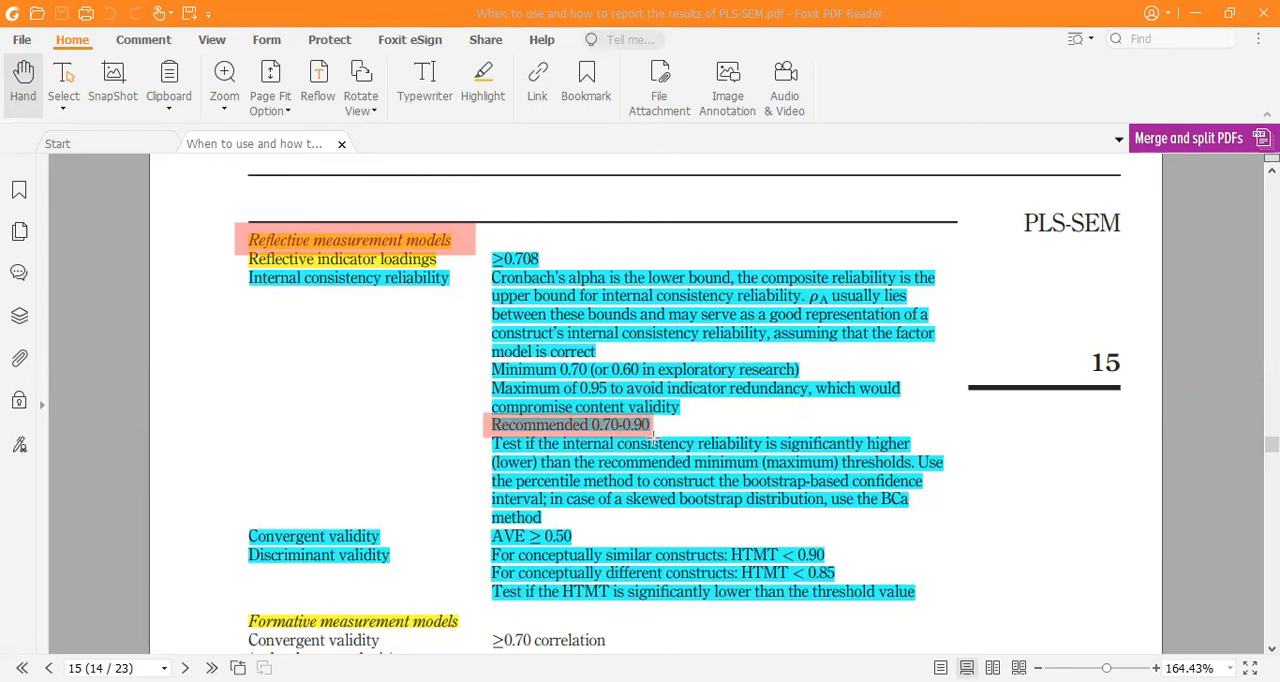
key(ctrl+z)
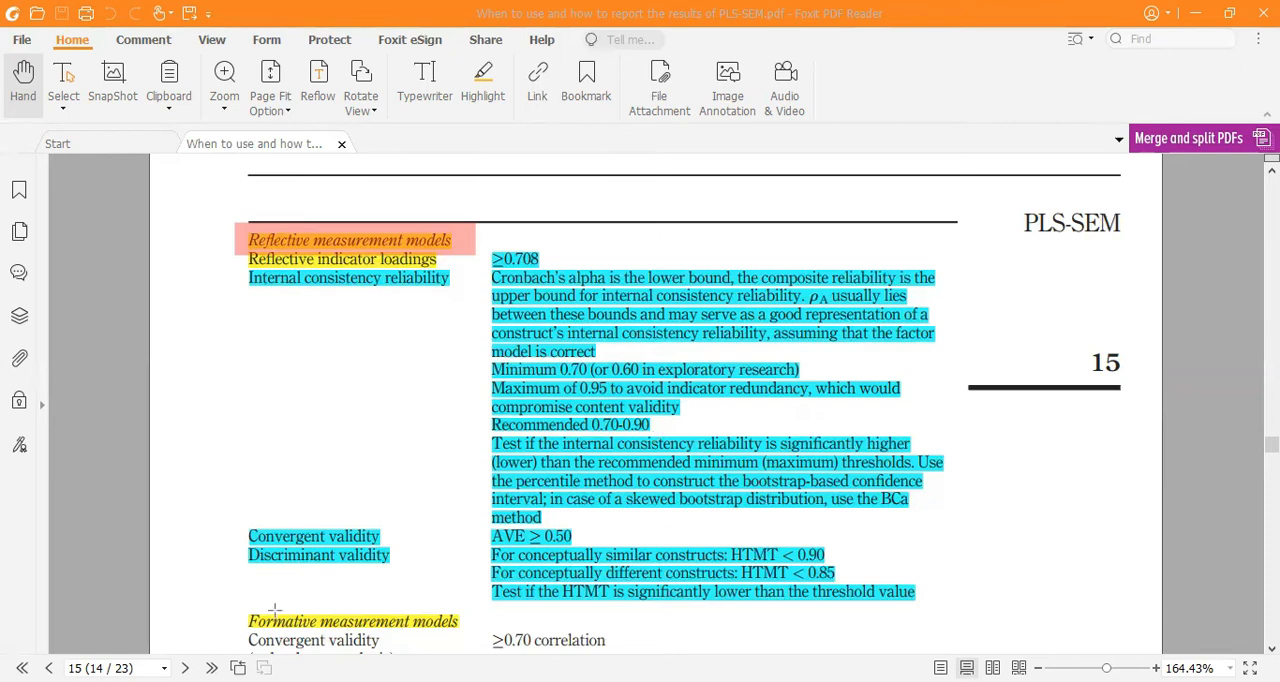
Examine the table's convergent validity criterion for AVE and the discriminant validity criteria for HTMT
drag(482, 528, 589, 540)
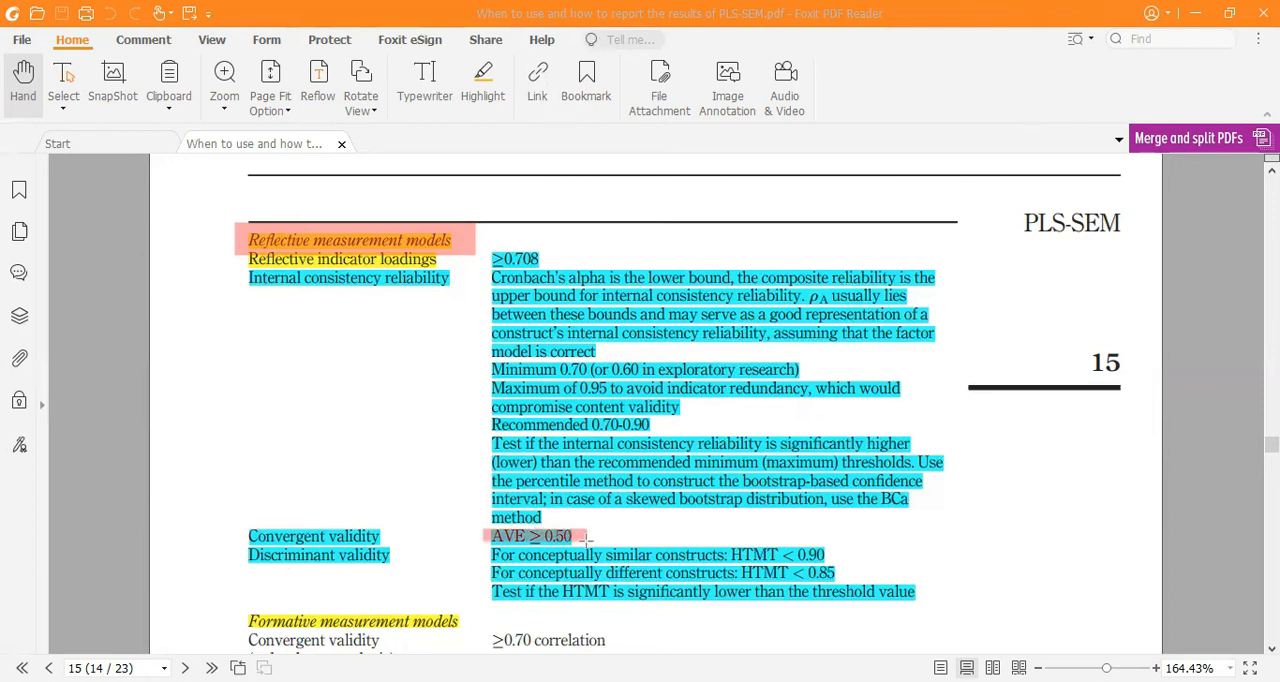
drag(588, 540, 588, 540)
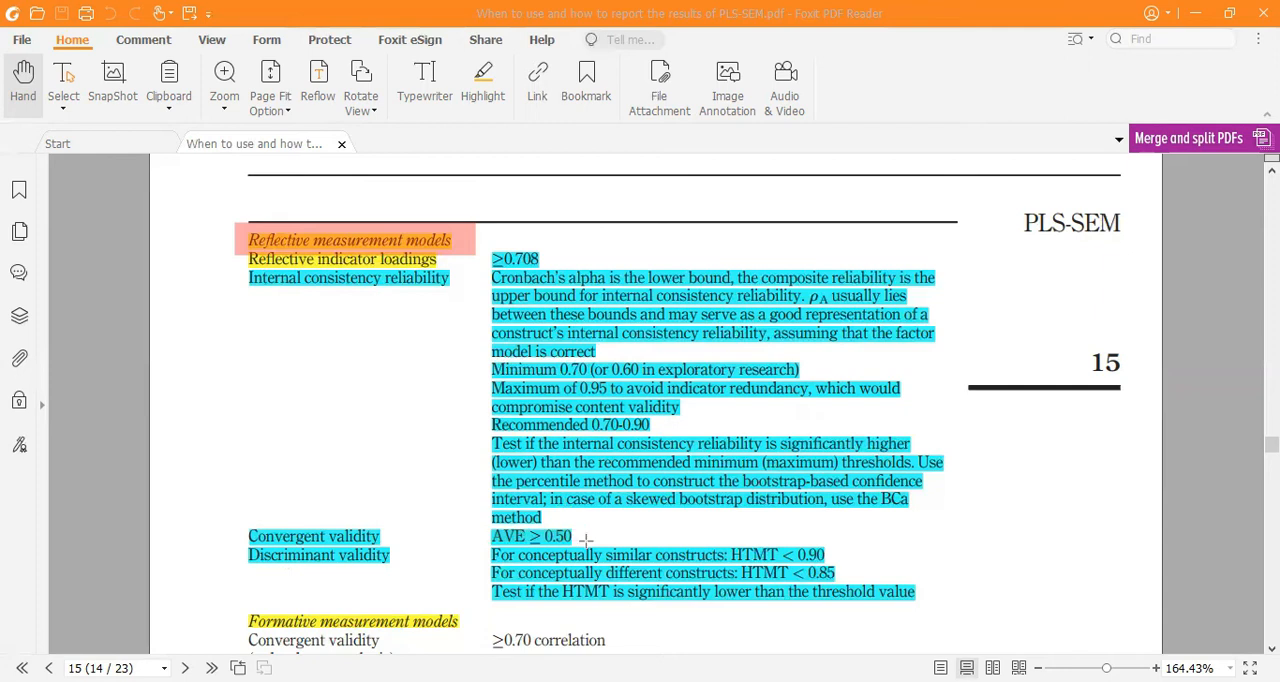
drag(243, 545, 408, 580)
drag(489, 546, 842, 578)
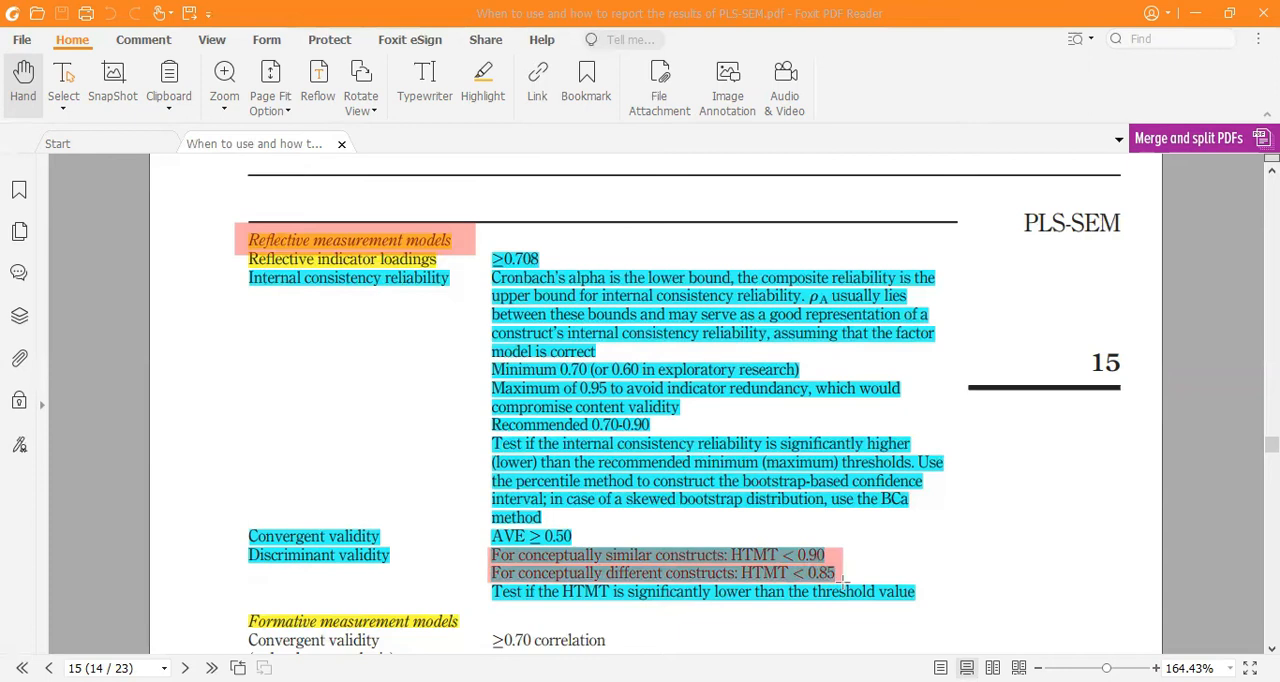
drag(842, 578, 927, 606)
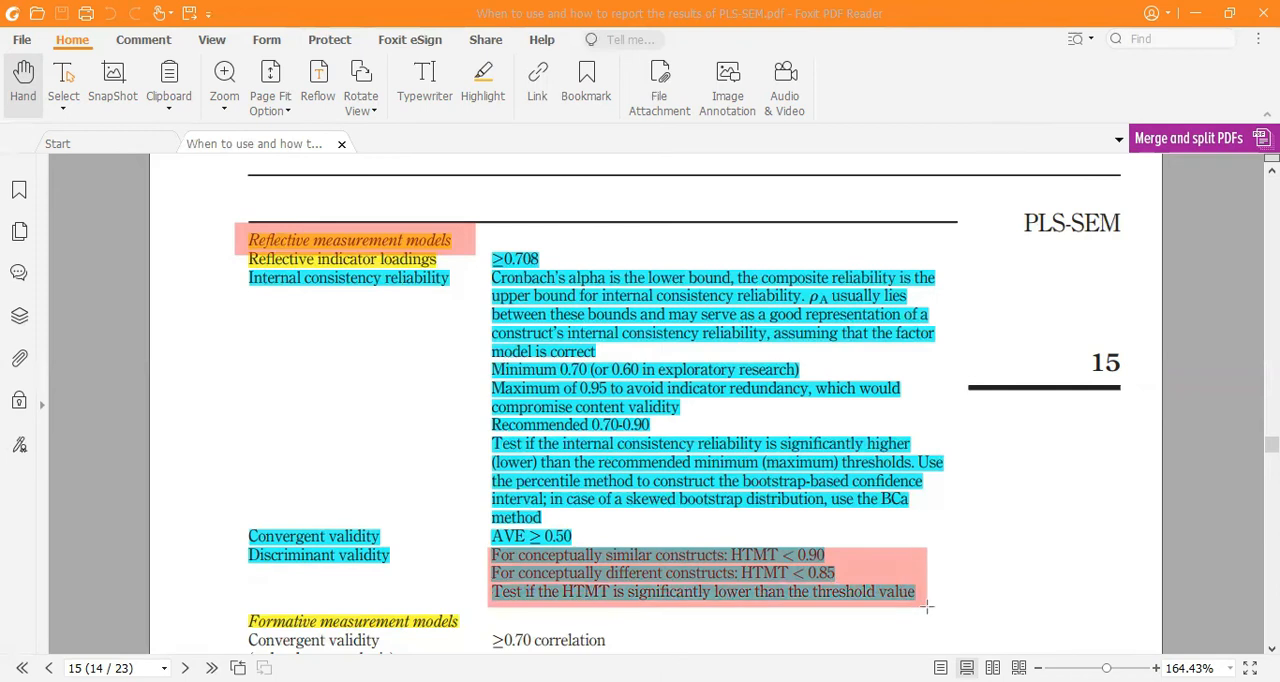
drag(927, 606, 928, 607)
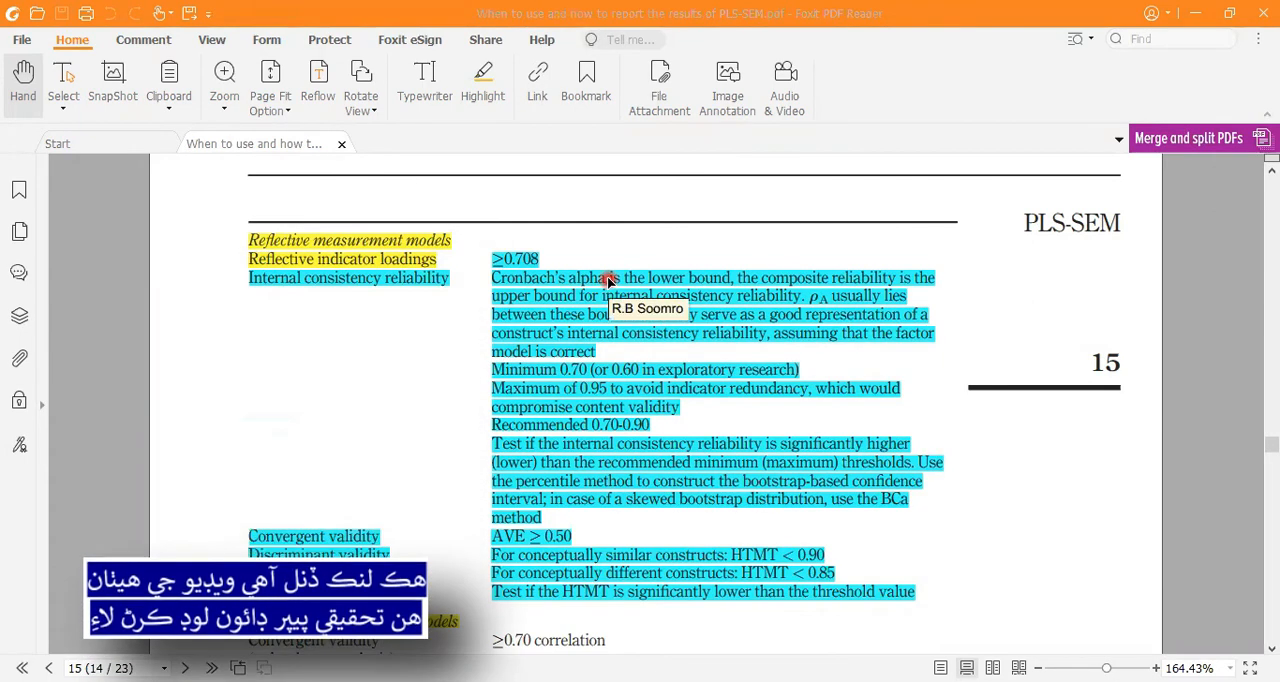
scroll(607, 282, down, 5)
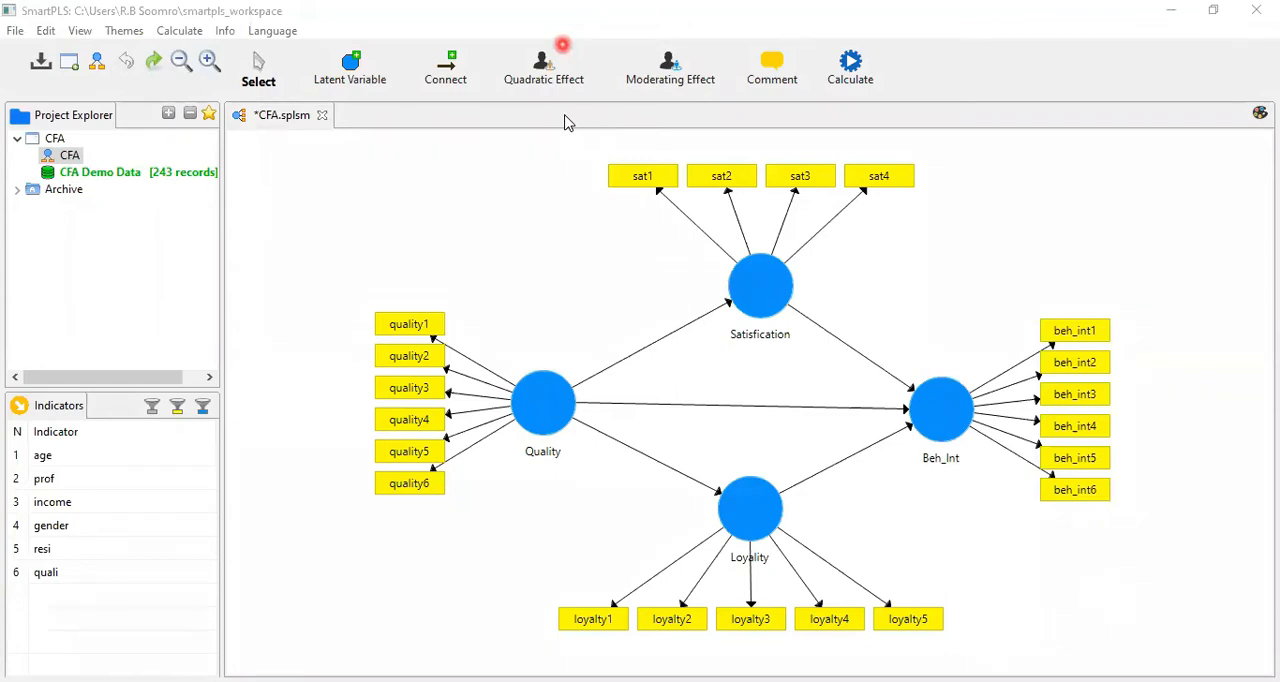
Switch back to SmartPLS and review the indicators of the Quality, Satisfication and Beh_Int constructs in the CFA model
drag(407, 312, 507, 492)
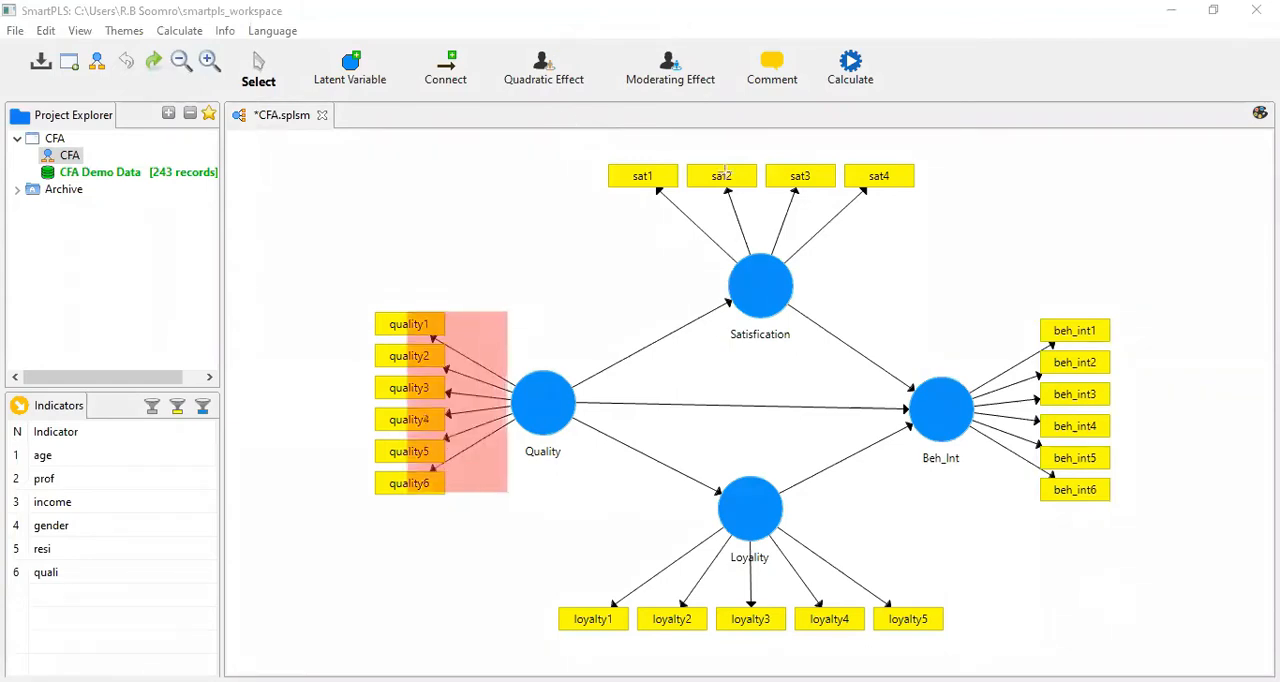
drag(668, 163, 855, 264)
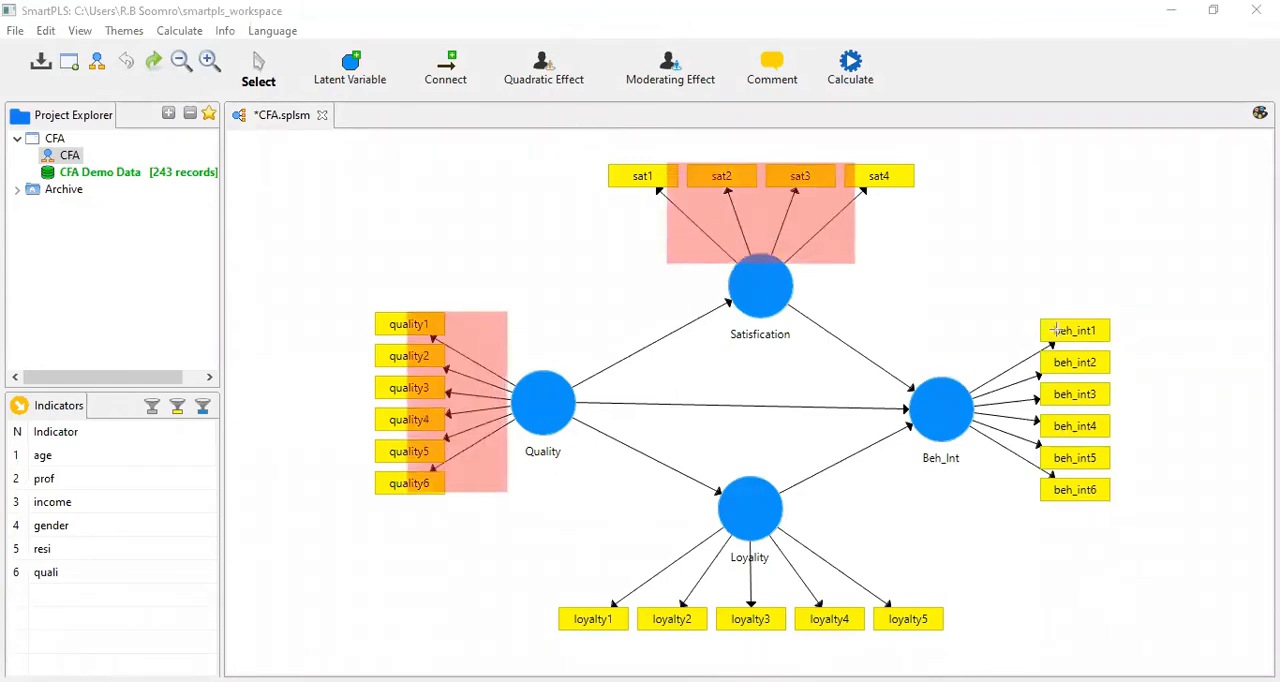
drag(983, 327, 1068, 506)
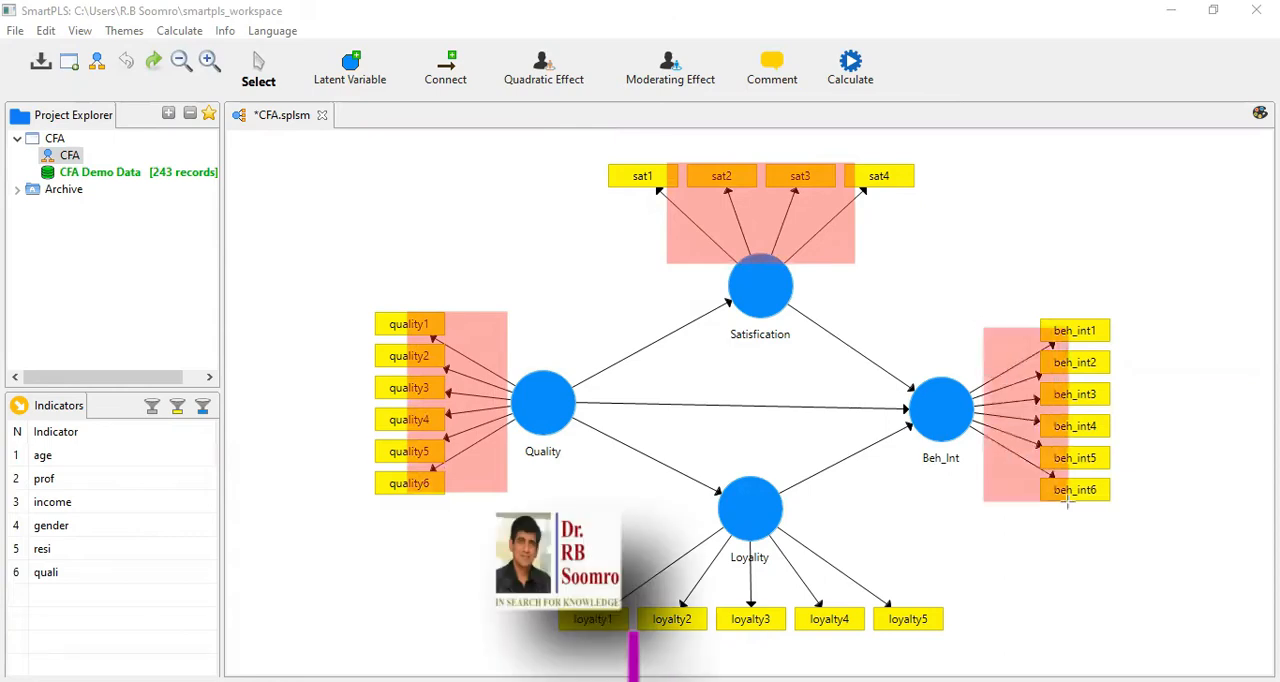
key(ctrl+z)
key(ctrl+z)
key(ctrl+z)
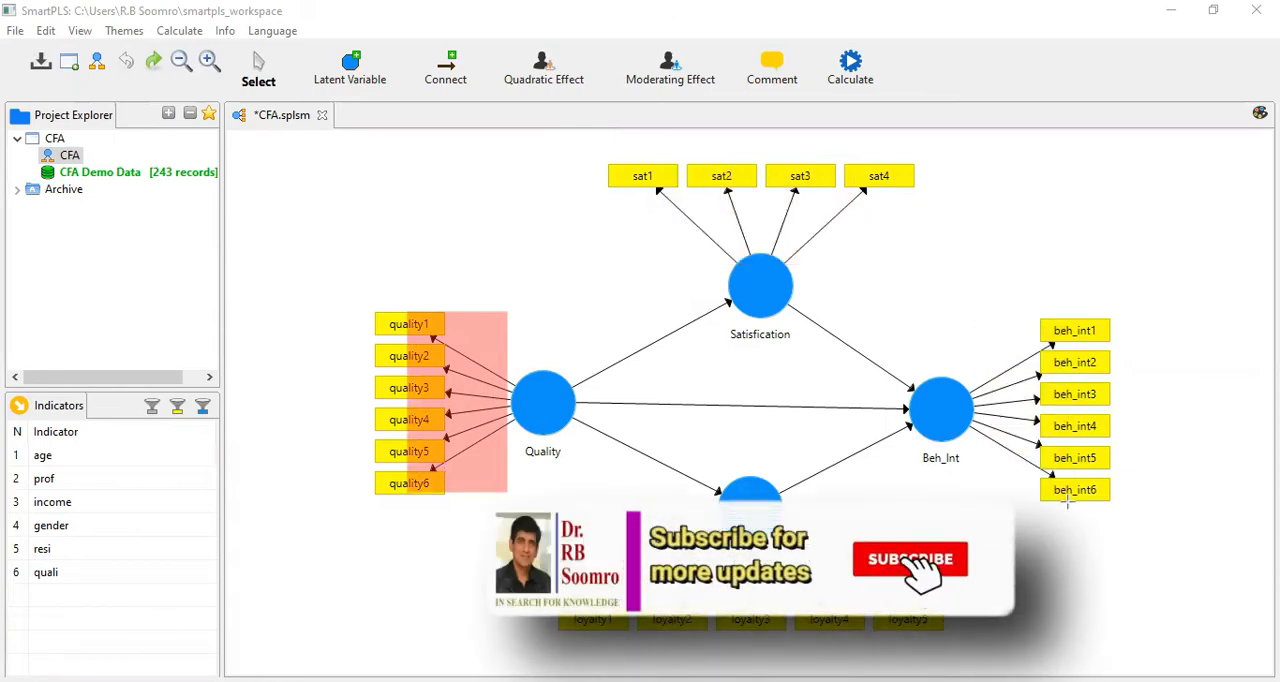
mouse_move(400, 327)
mouse_down()
mouse_move(460, 350)
mouse_move(587, 448)
mouse_up()
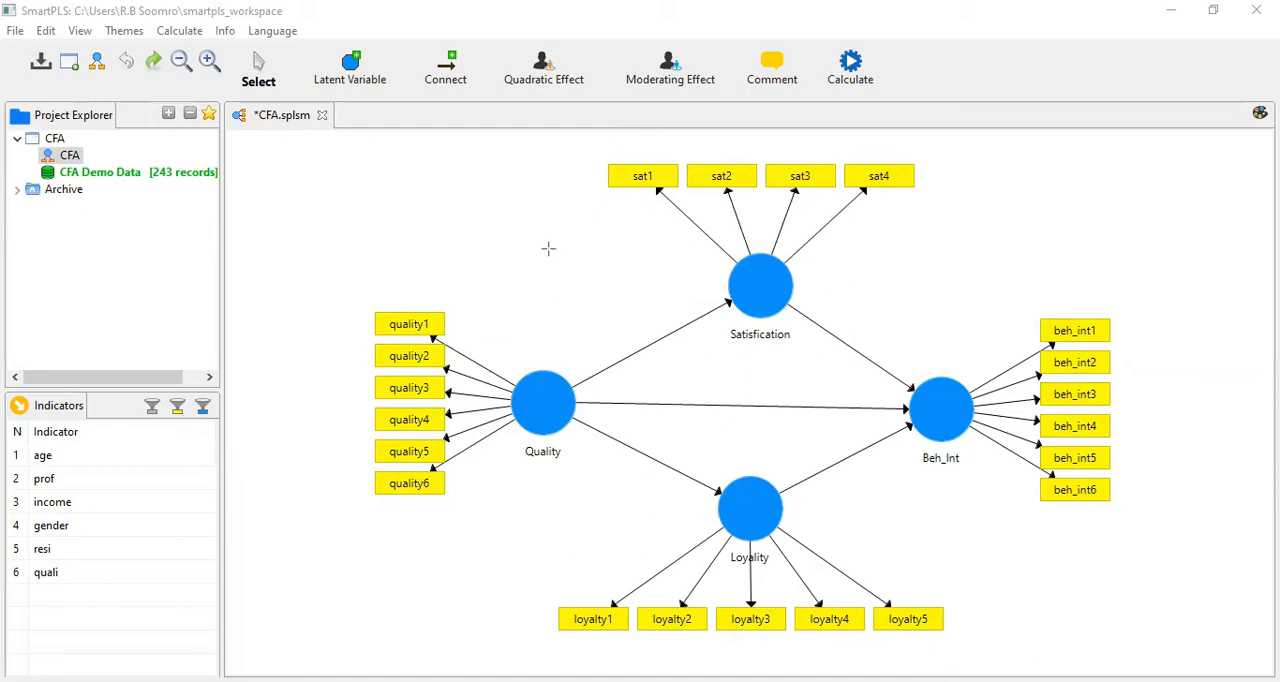
click(572, 225)
Open the Consistent PLS Algorithm setup for the CFA model
click(852, 70)
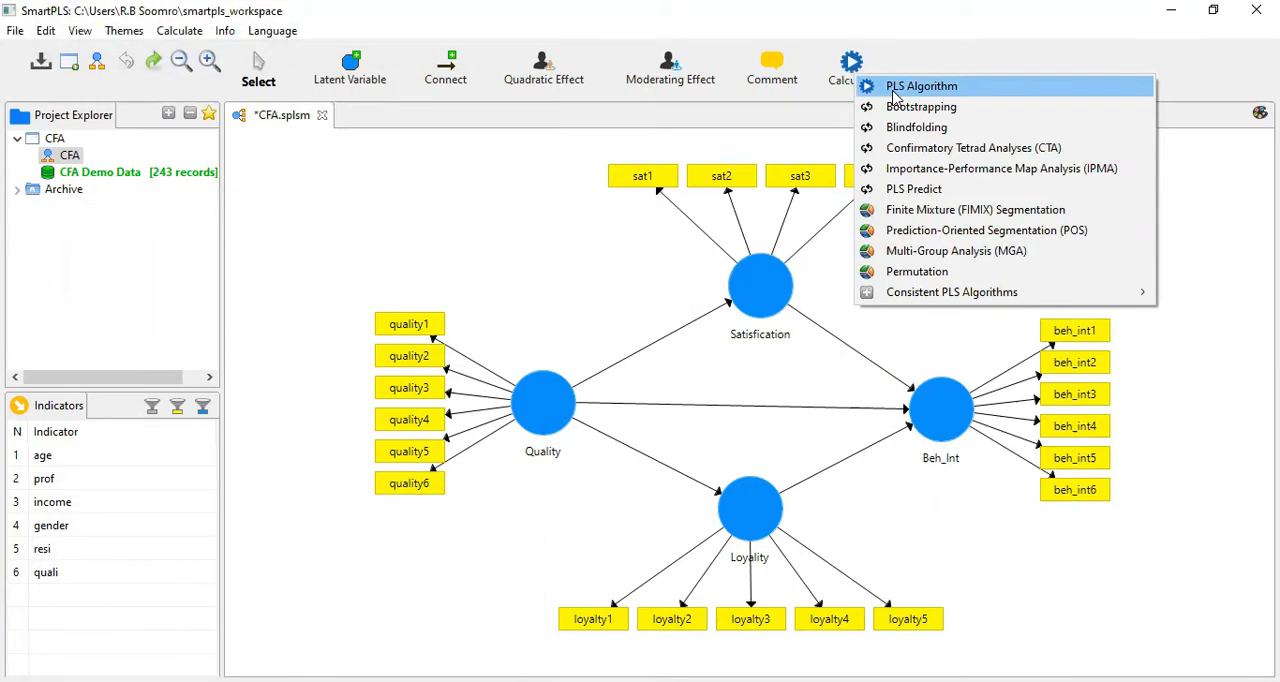
mouse_move(922, 300)
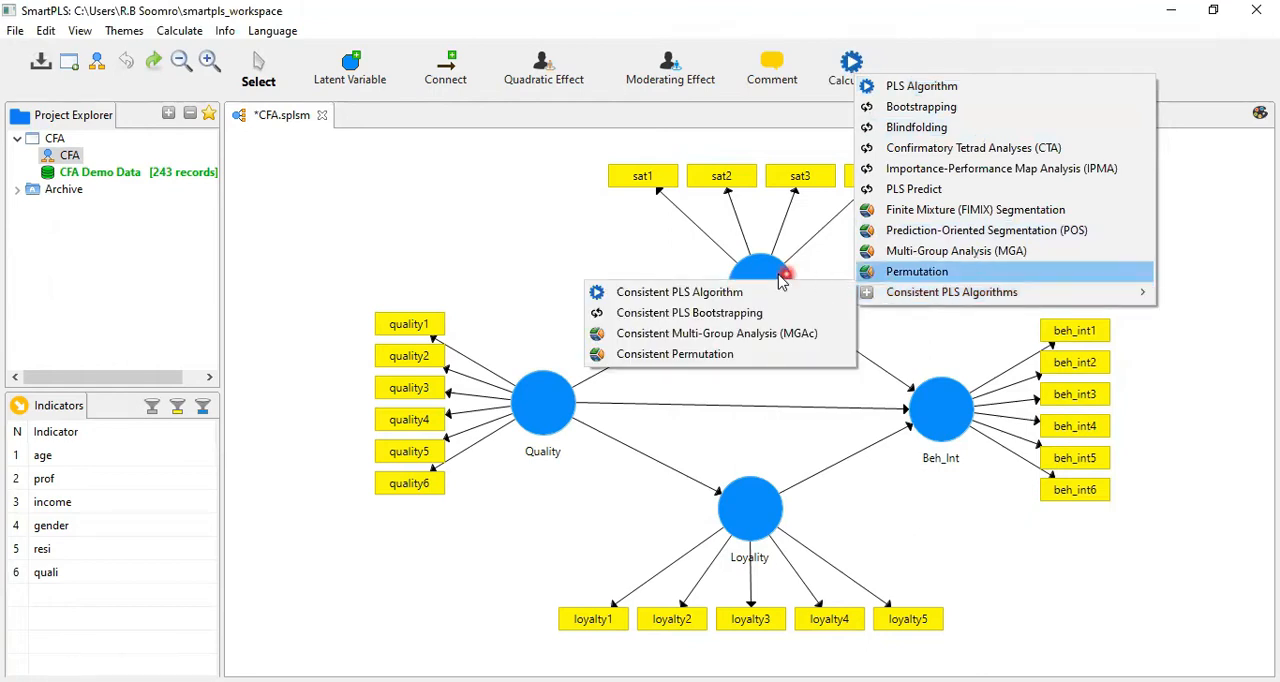
mouse_move(884, 297)
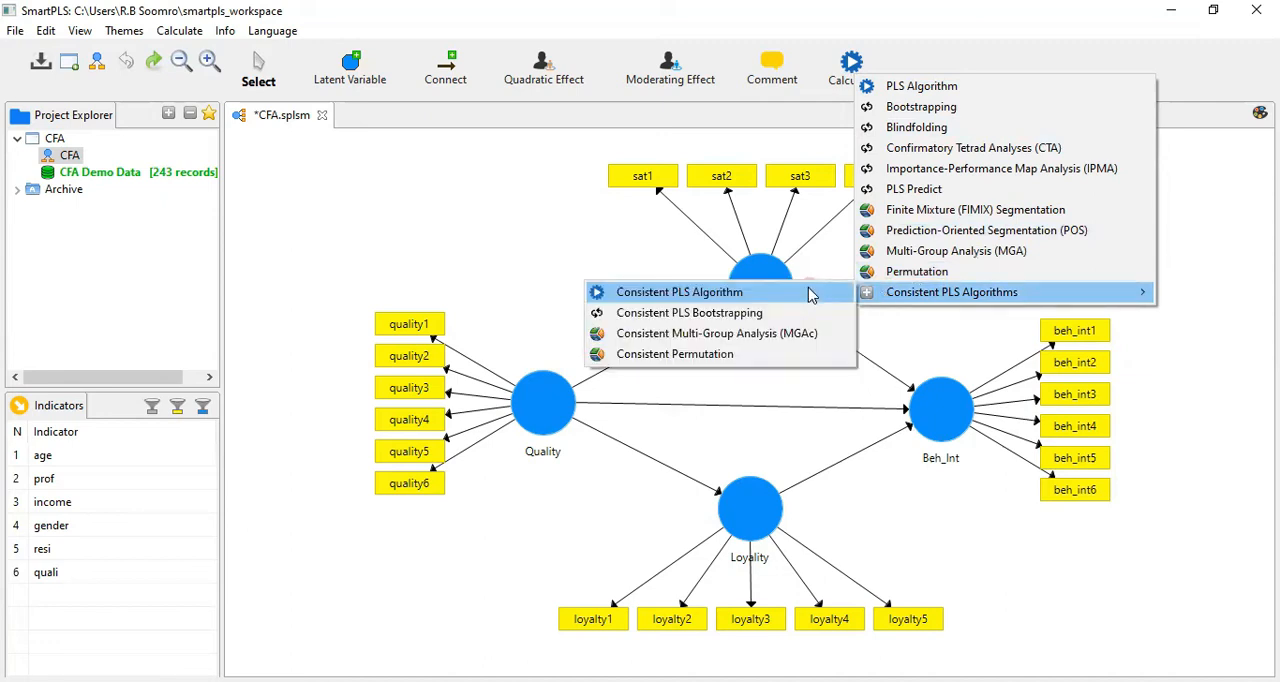
click(810, 294)
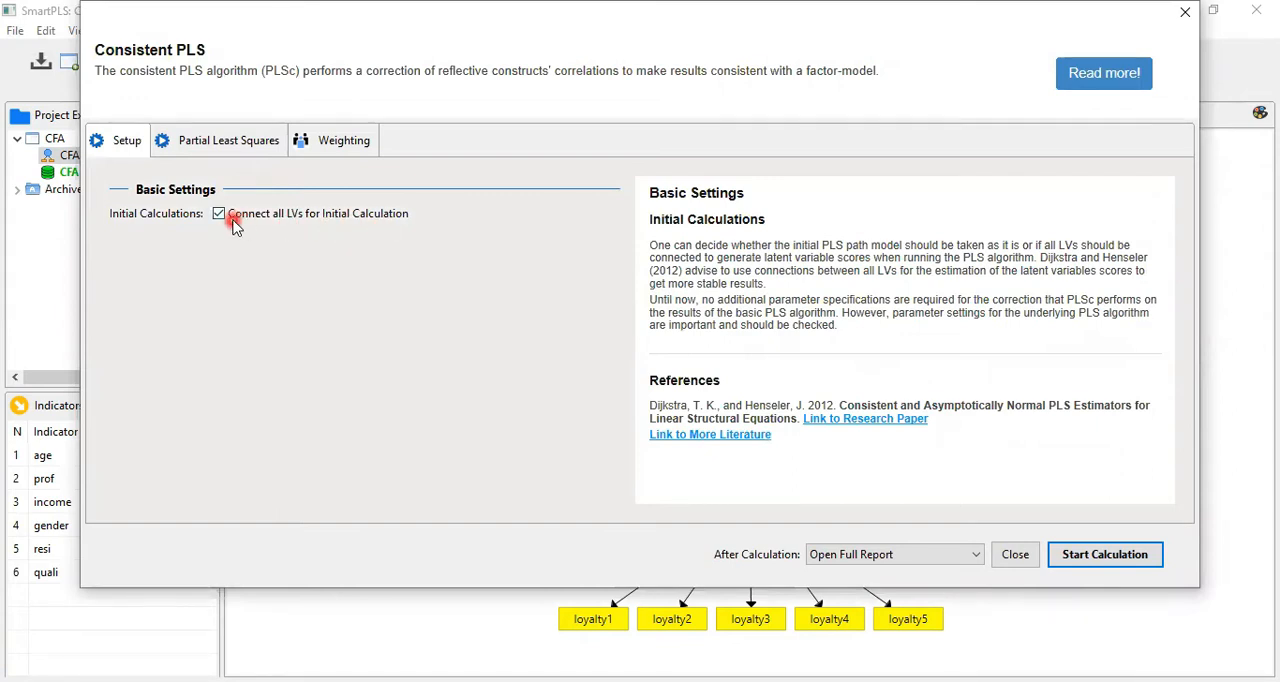
In the Partial Least Squares settings, try the Path weighting scheme, return it to Factor, and read the Stop Criterion help
click(245, 138)
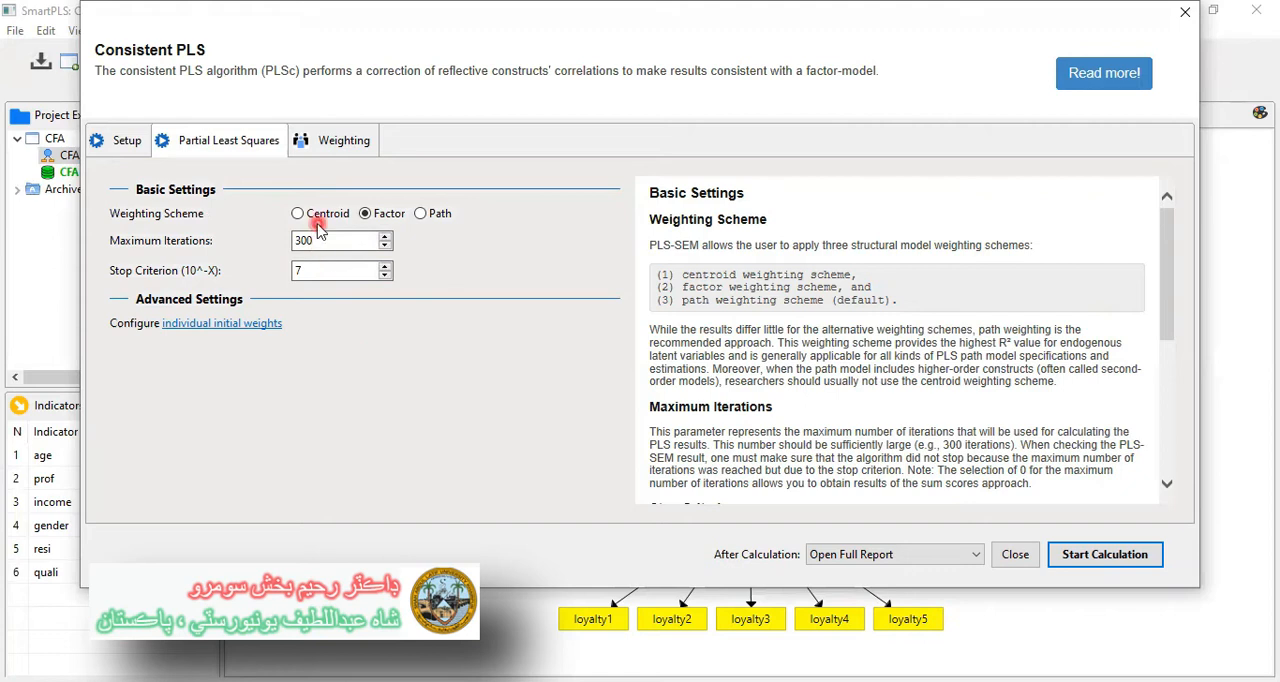
click(439, 214)
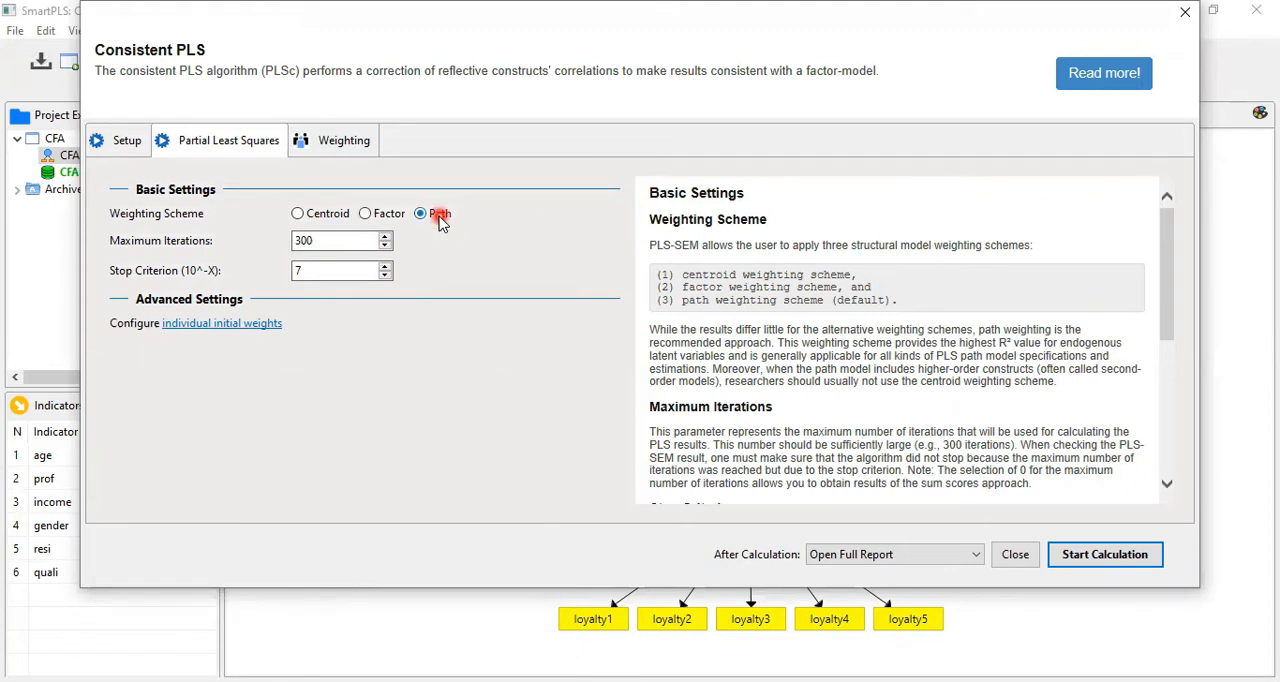
click(402, 216)
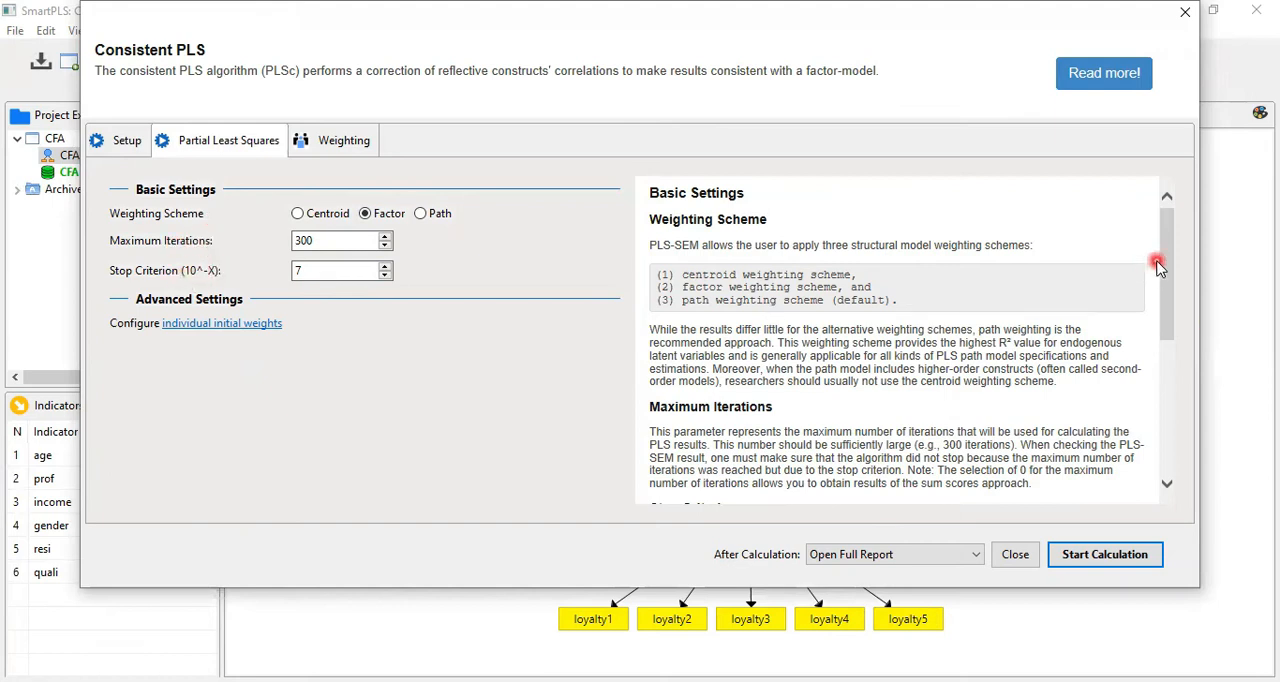
drag(1163, 254, 1175, 329)
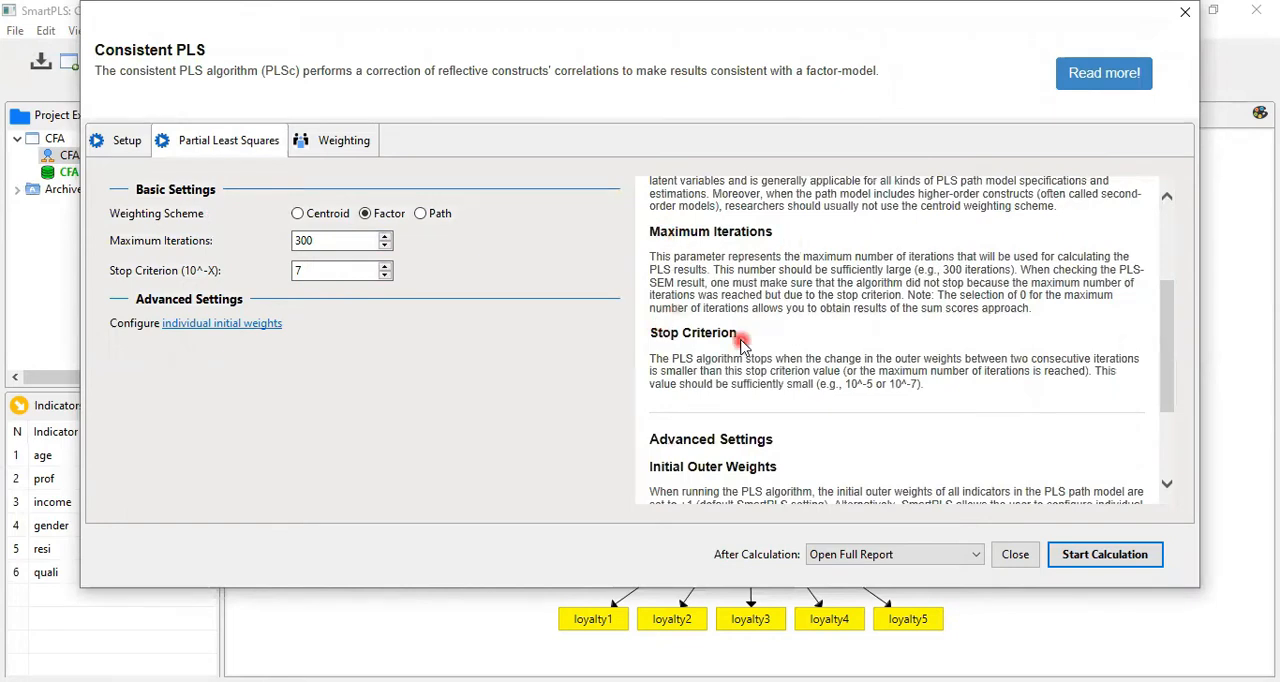
Run the Consistent PLS calculation with the Factor weighting scheme, opening the full report, and view the estimates on the CFA model diagram
drag(1162, 354, 1177, 276)
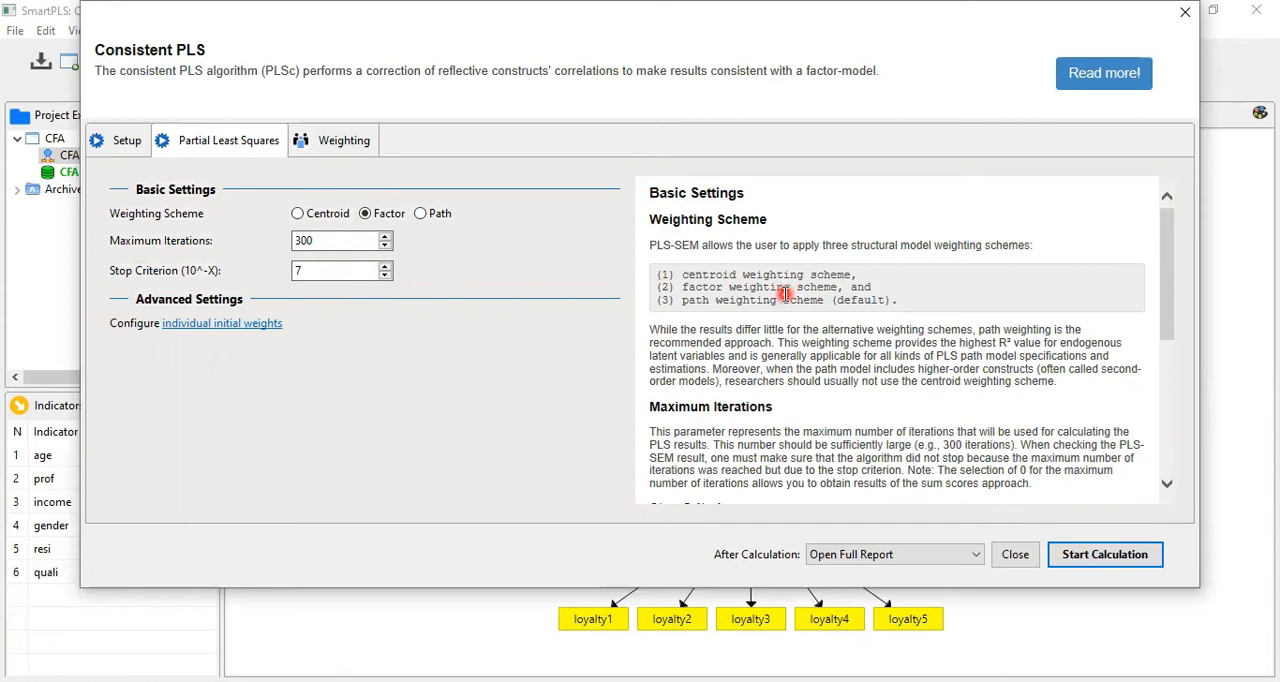
click(1126, 556)
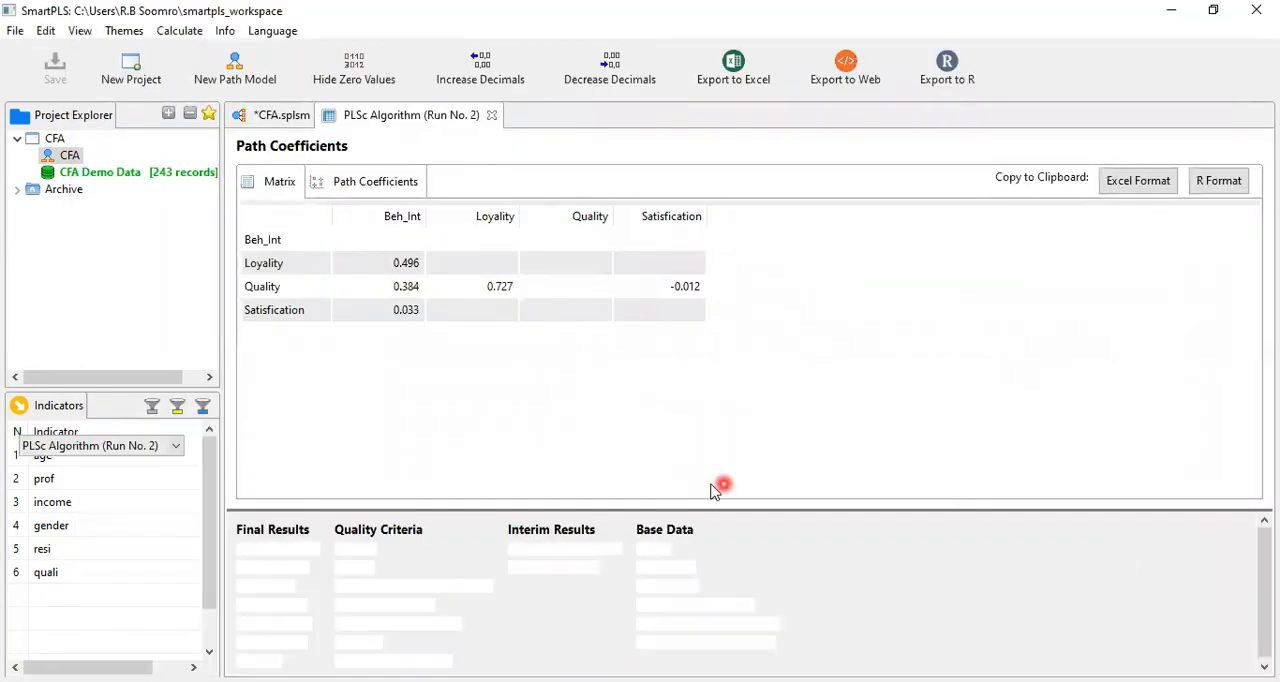
click(280, 115)
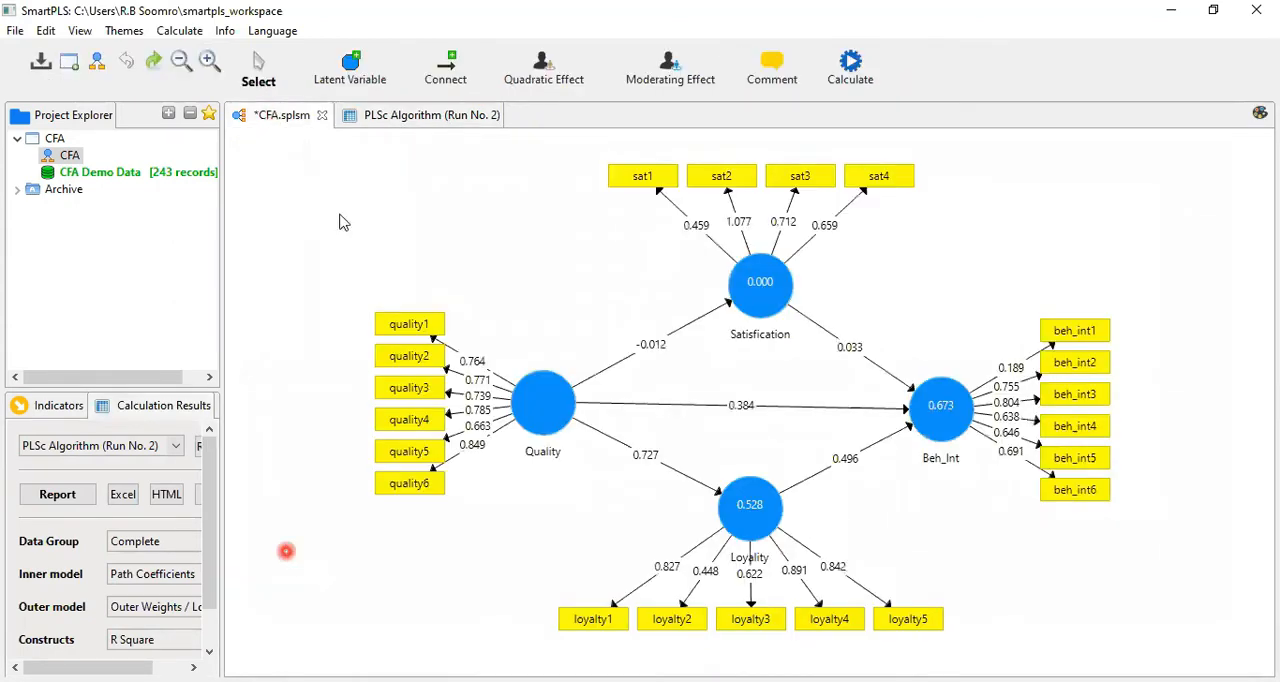
Return to the results report and examine the Path Coefficients matrix
click(422, 118)
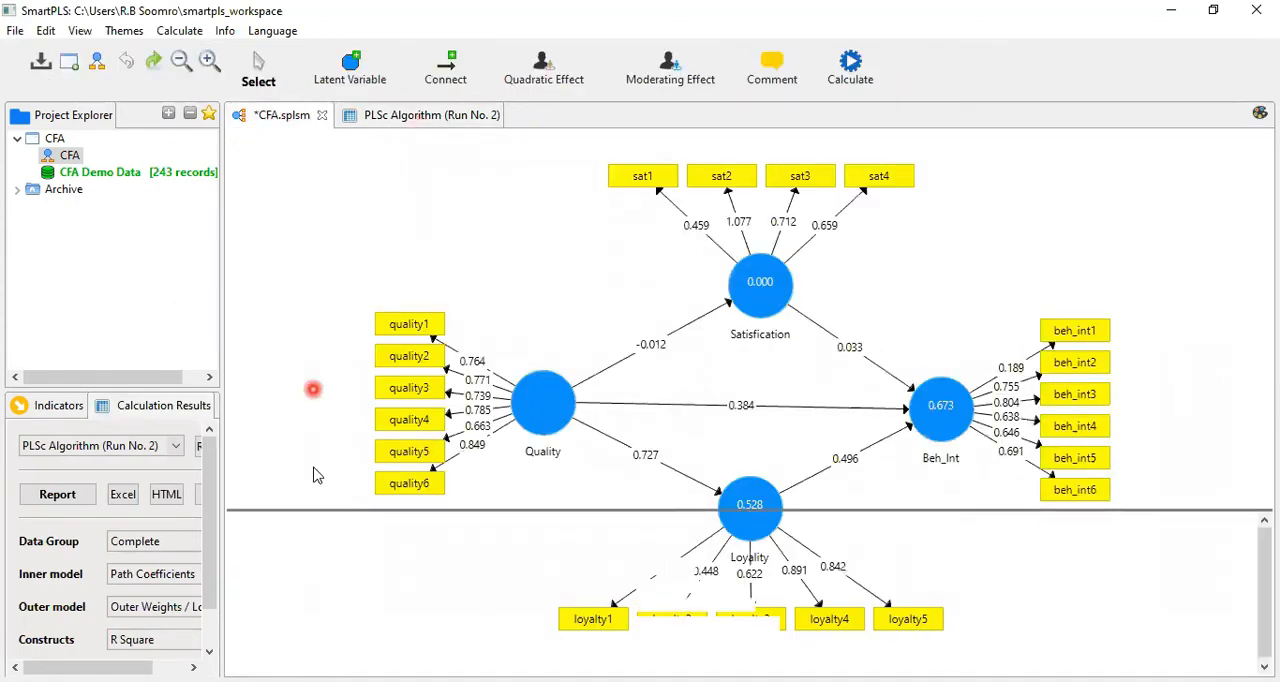
click(305, 557)
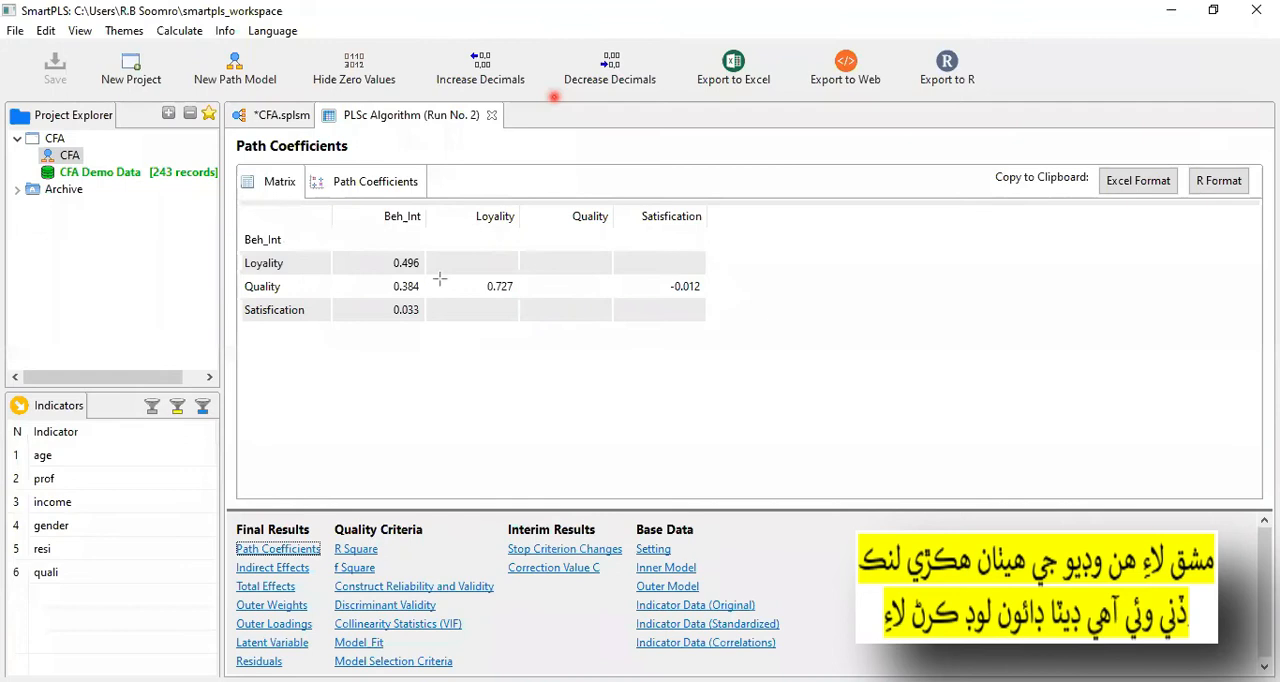
drag(707, 338, 707, 338)
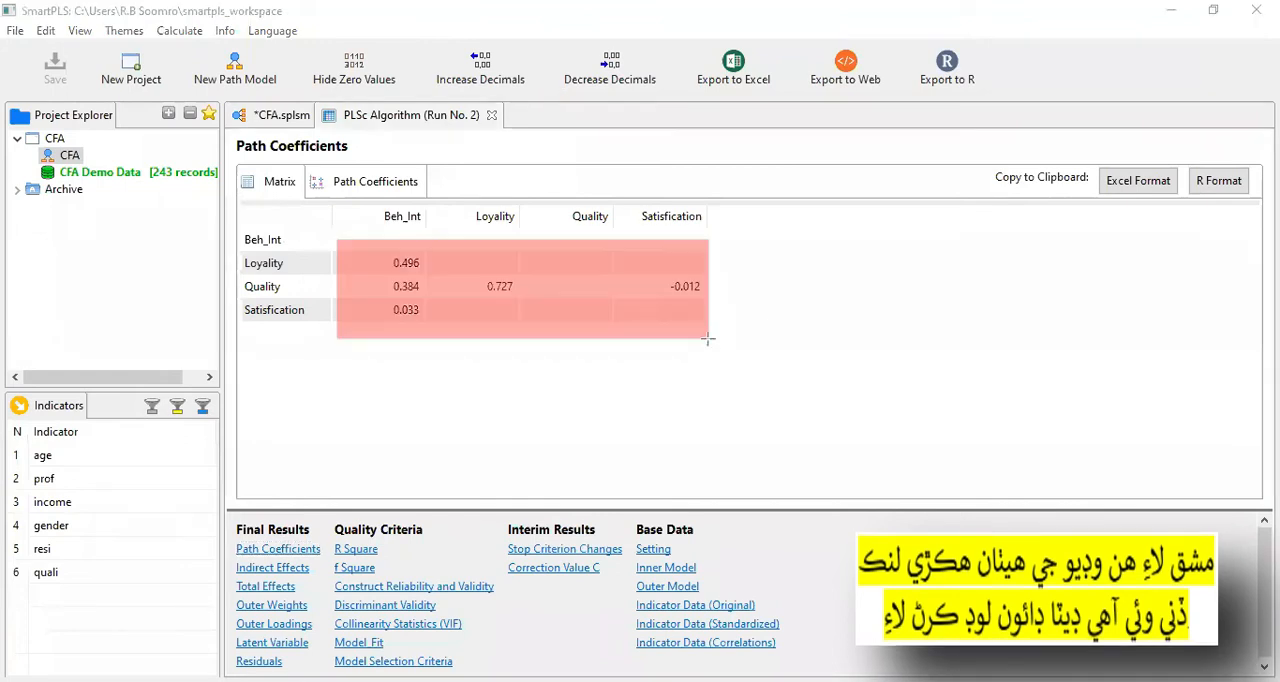
click(707, 338)
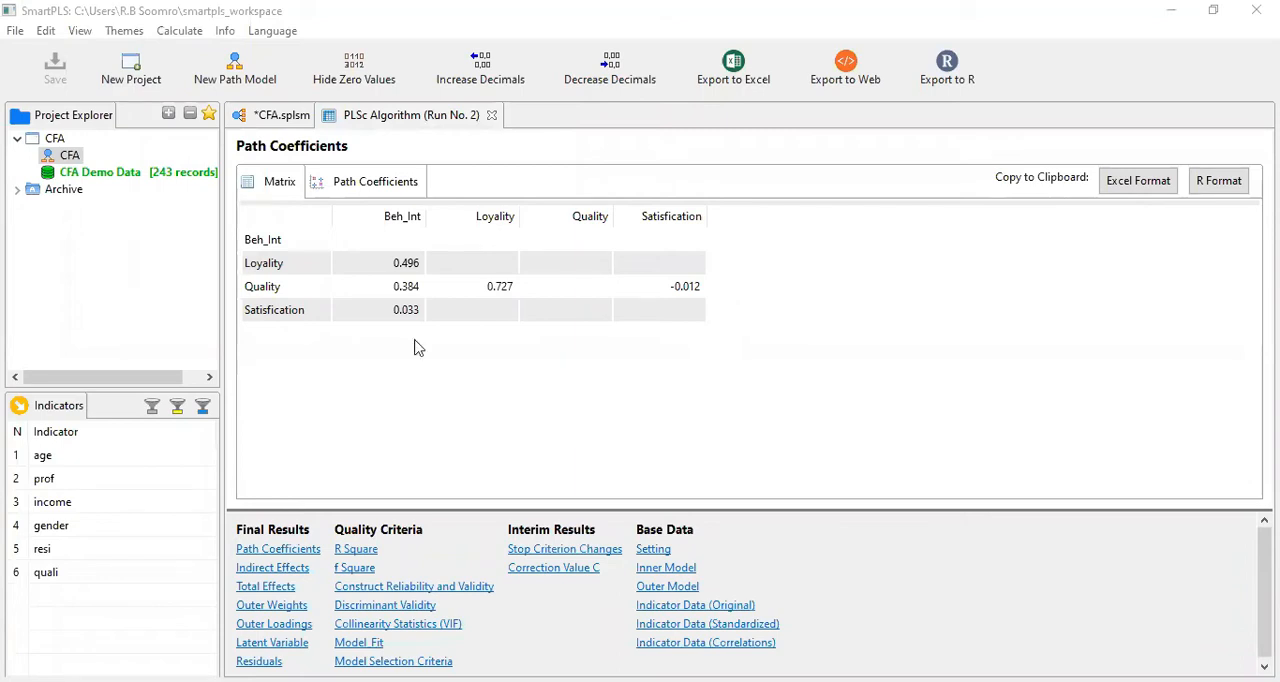
click(415, 342)
Open the Outer Loadings matrix and examine the indicator loadings of the constructs
click(297, 626)
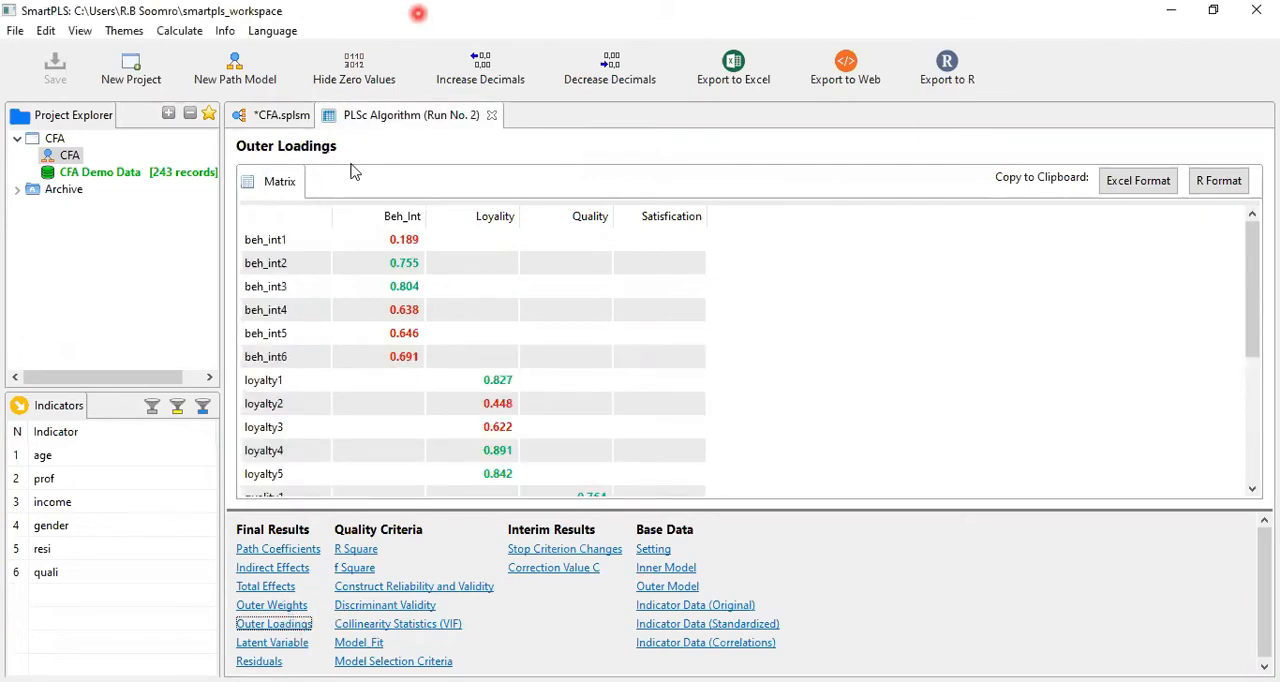
drag(231, 591, 319, 634)
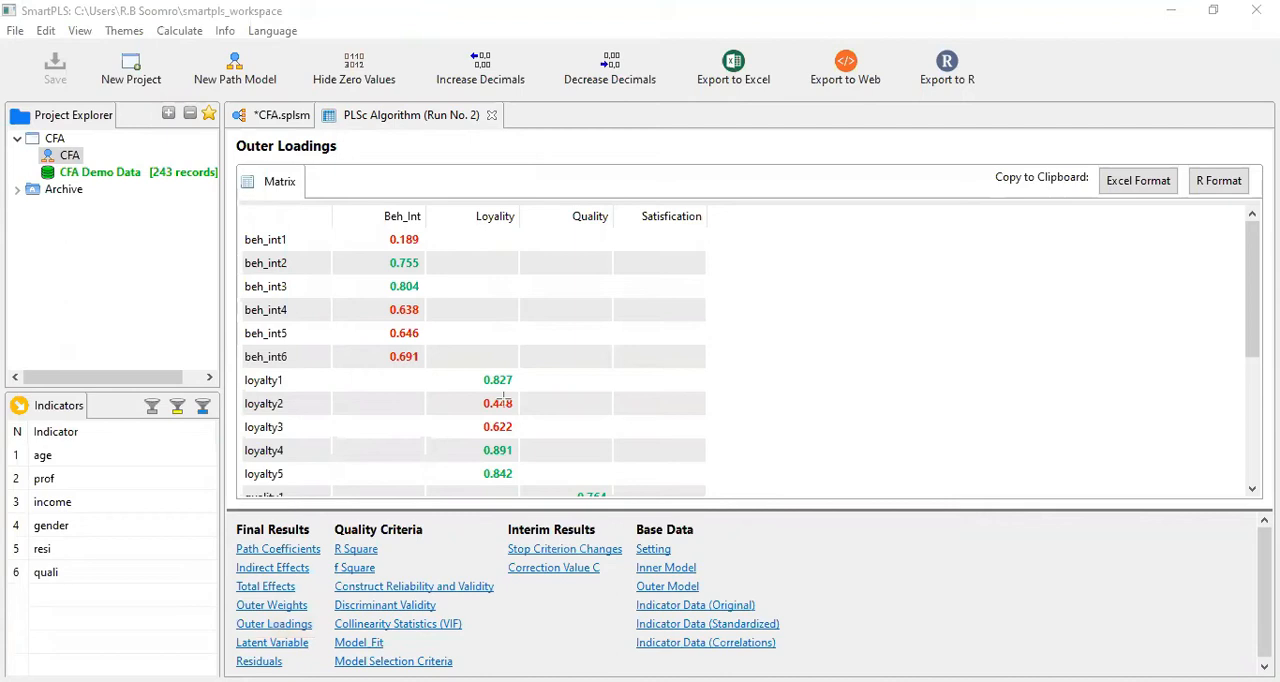
click(274, 624)
mouse_move(1256, 255)
mouse_down()
mouse_move(1257, 308)
mouse_move(1254, 256)
mouse_up()
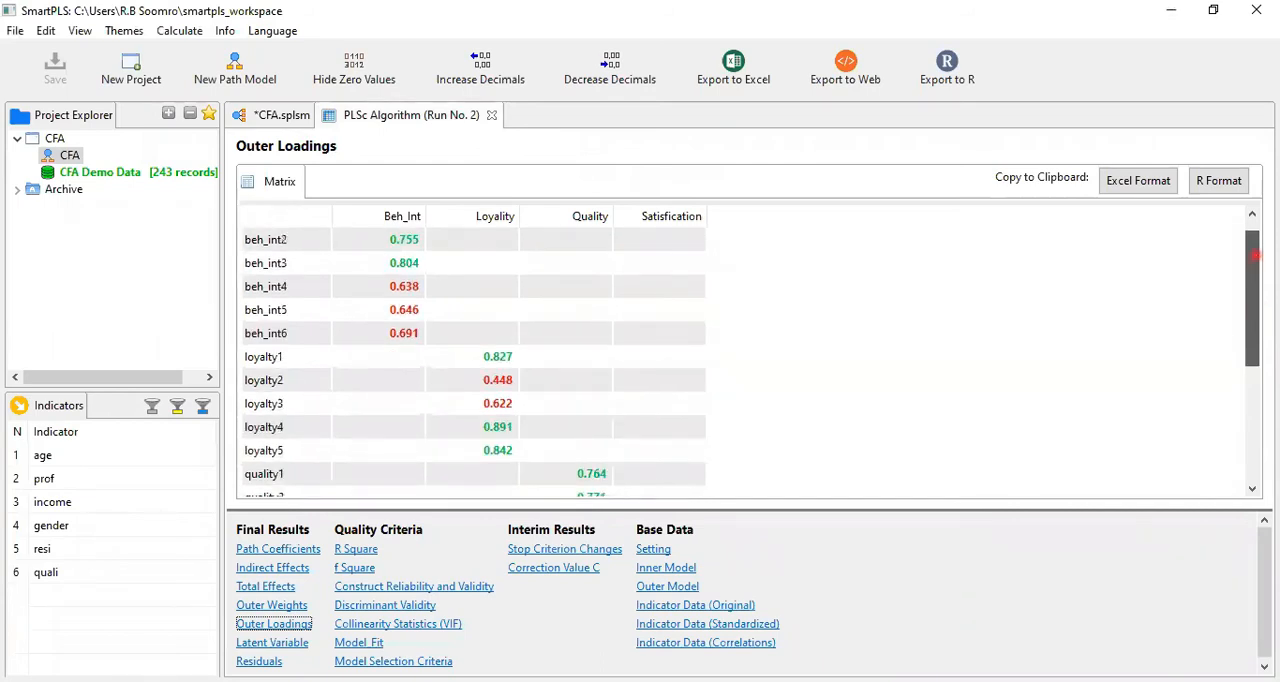
click(1080, 307)
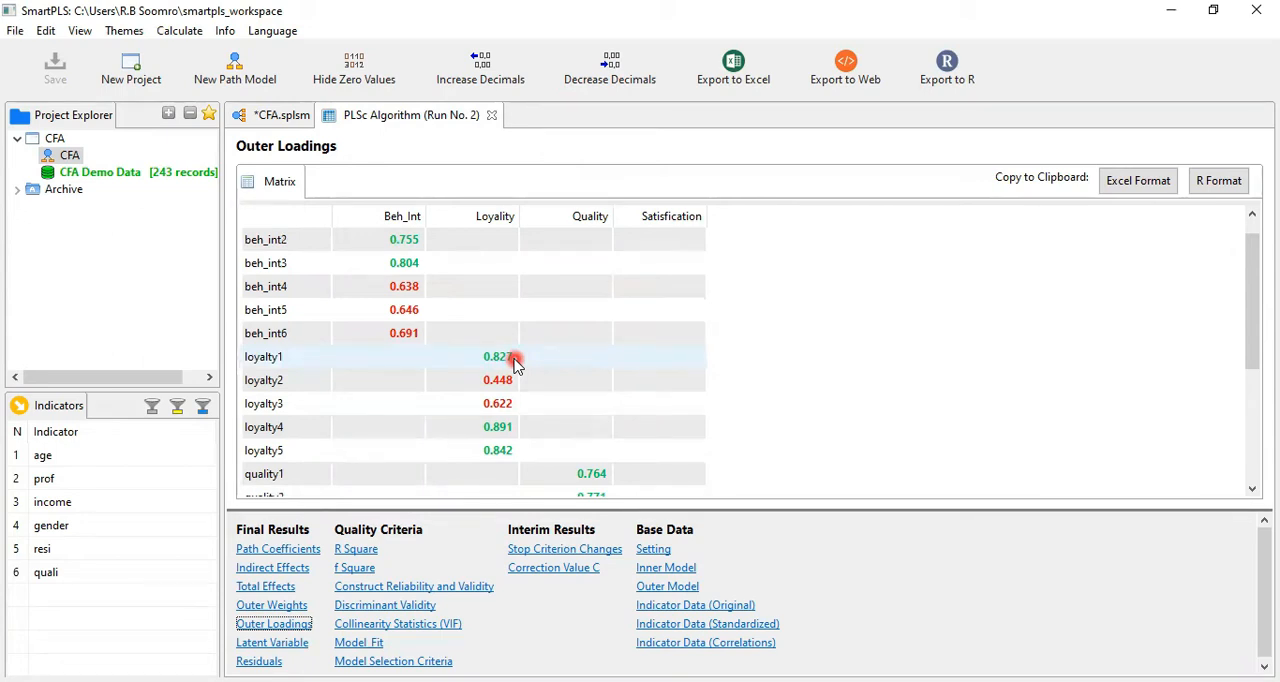
drag(1255, 283, 1261, 258)
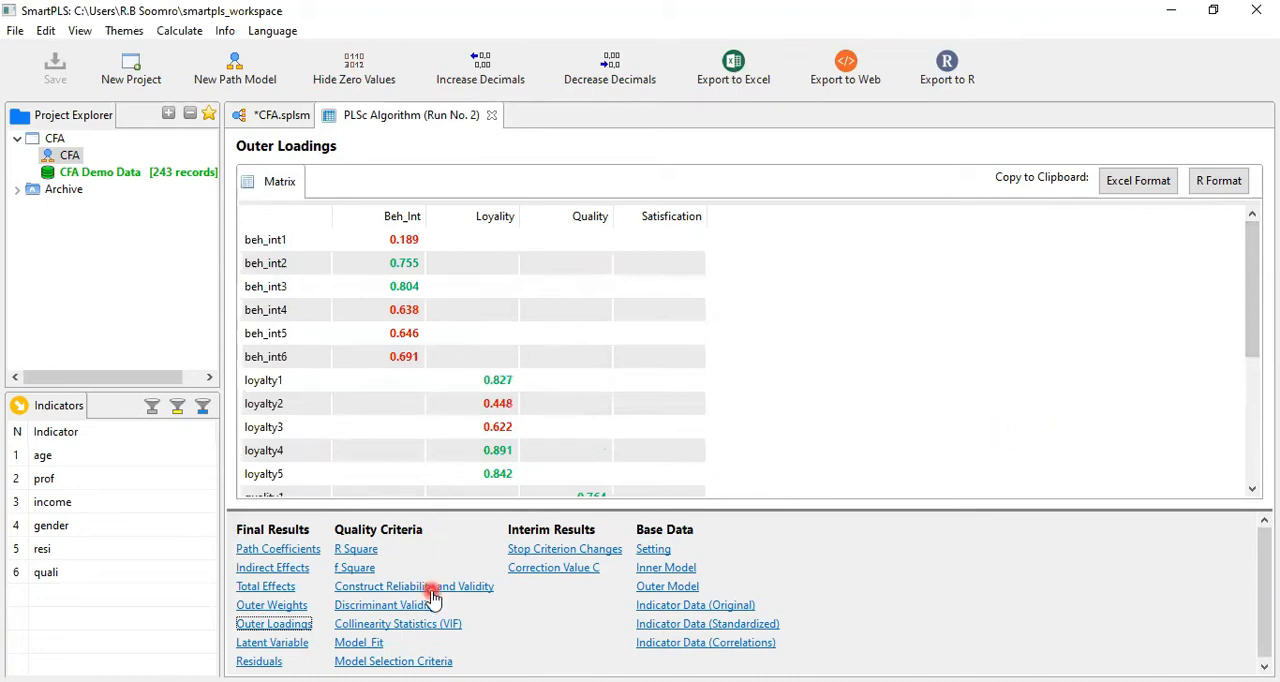
Check the R Square results, and compare the Construct Reliability and Validity matrix with the outer loadings
click(364, 551)
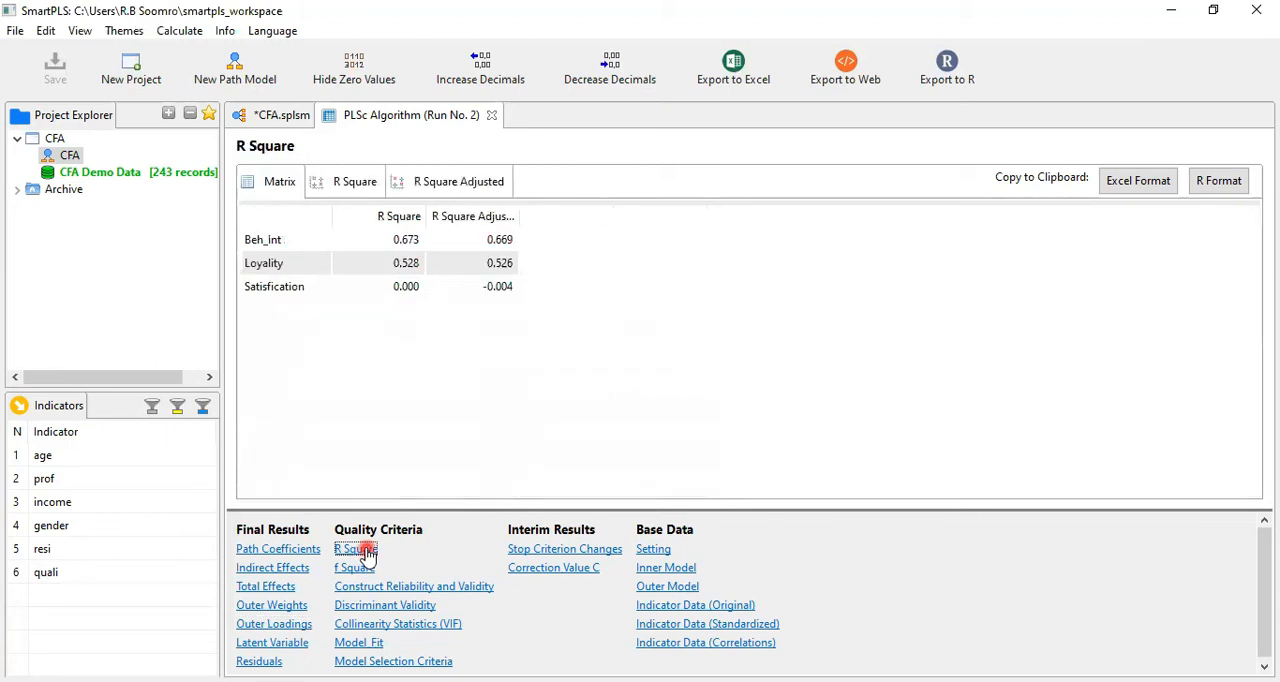
click(370, 589)
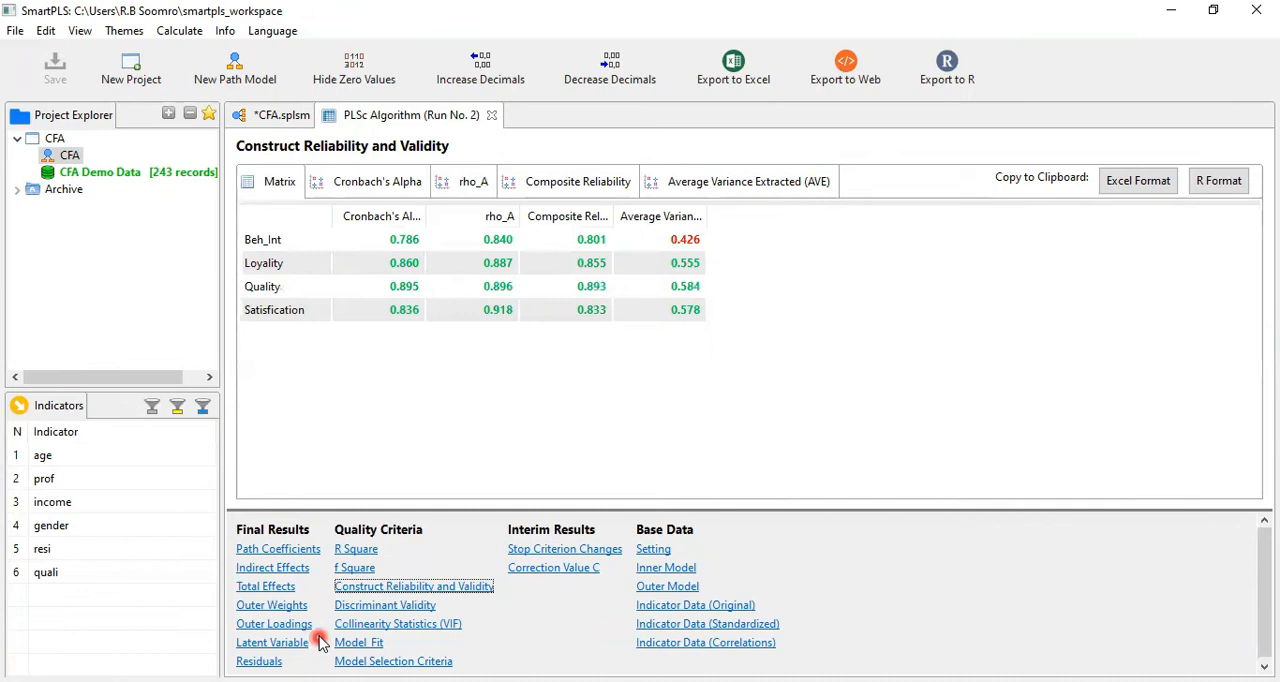
click(283, 627)
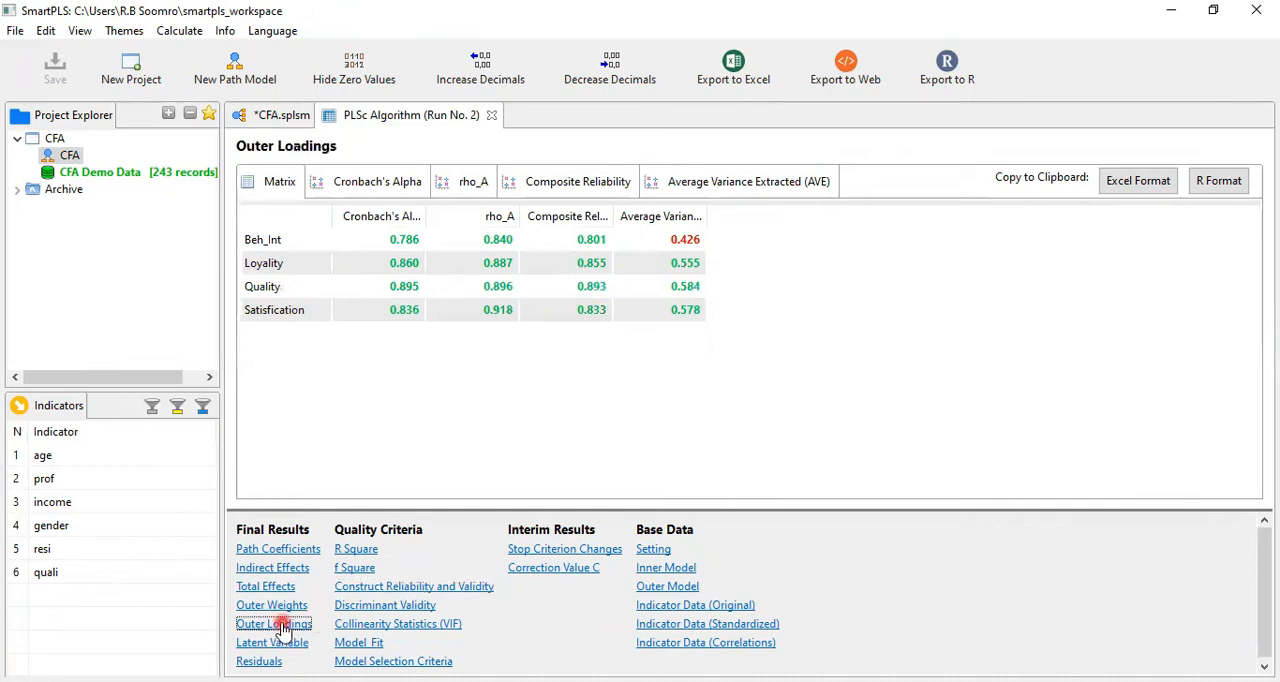
click(362, 587)
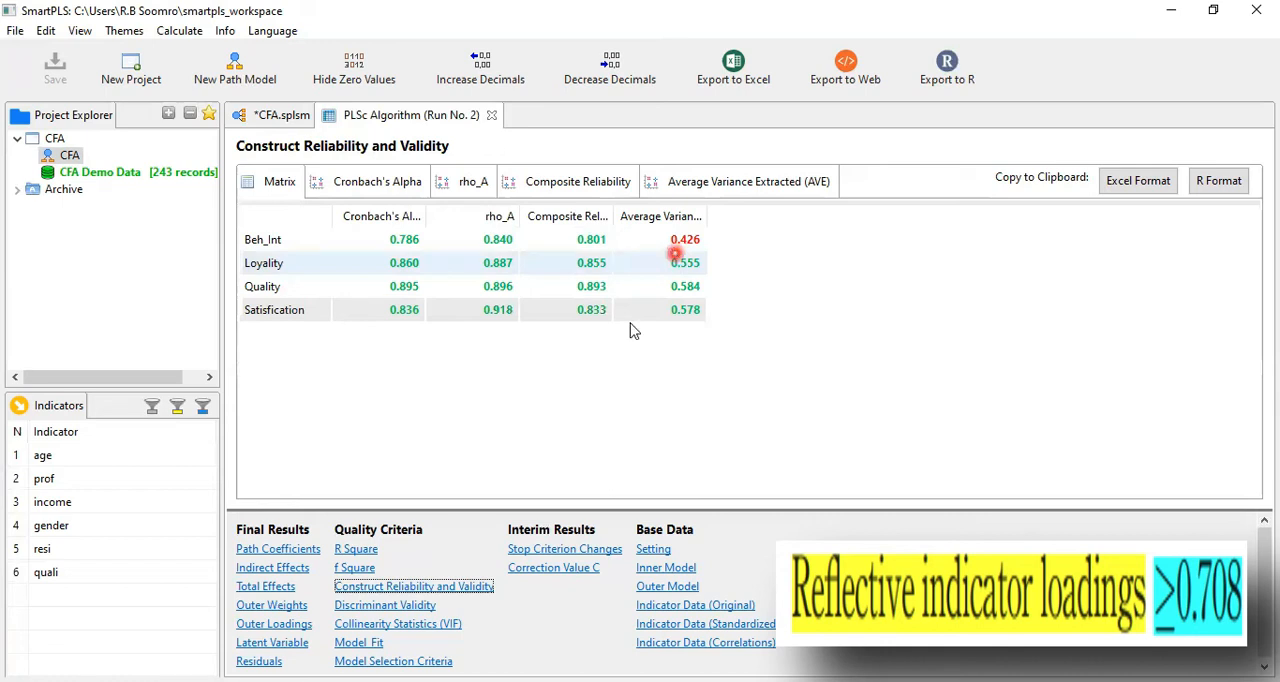
Reopen the Outer Loadings matrix and inspect the Beh_Int loadings, particularly beh_int1 and beh_int2
click(272, 606)
click(273, 623)
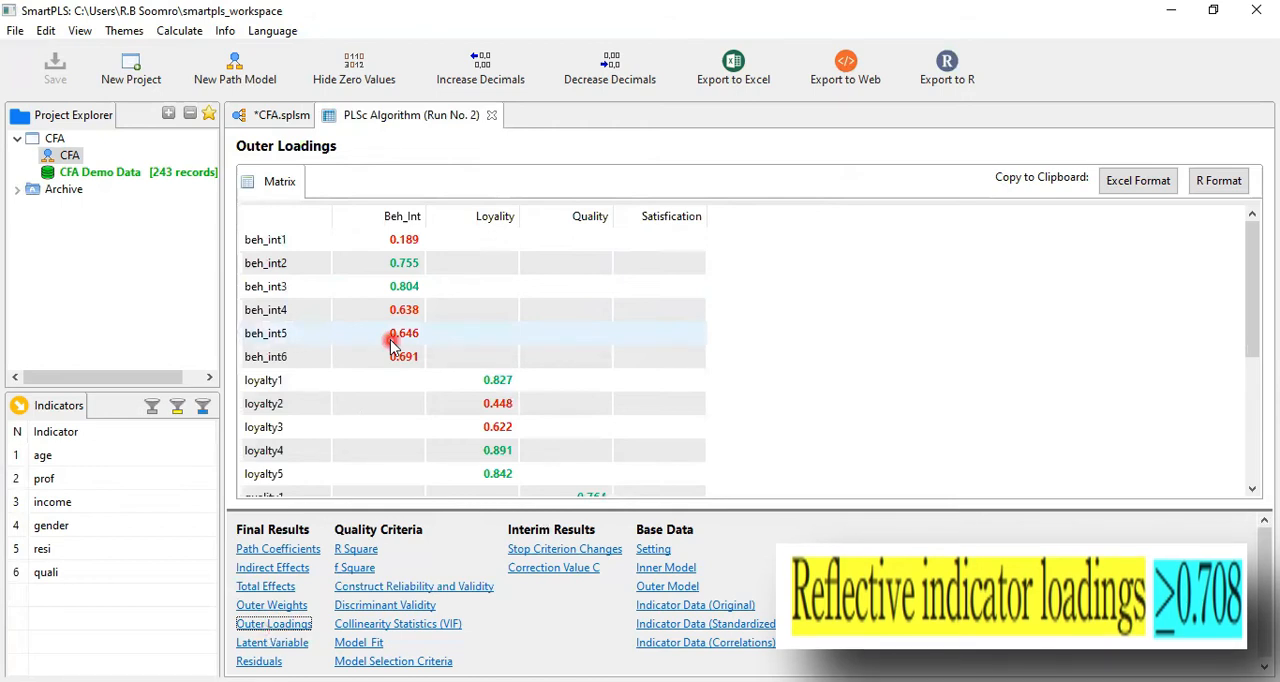
click(404, 241)
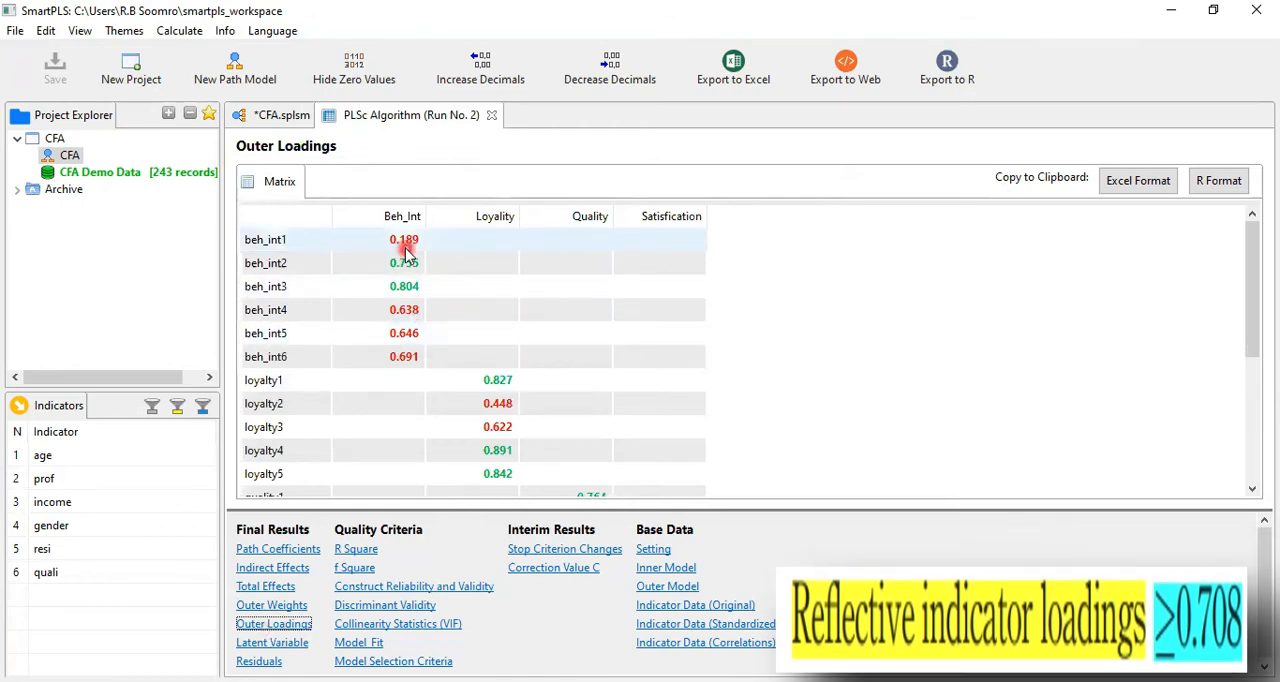
click(405, 263)
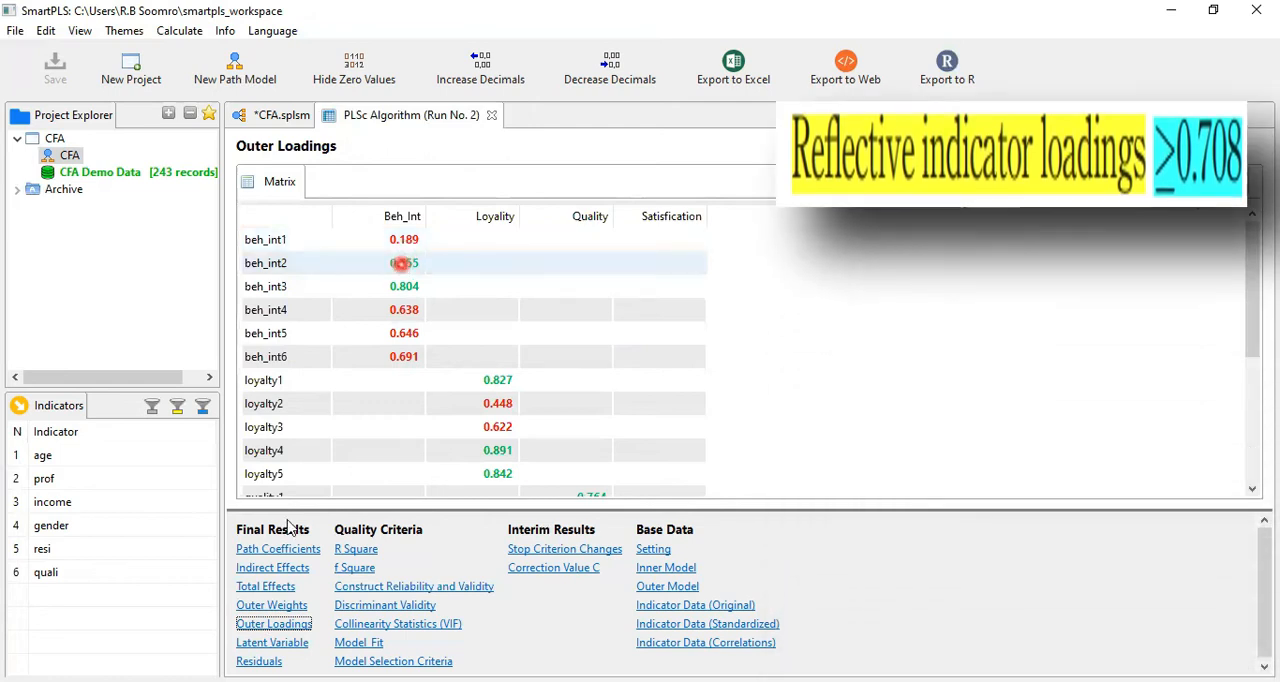
Under Construct Reliability and Validity, review the charts for Cronbach's Alpha, rho_A, Composite Reliability and Average Variance Extracted
click(380, 586)
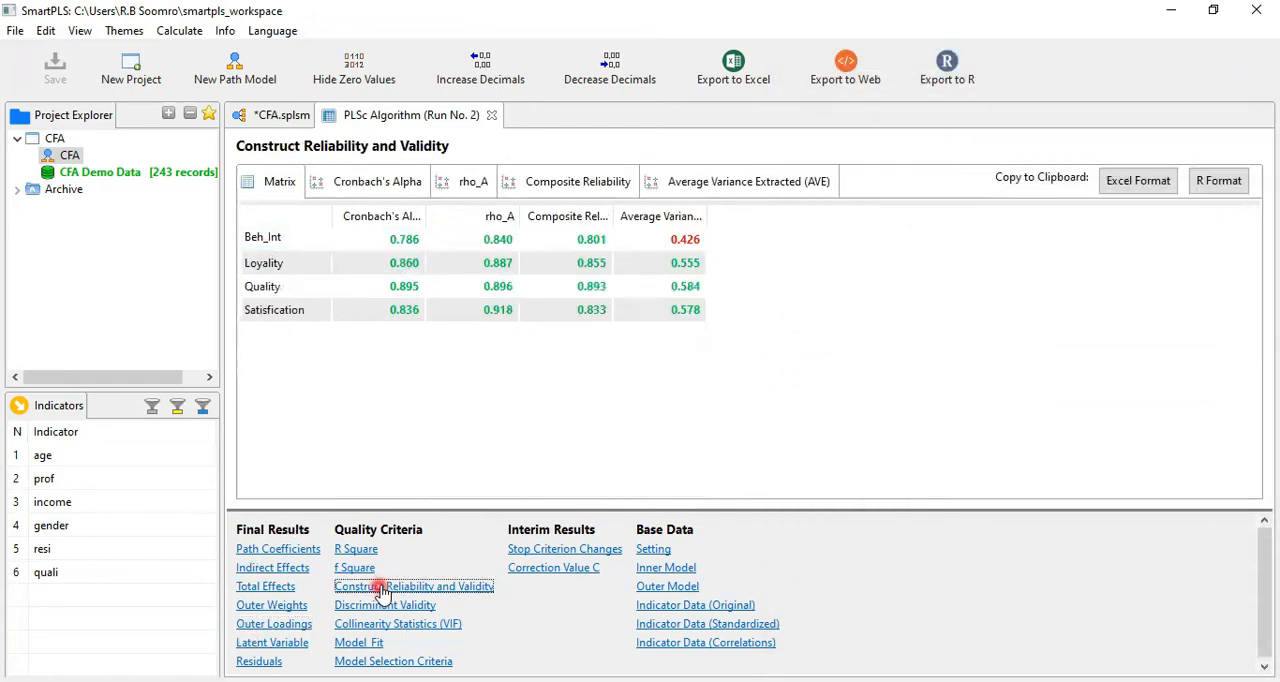
click(638, 243)
click(343, 182)
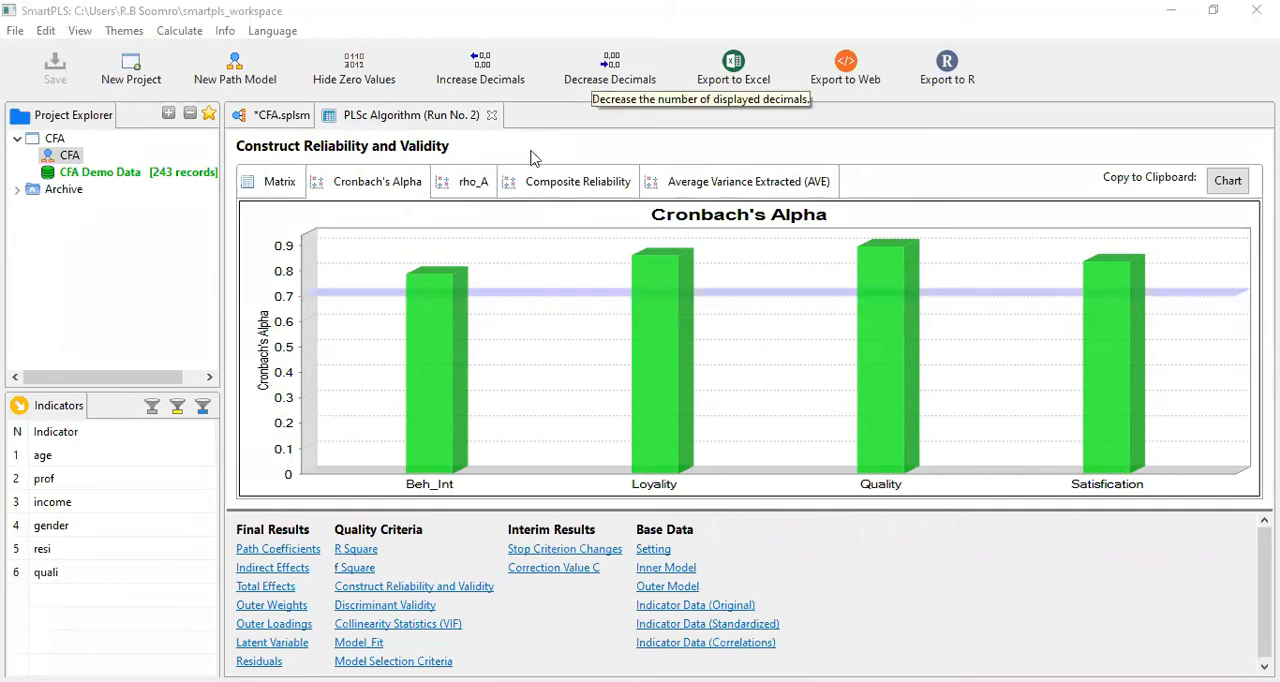
click(438, 181)
click(566, 183)
click(727, 184)
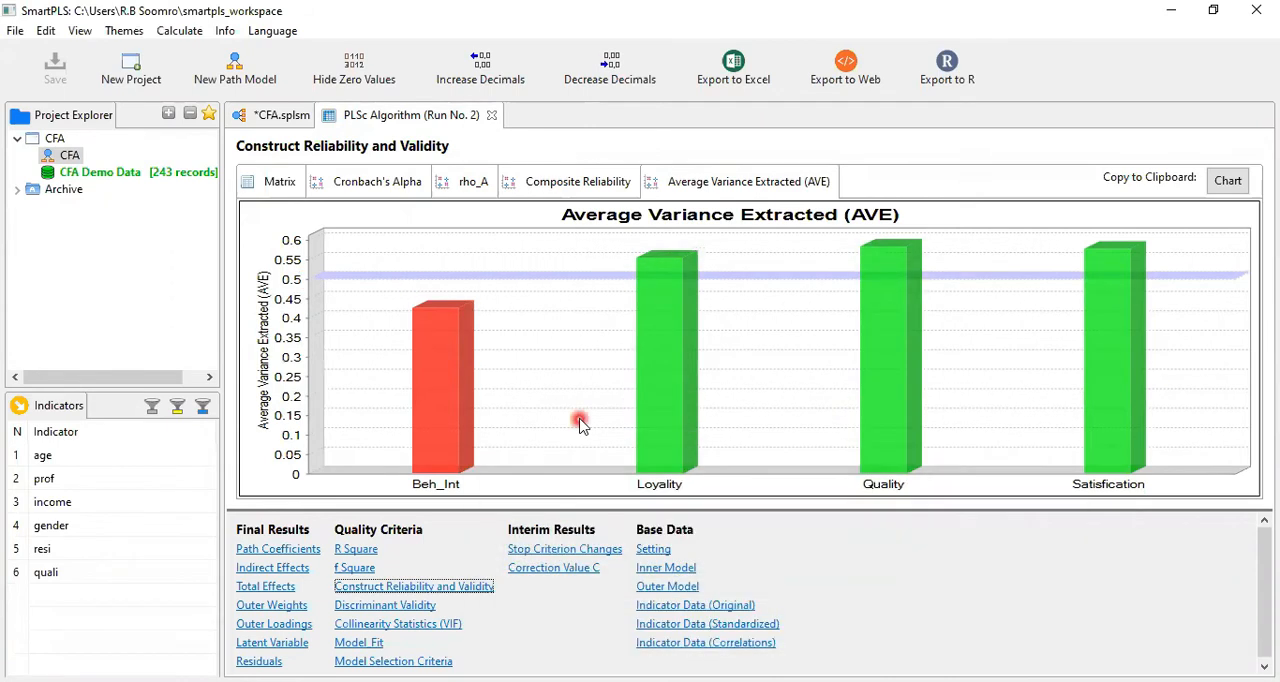
mouse_move(416, 358)
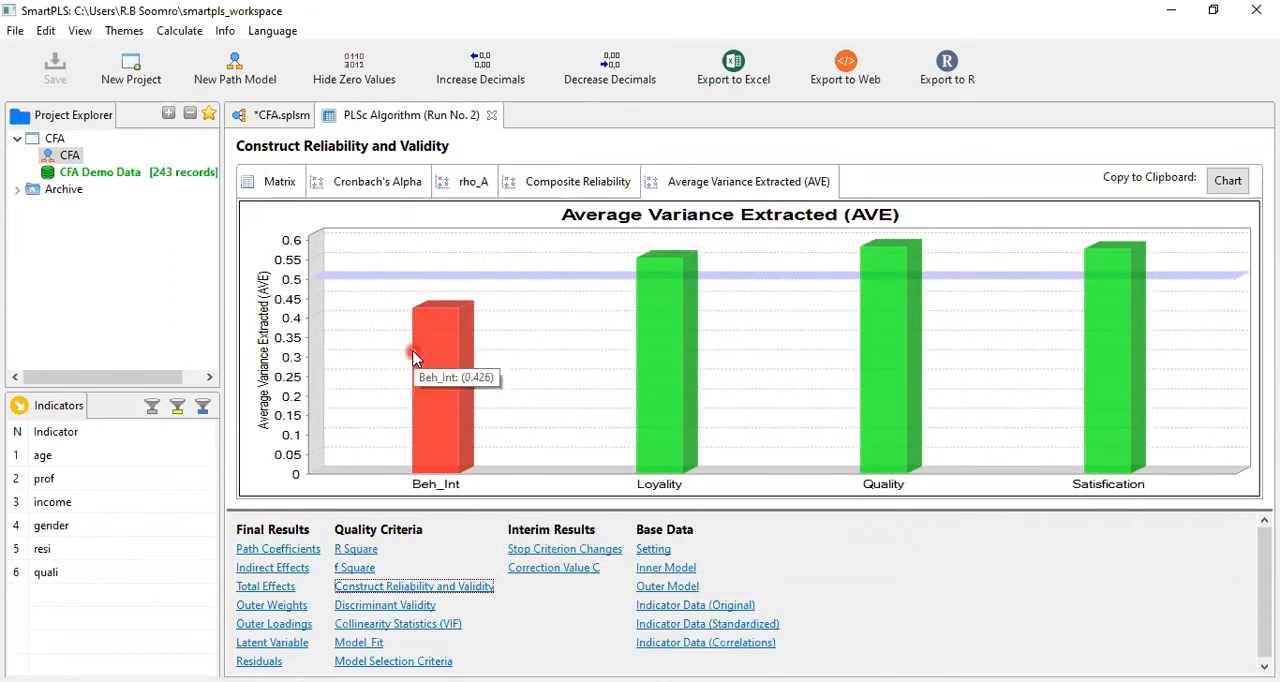
Delete the beh_int1 indicator from the Beh_Int construct in the CFA model
click(268, 115)
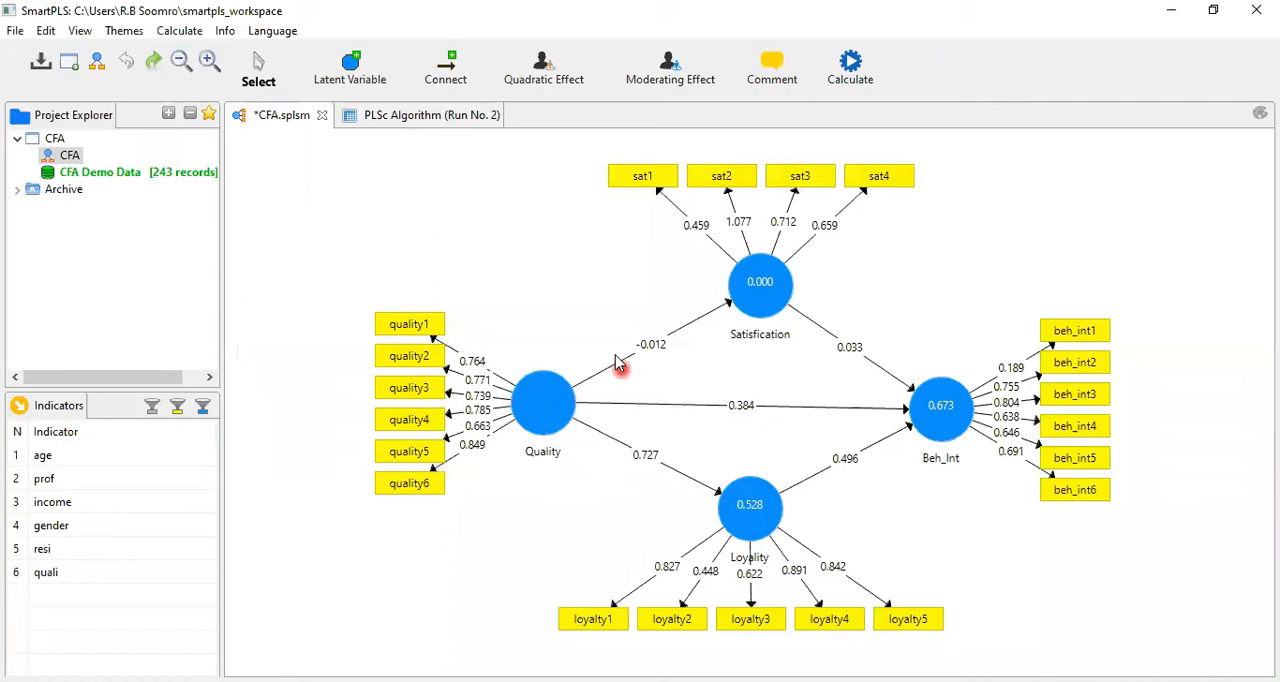
click(617, 360)
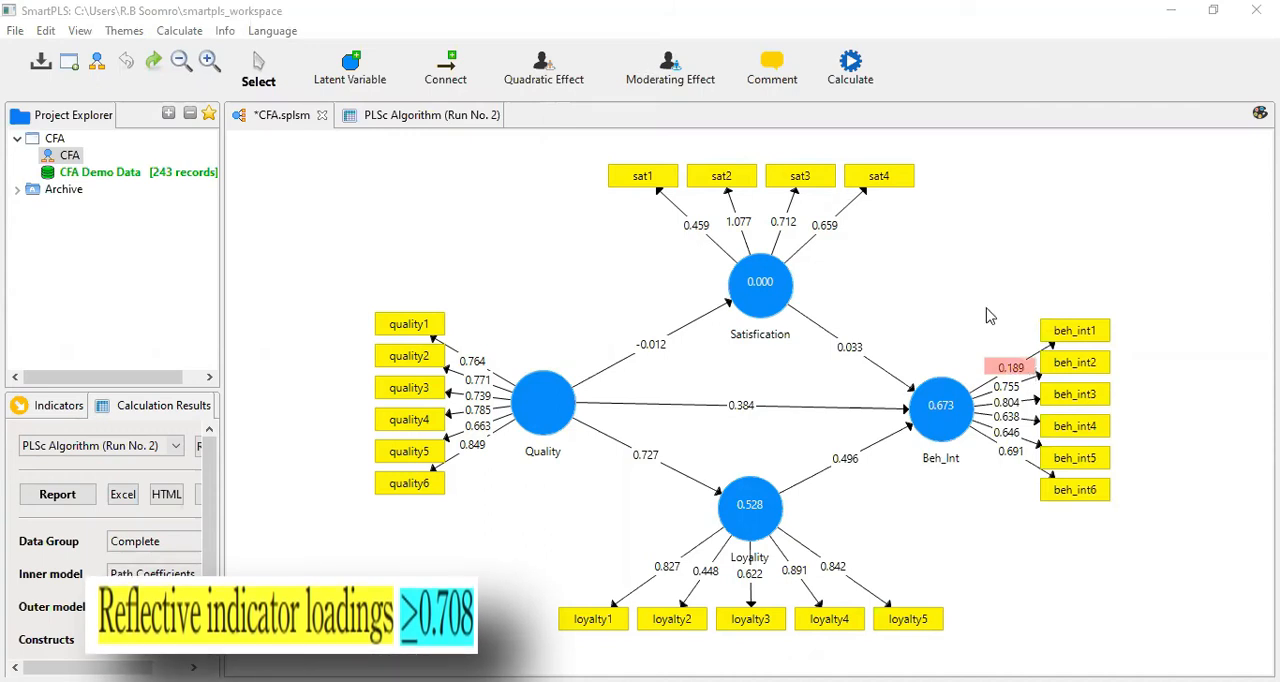
click(1066, 333)
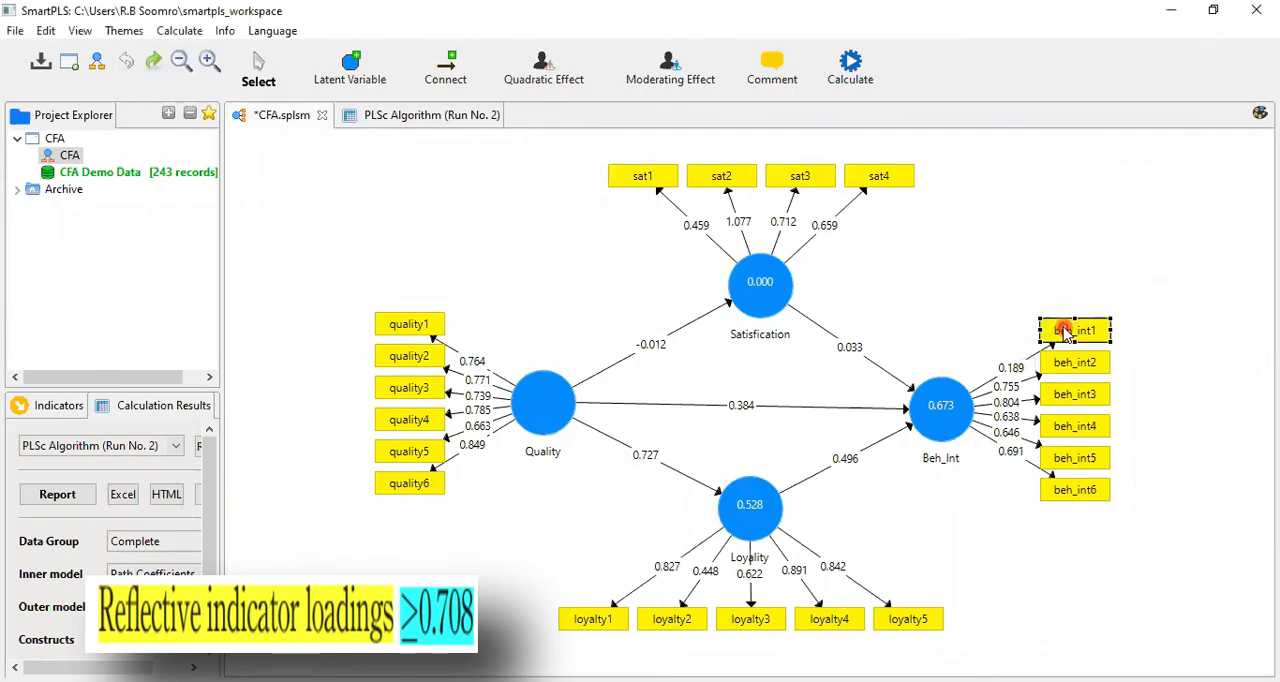
key(Delete)
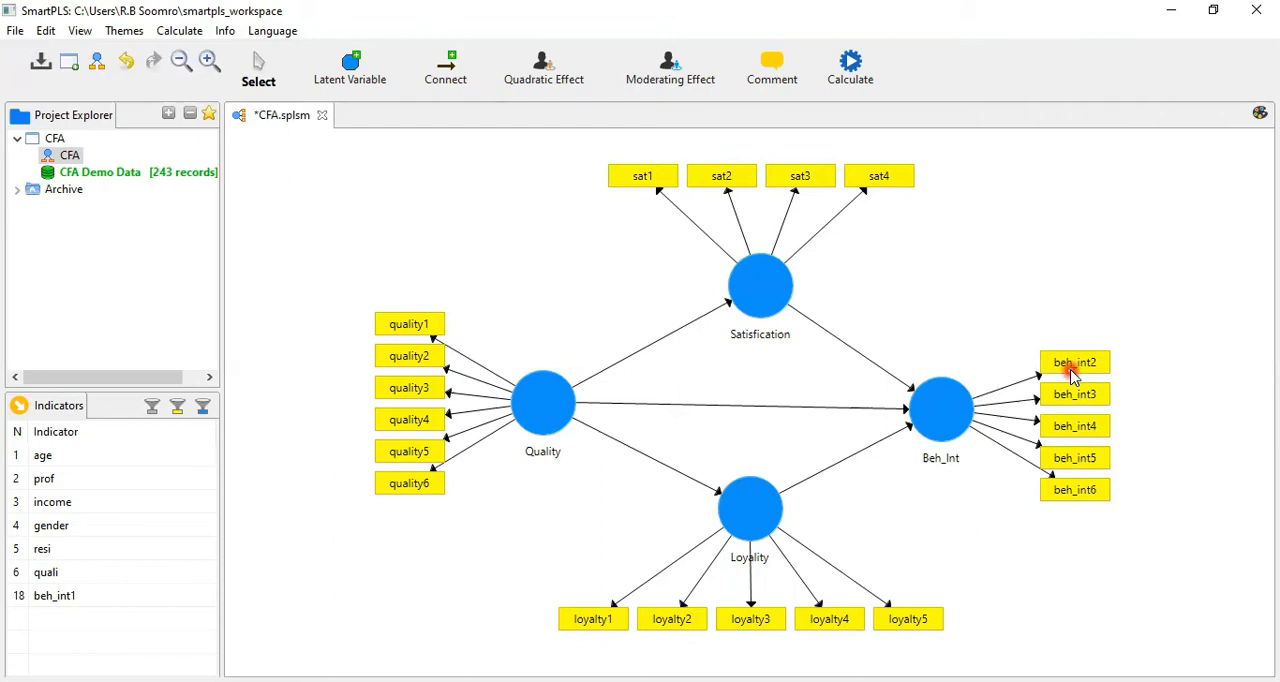
Rerun the Consistent PLS Algorithm on the reduced CFA model
click(858, 68)
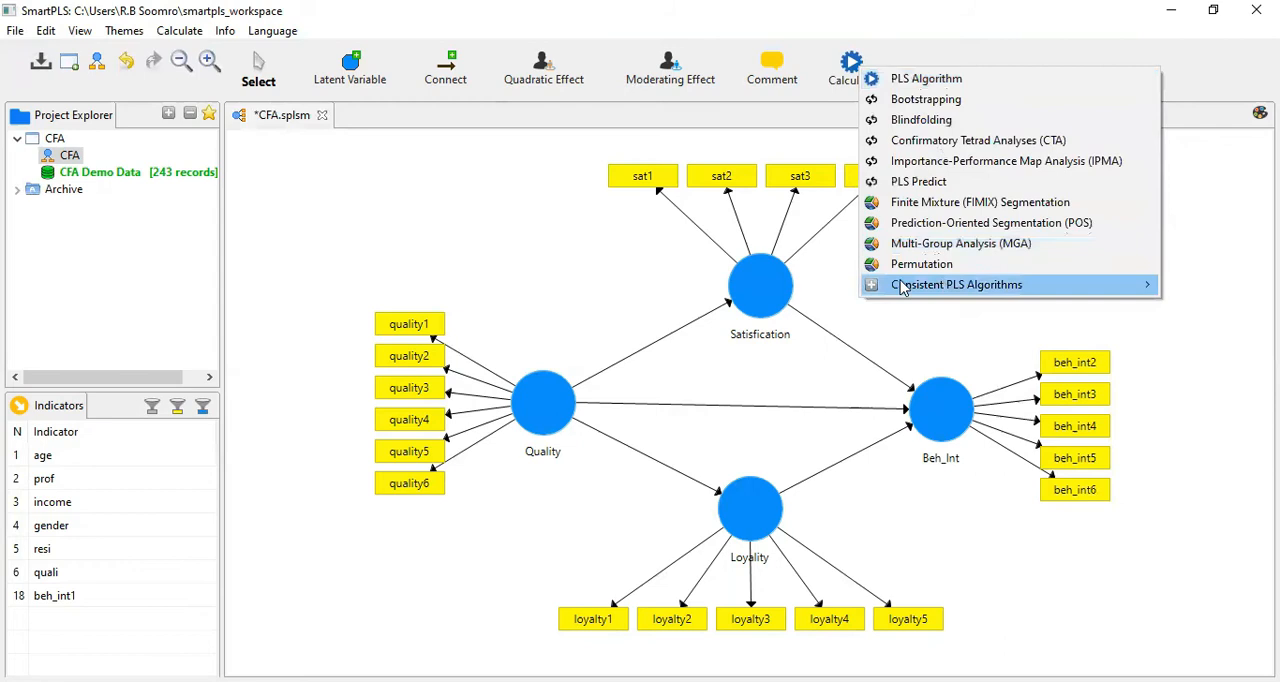
mouse_move(902, 287)
click(790, 287)
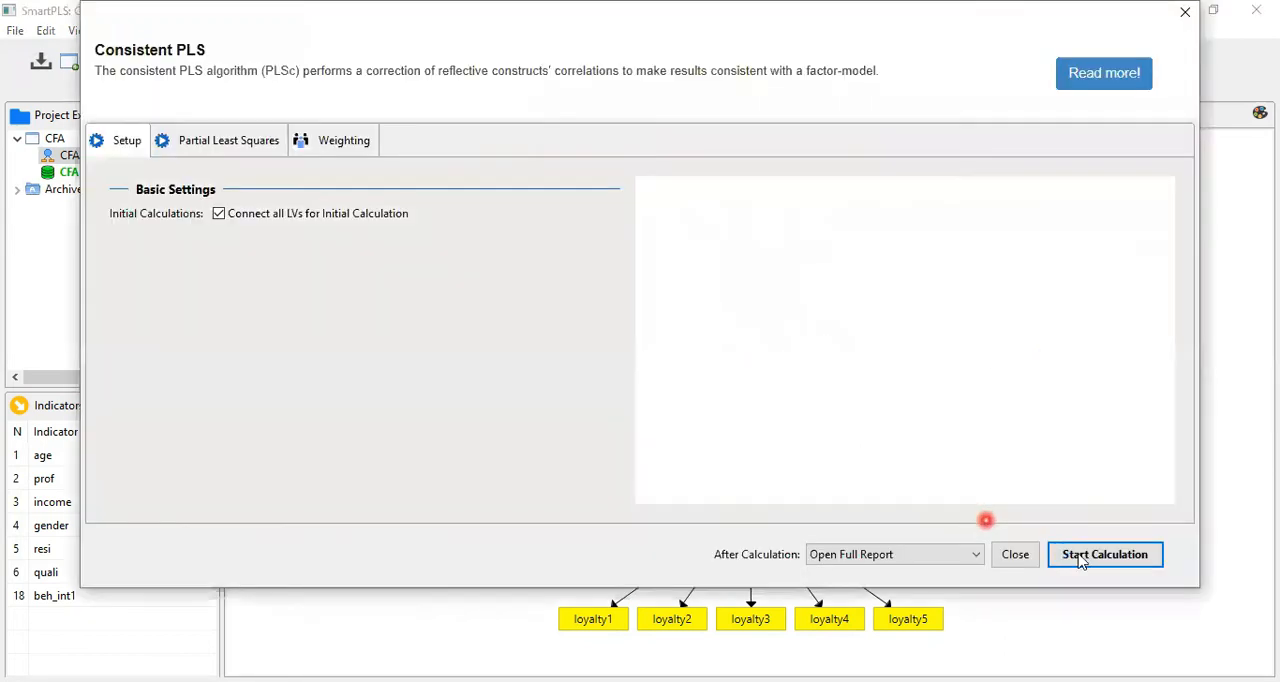
click(1077, 558)
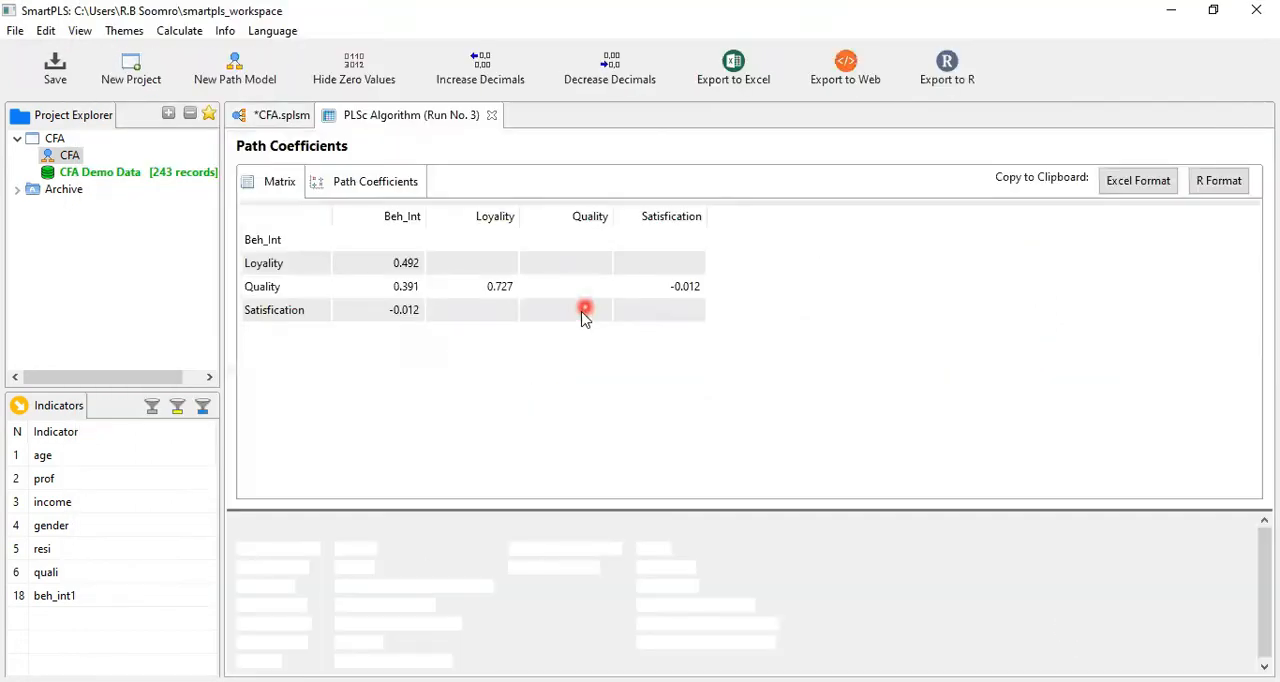
Examine the Construct Reliability and Validity matrix of the new run for all four constructs
click(414, 588)
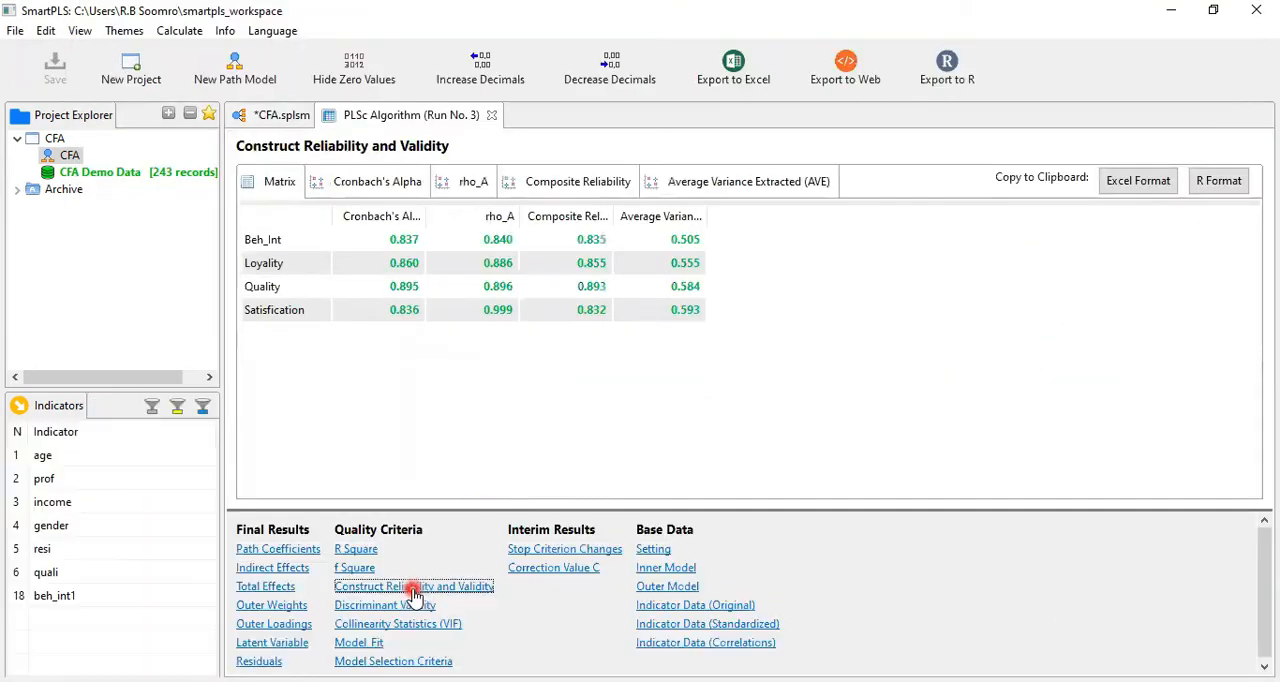
click(746, 424)
drag(385, 225, 734, 339)
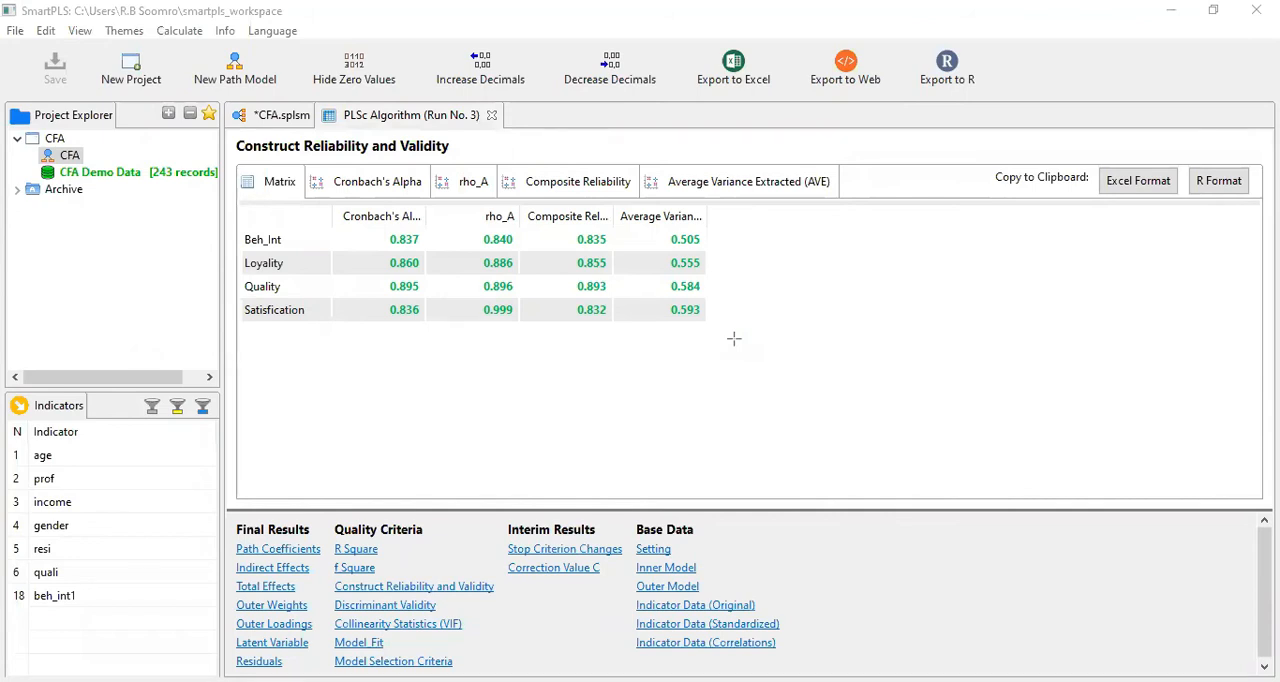
Review the new run's outer loadings and model diagram, and recheck its Construct Reliability and Validity matrix
click(275, 626)
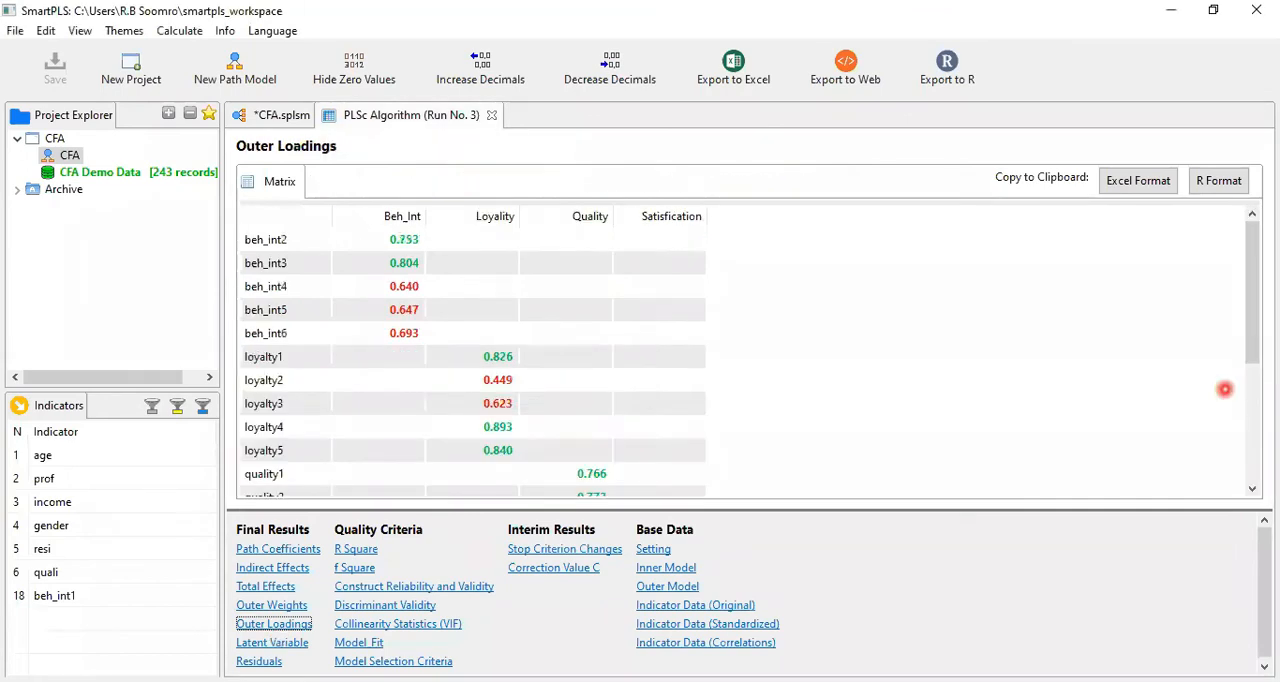
scroll(1240, 386, down, 3)
drag(1251, 383, 467, 195)
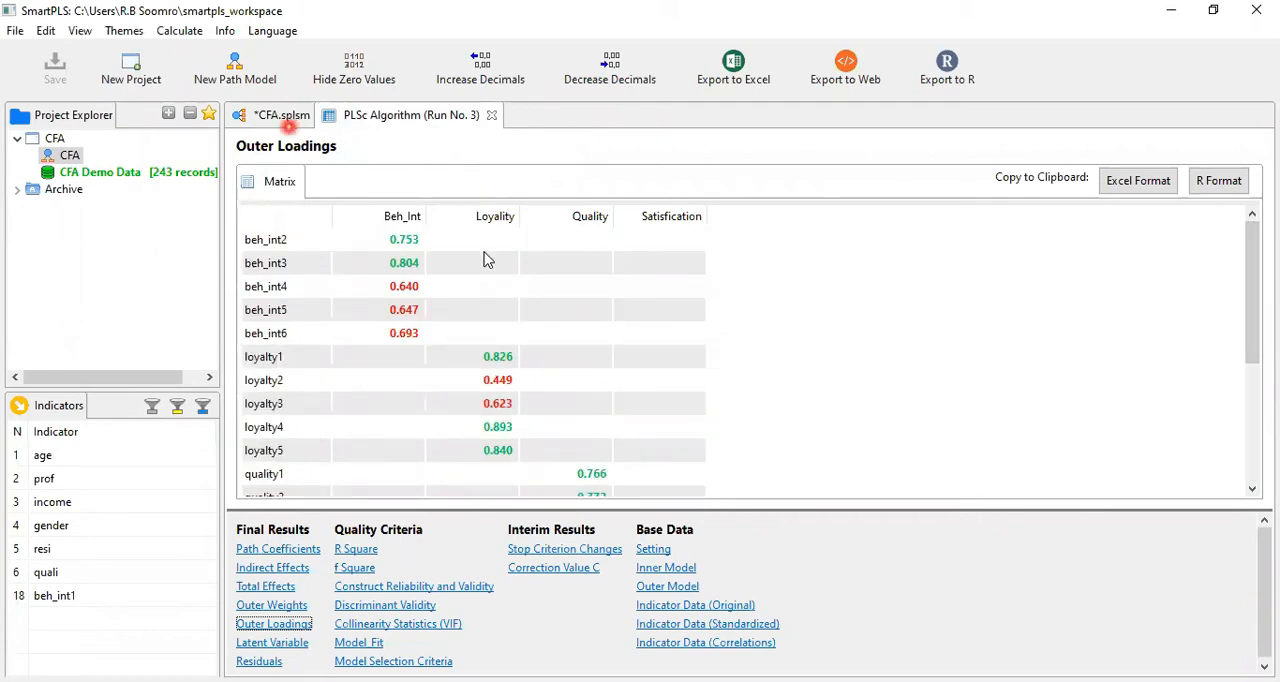
click(288, 117)
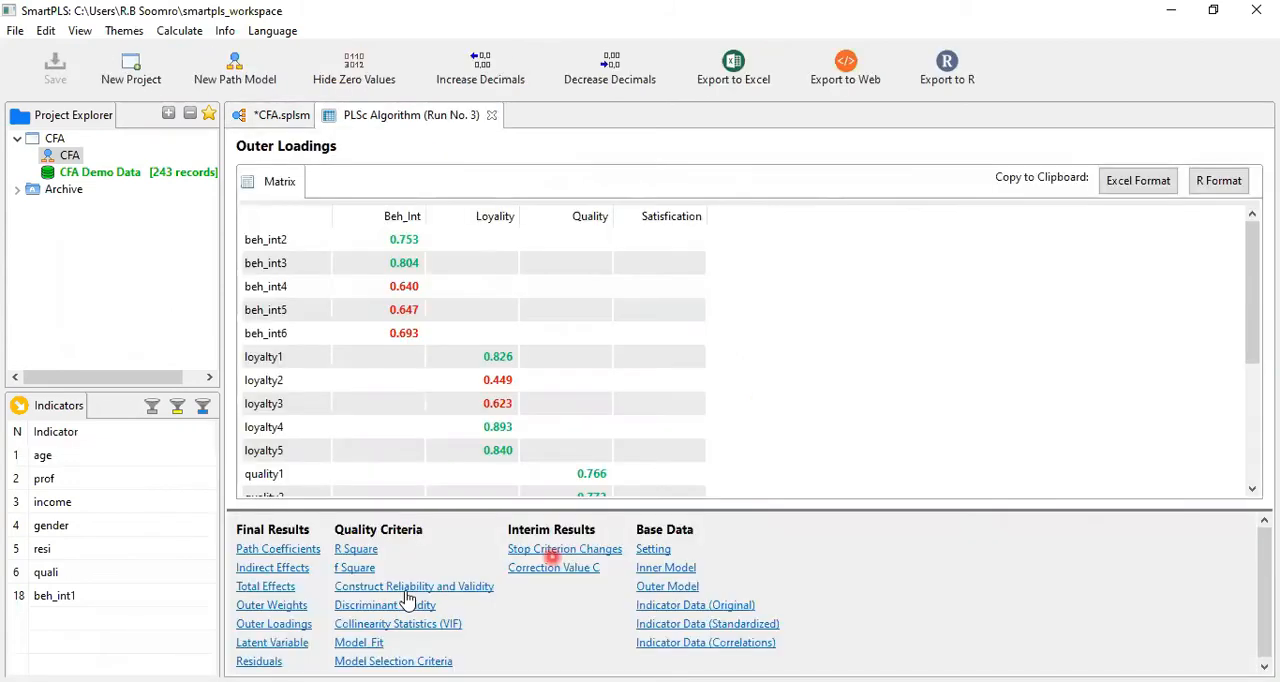
click(407, 590)
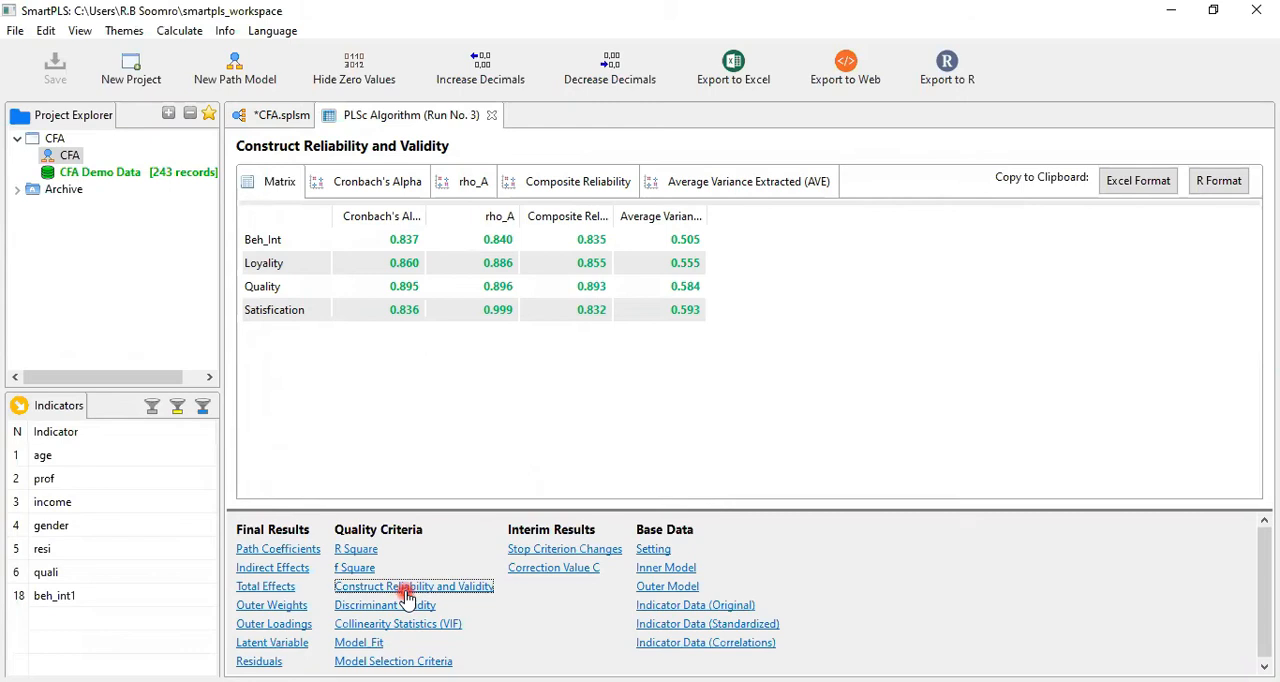
Examine the Fornell-Larcker Criterion matrix in the Discriminant Validity results, comparing each construct's diagonal value with its correlations
click(405, 607)
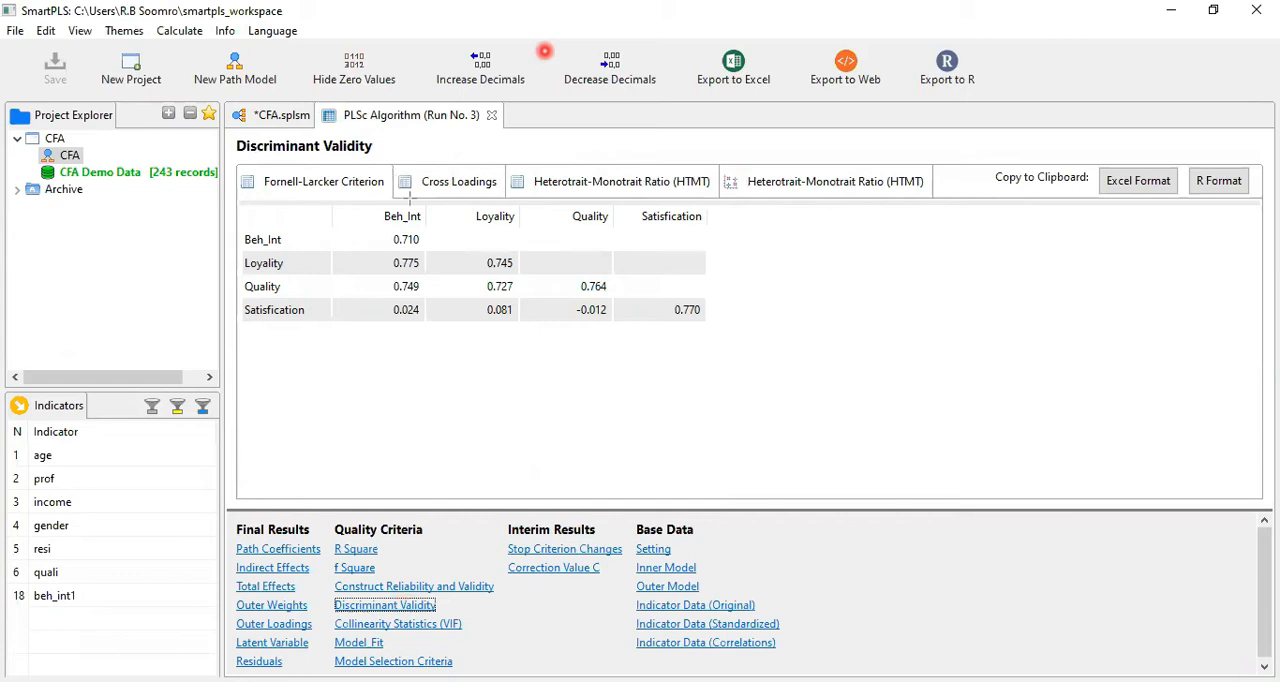
drag(384, 222, 424, 254)
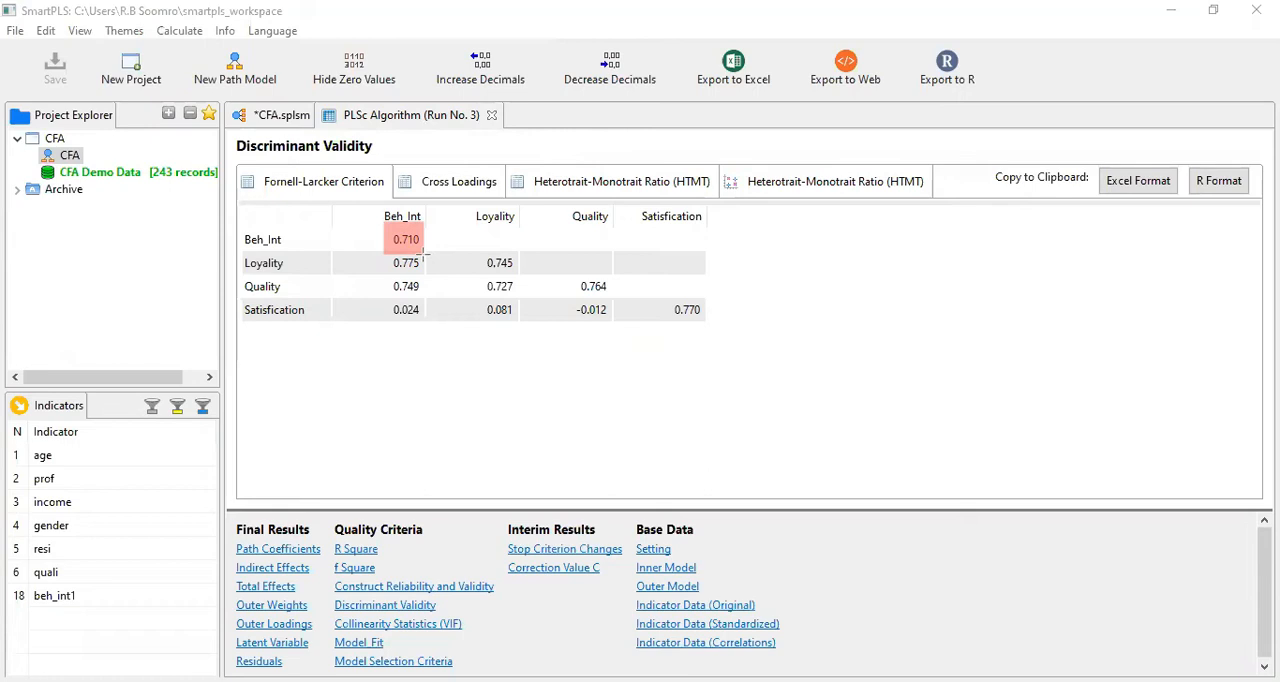
mouse_move(380, 256)
mouse_down()
mouse_move(418, 278)
mouse_move(424, 322)
mouse_up()
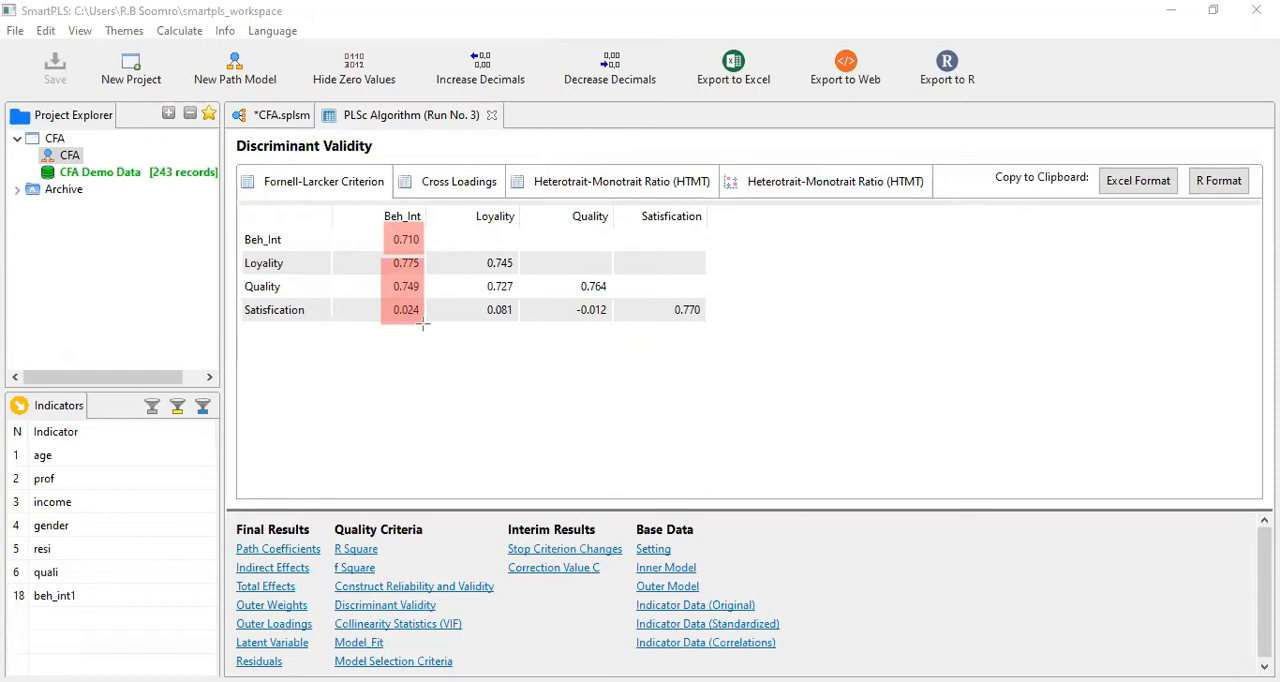
drag(384, 225, 424, 252)
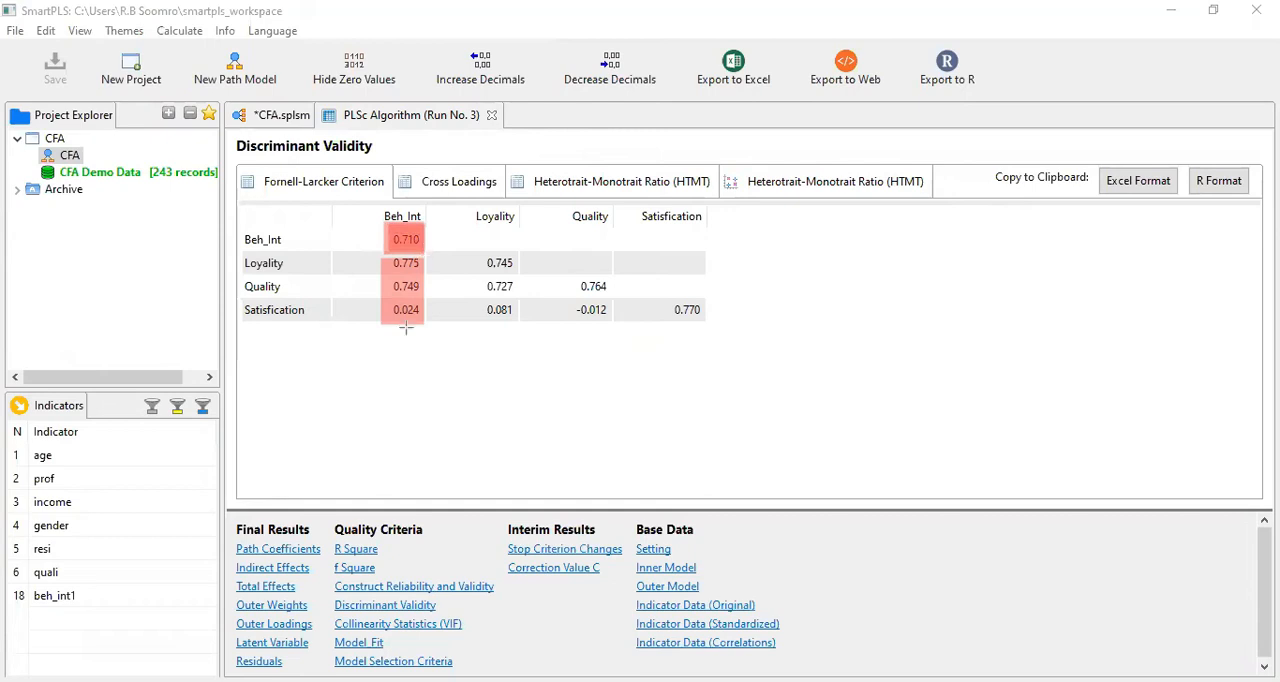
drag(479, 257, 732, 321)
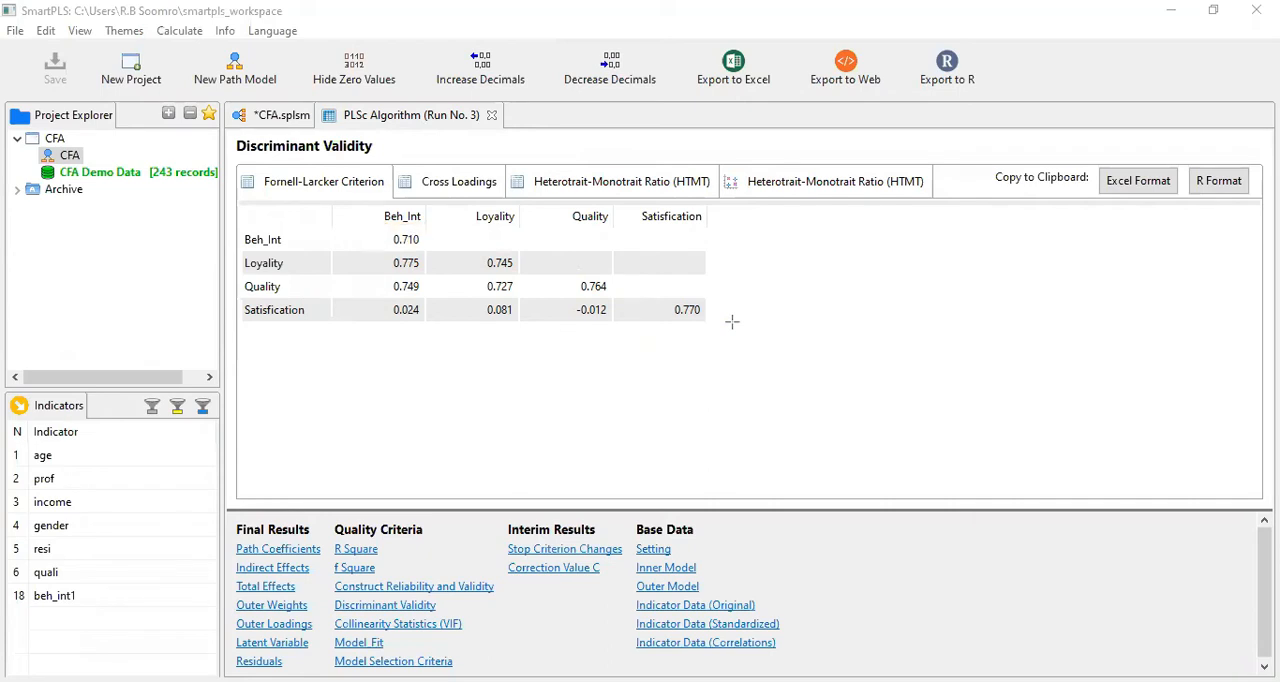
drag(378, 249, 430, 324)
click(403, 607)
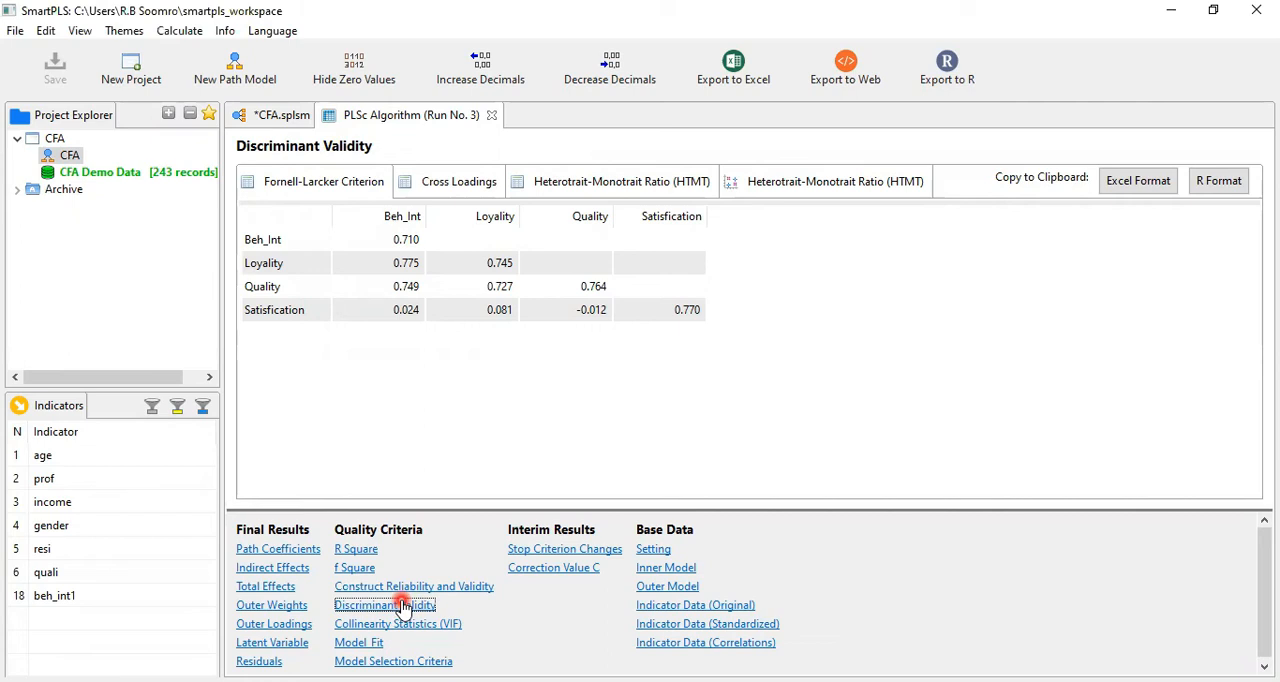
Review the Collinearity Statistics, checking the outer VIF values of all indicators and the inner VIF values of the constructs
click(424, 625)
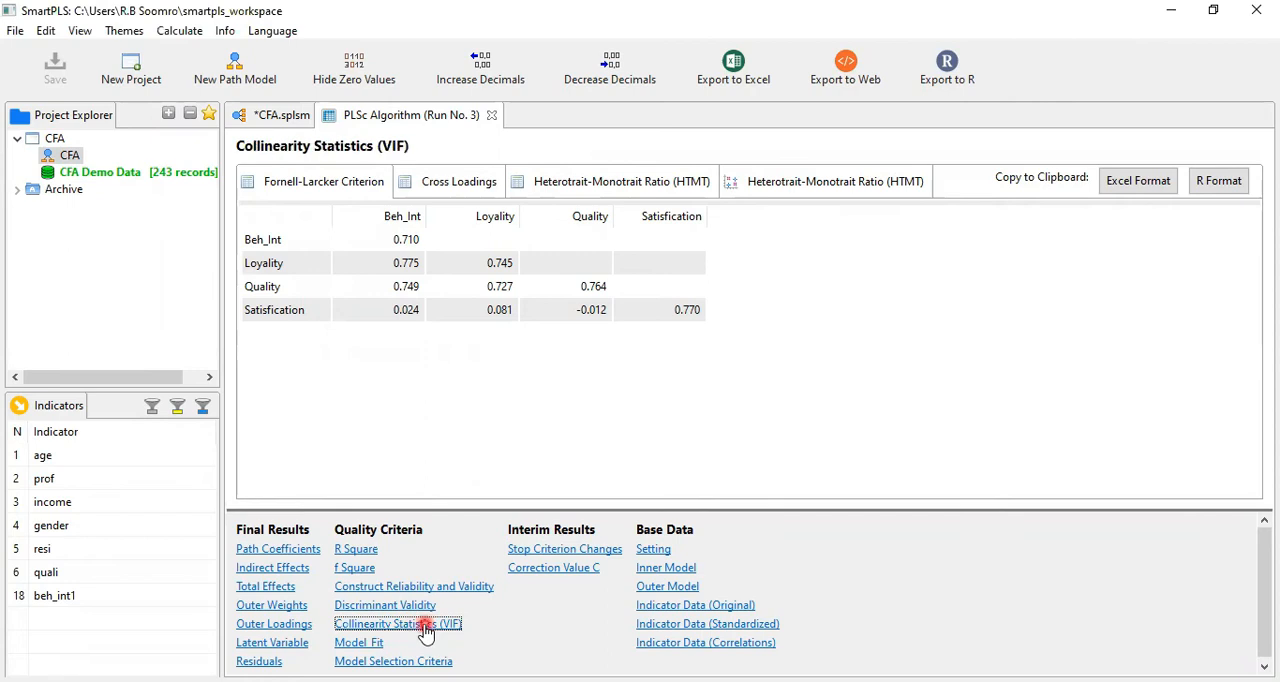
mouse_move(1254, 251)
mouse_down()
mouse_move(1253, 391)
mouse_move(1247, 263)
mouse_up()
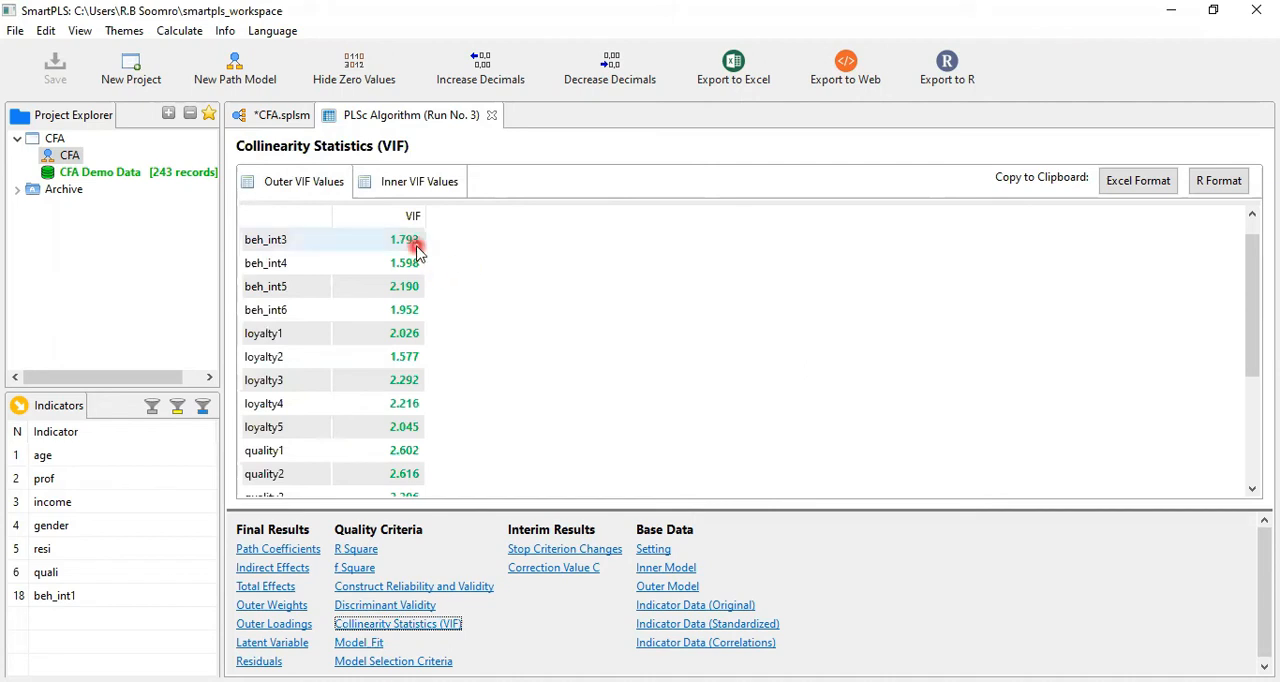
click(420, 183)
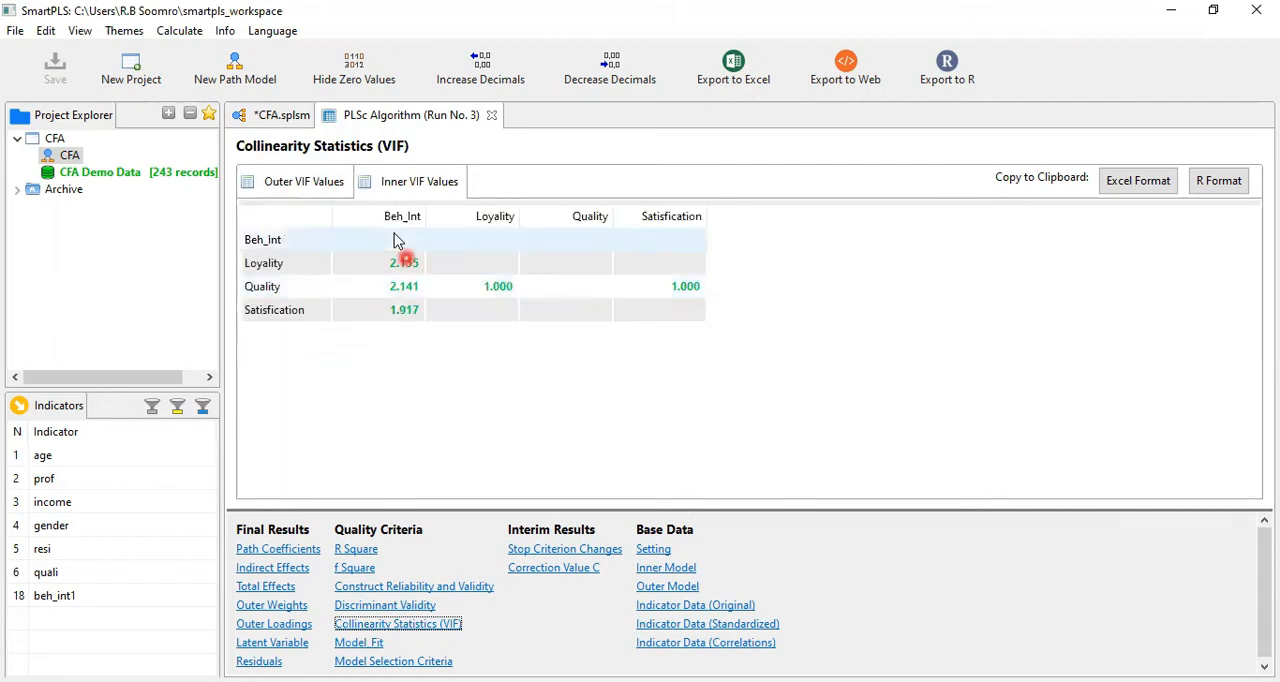
click(306, 186)
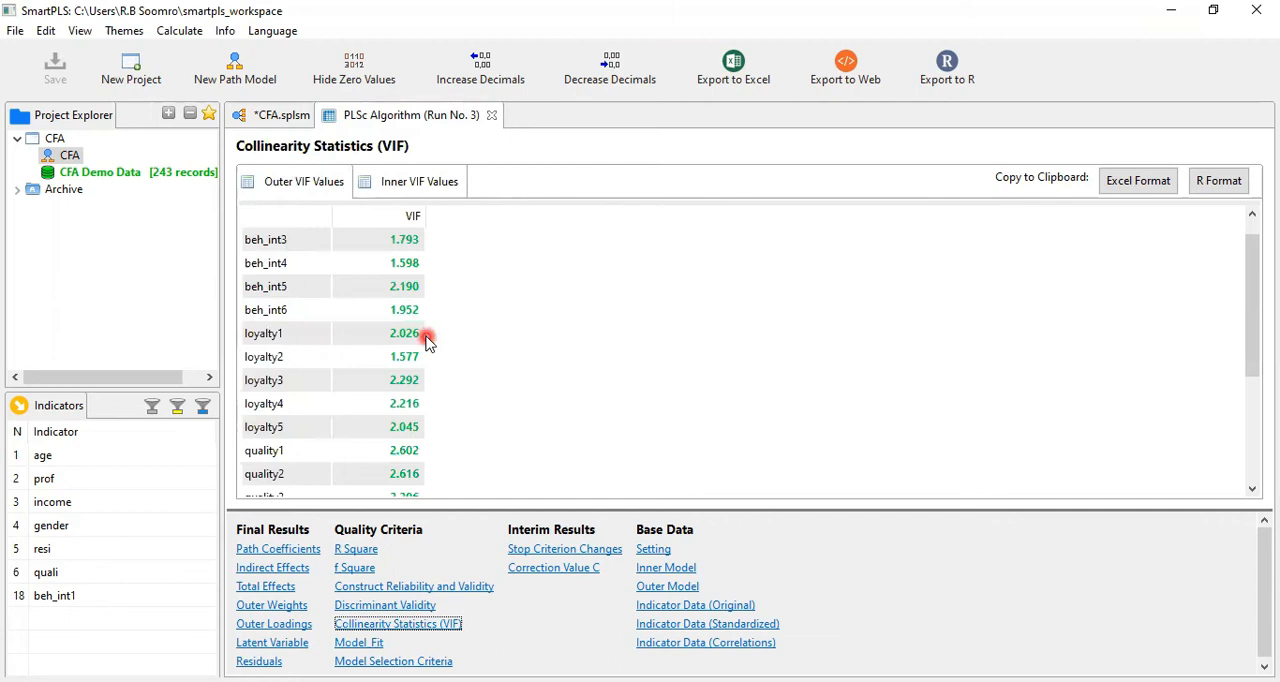
drag(1257, 314, 1256, 405)
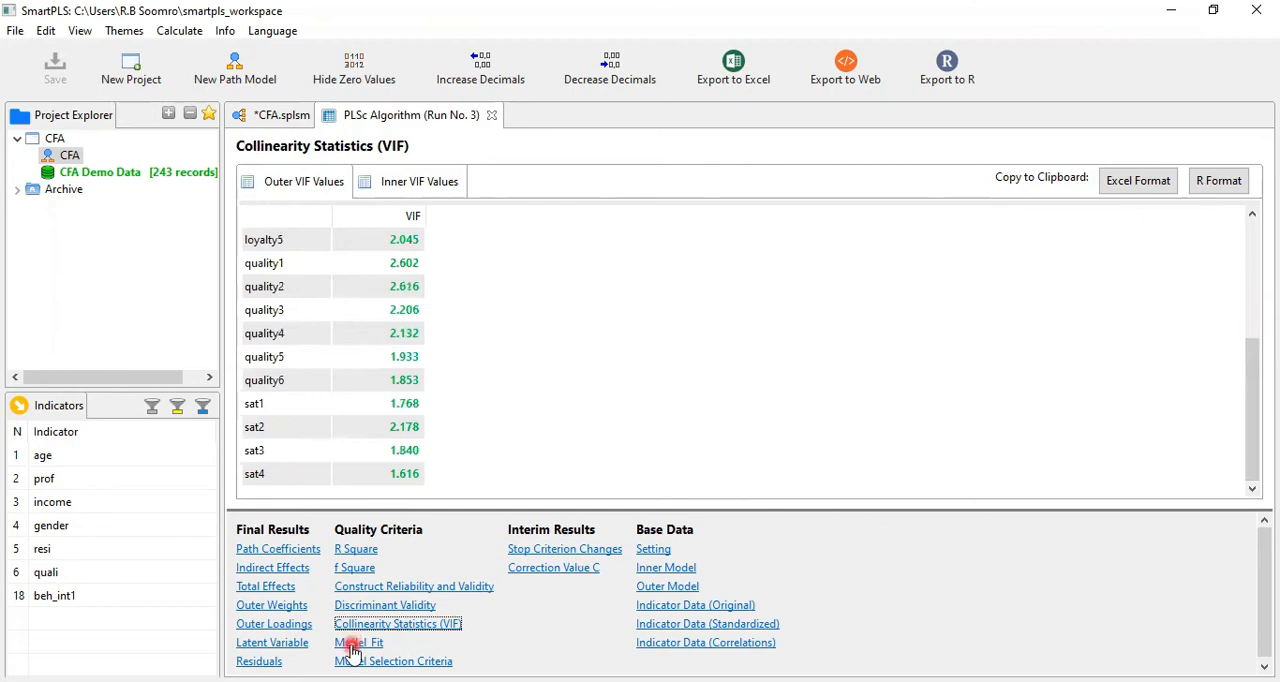
Copy the complete Cross Loadings table from the Discriminant Validity results to the clipboard in Excel format
click(400, 608)
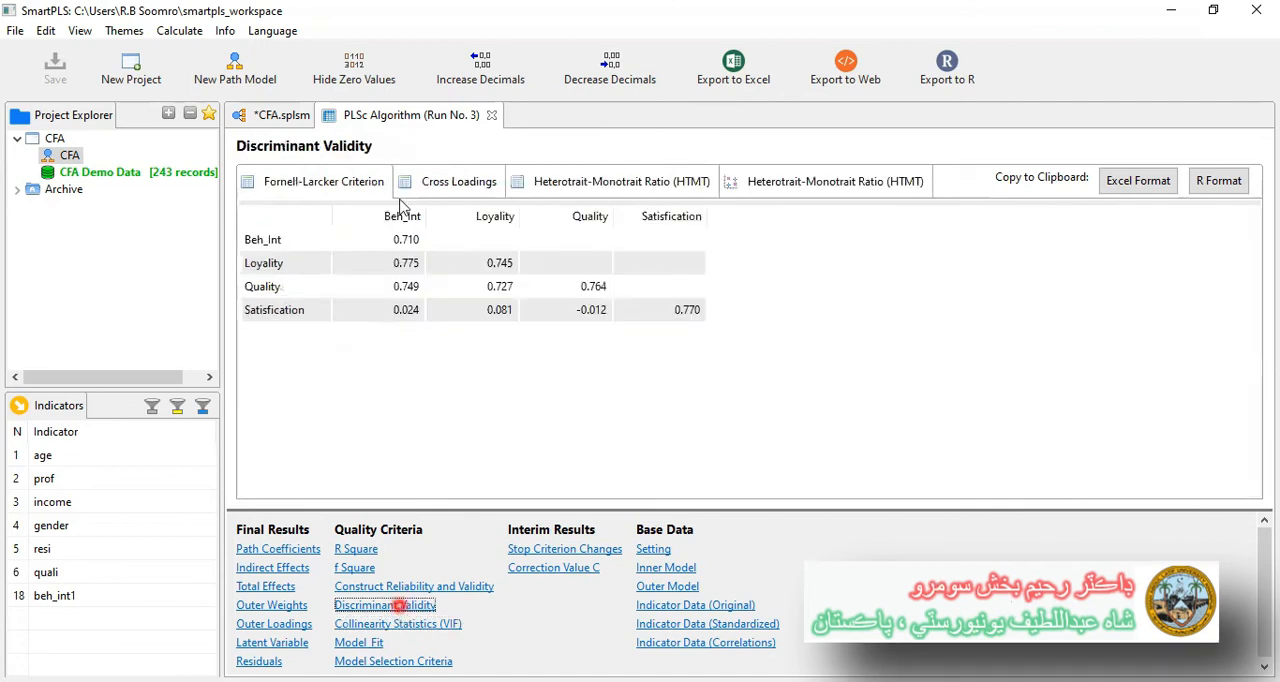
click(444, 180)
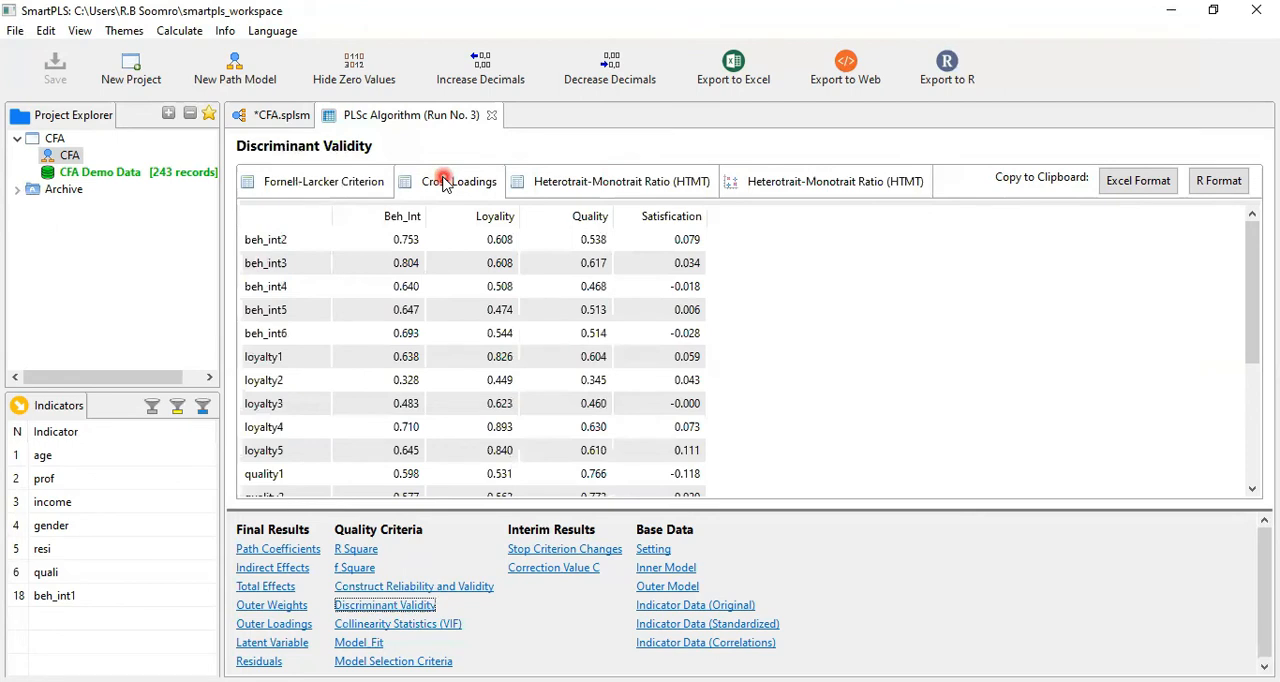
click(315, 242)
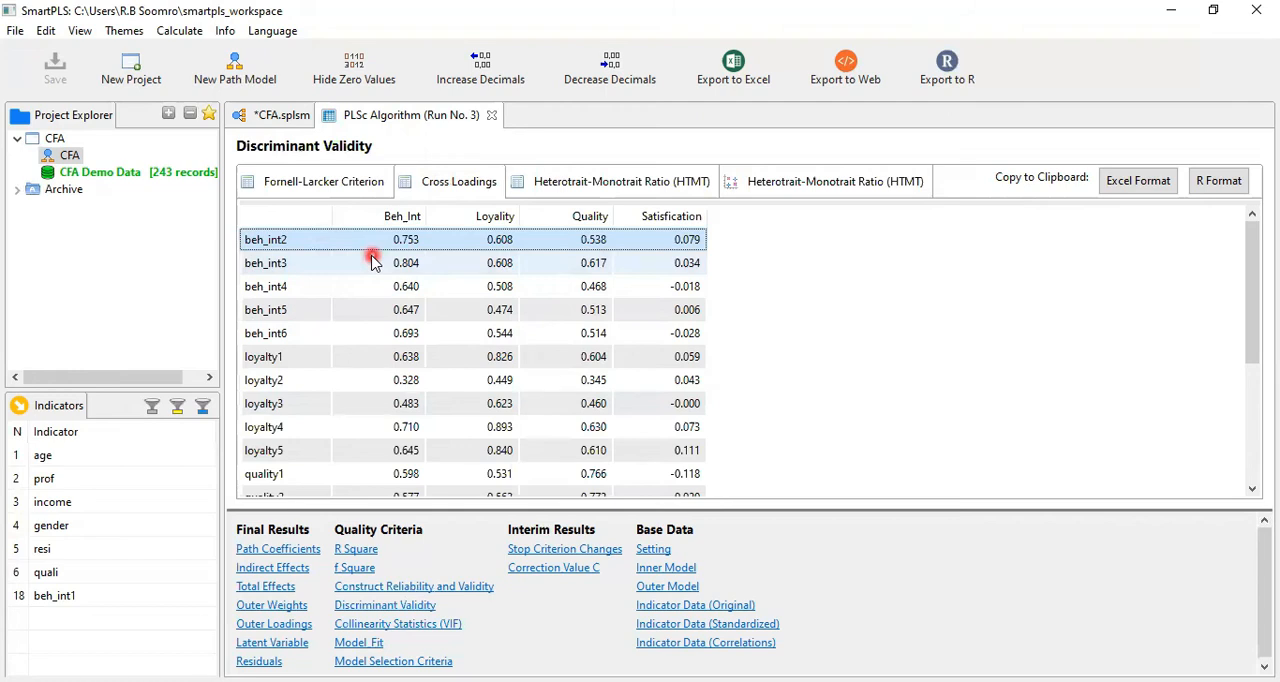
key(shift+Down)
key(shift+Down)
key(shift+Down)
key(shift+Down)
key(shift+Down)
key(shift+Down)
key(shift+Down)
key(shift+Down)
key(shift+Down)
key(shift+Down)
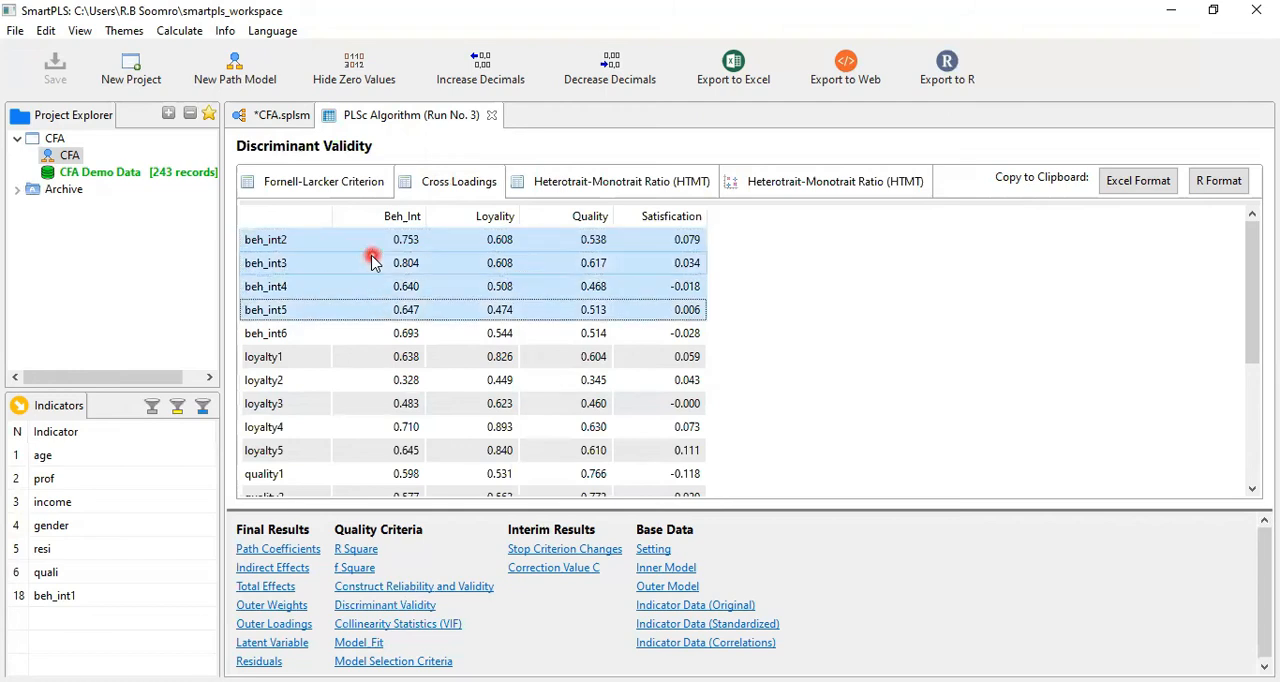
key(shift+Down)
key(shift+Down)
key(shift+Down)
key(shift+Down)
key(shift+Down)
key(shift+Down)
key(shift+Down)
key(shift+Down)
key(shift+Down)
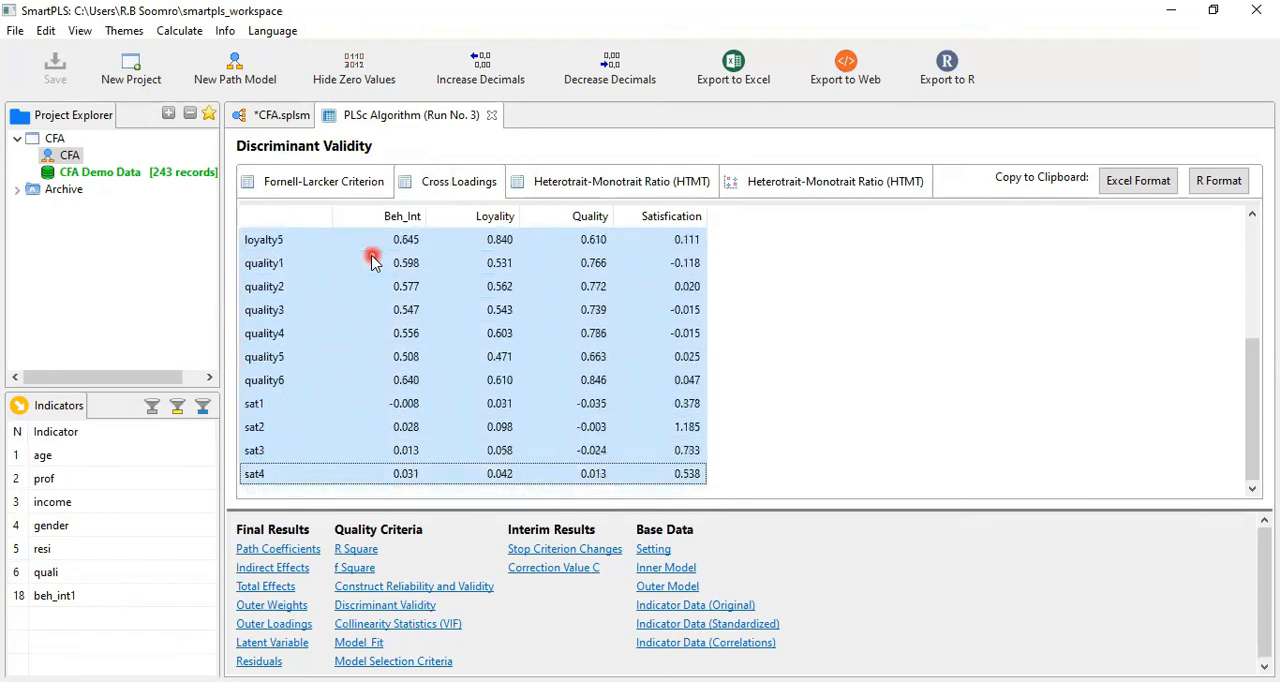
click(372, 260)
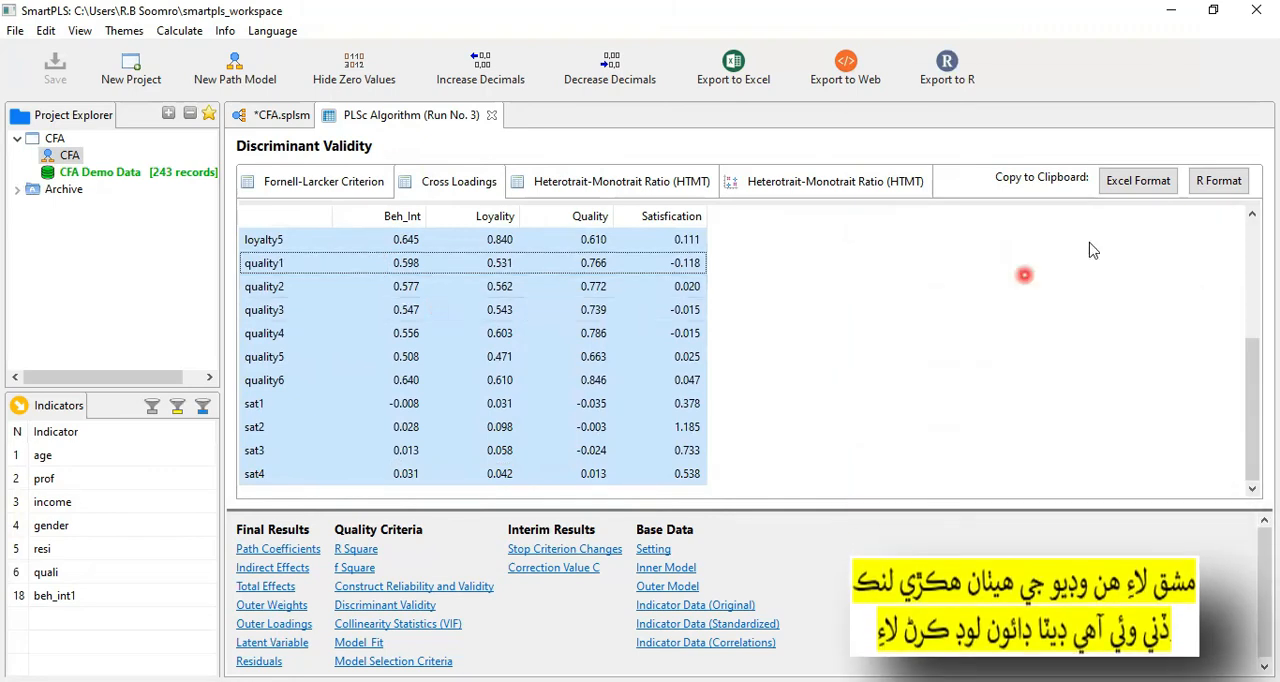
click(1122, 182)
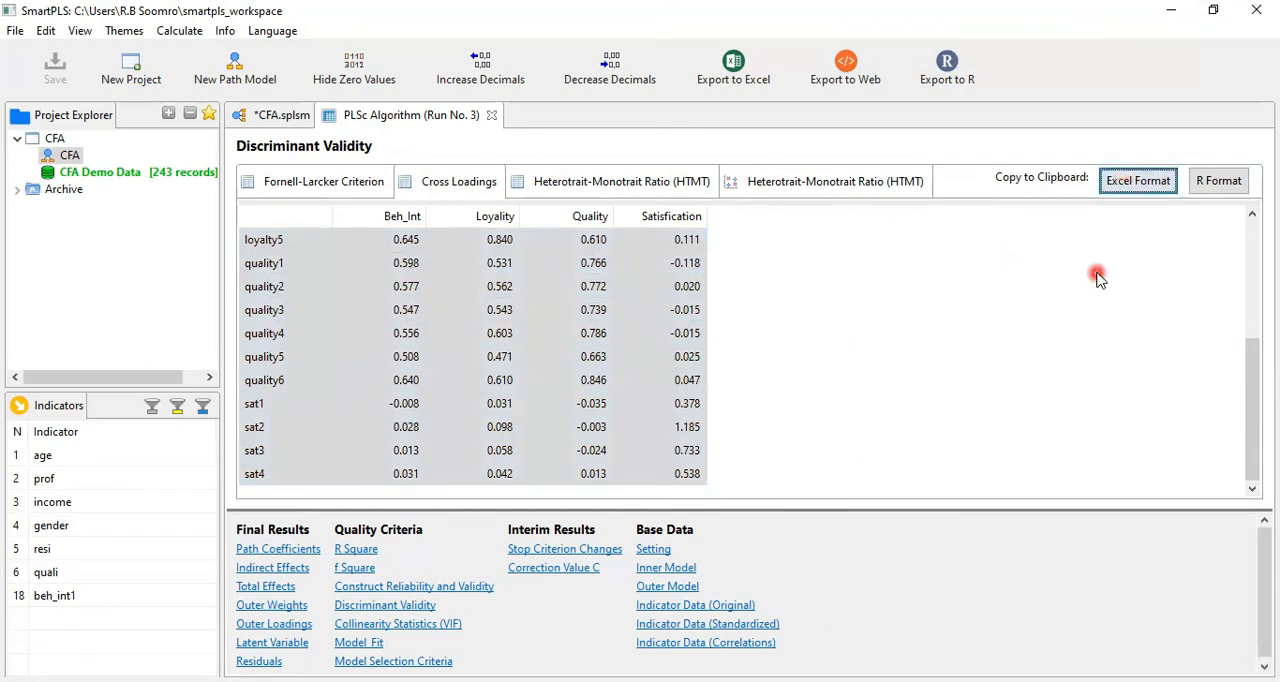
Switch to the blank Excel workbook Book1 and paste the cross-loadings table starting at cell D7
key(alt+Tab)
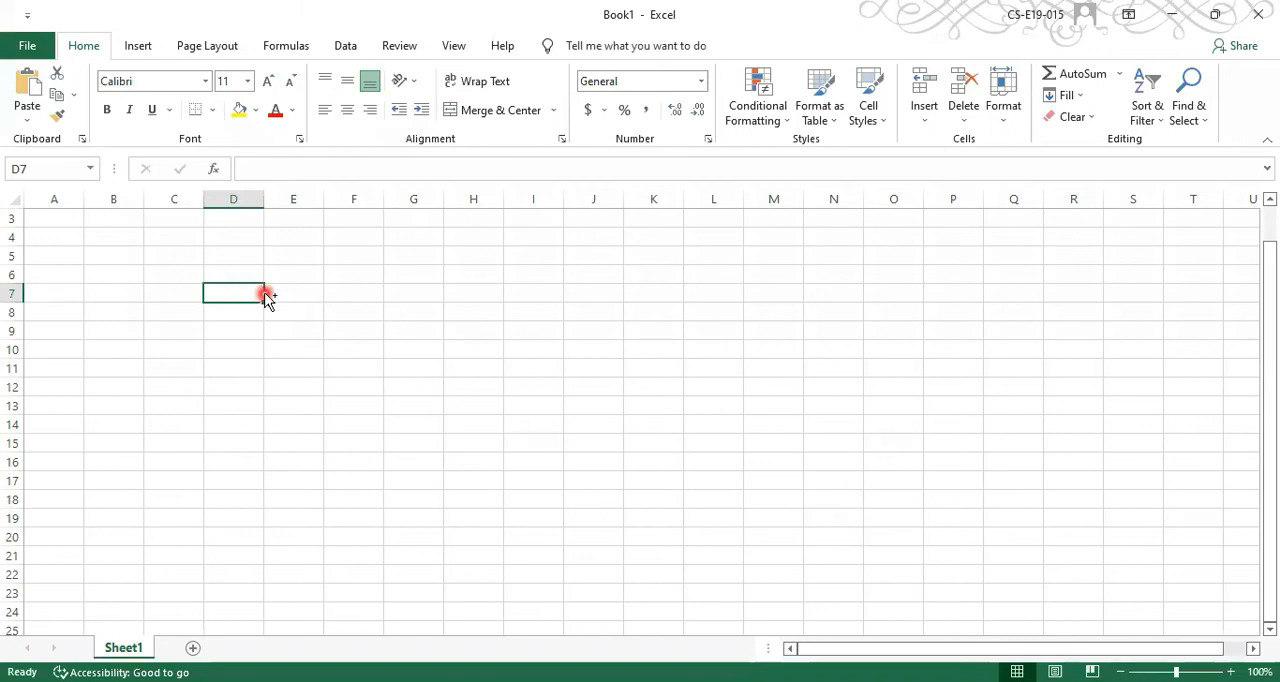
key(ctrl+v)
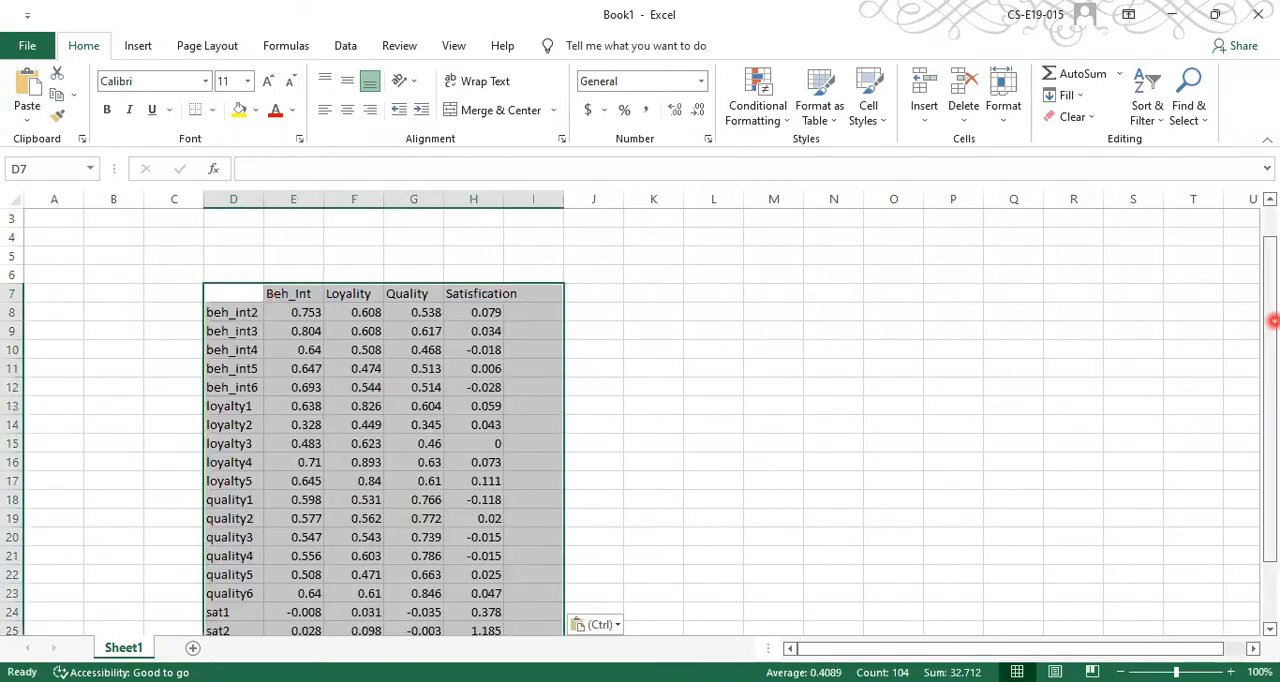
drag(1272, 321, 1276, 381)
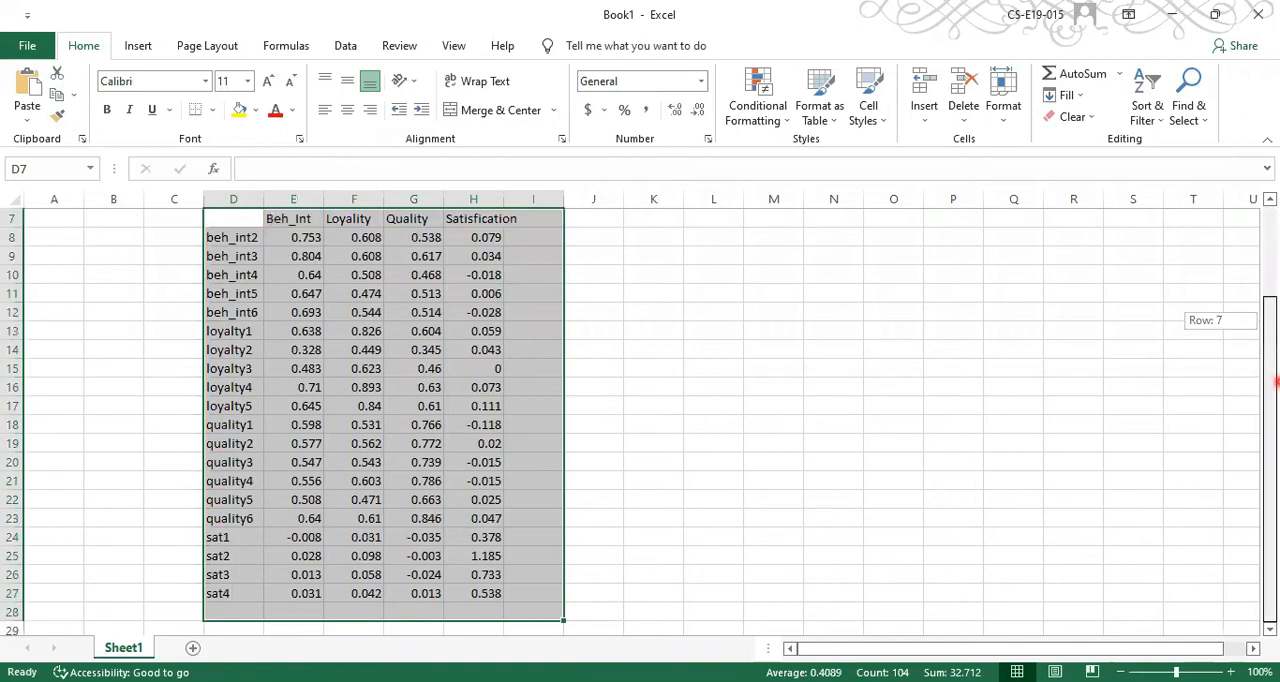
click(936, 387)
Centre the cross-loading values in cells E8:H27
drag(274, 218, 496, 217)
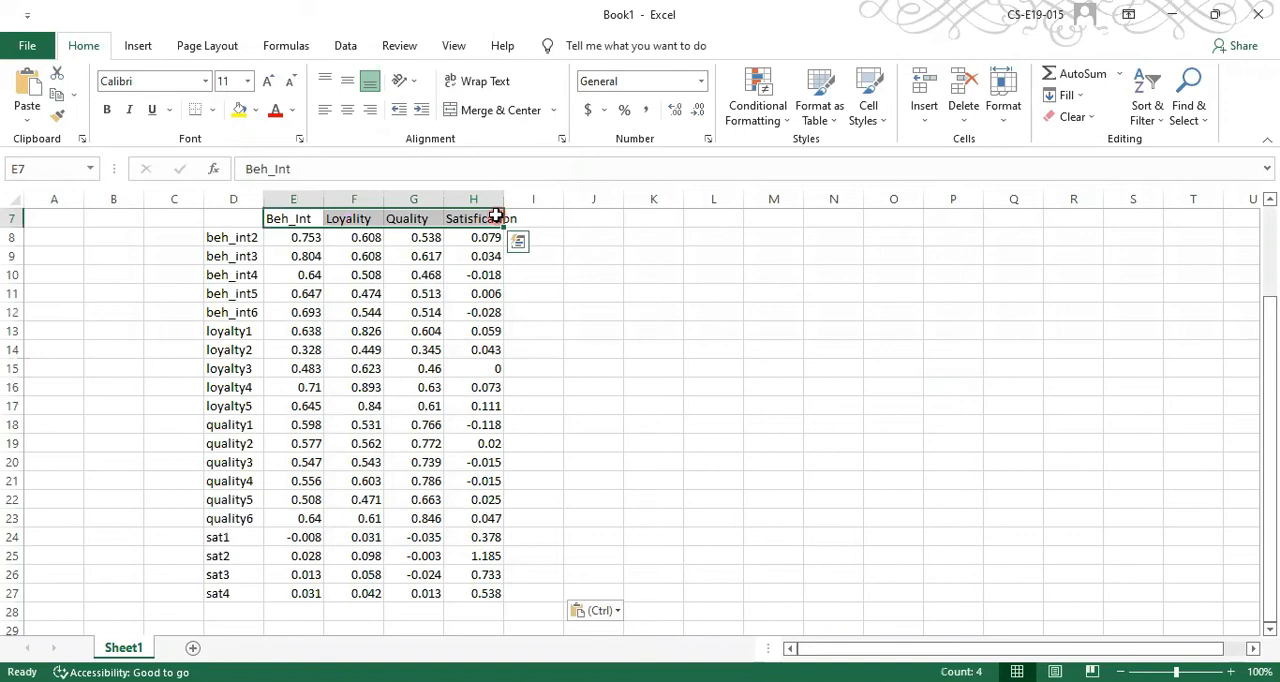
mouse_move(298, 241)
mouse_down()
mouse_move(492, 595)
mouse_move(491, 631)
mouse_move(494, 594)
mouse_up()
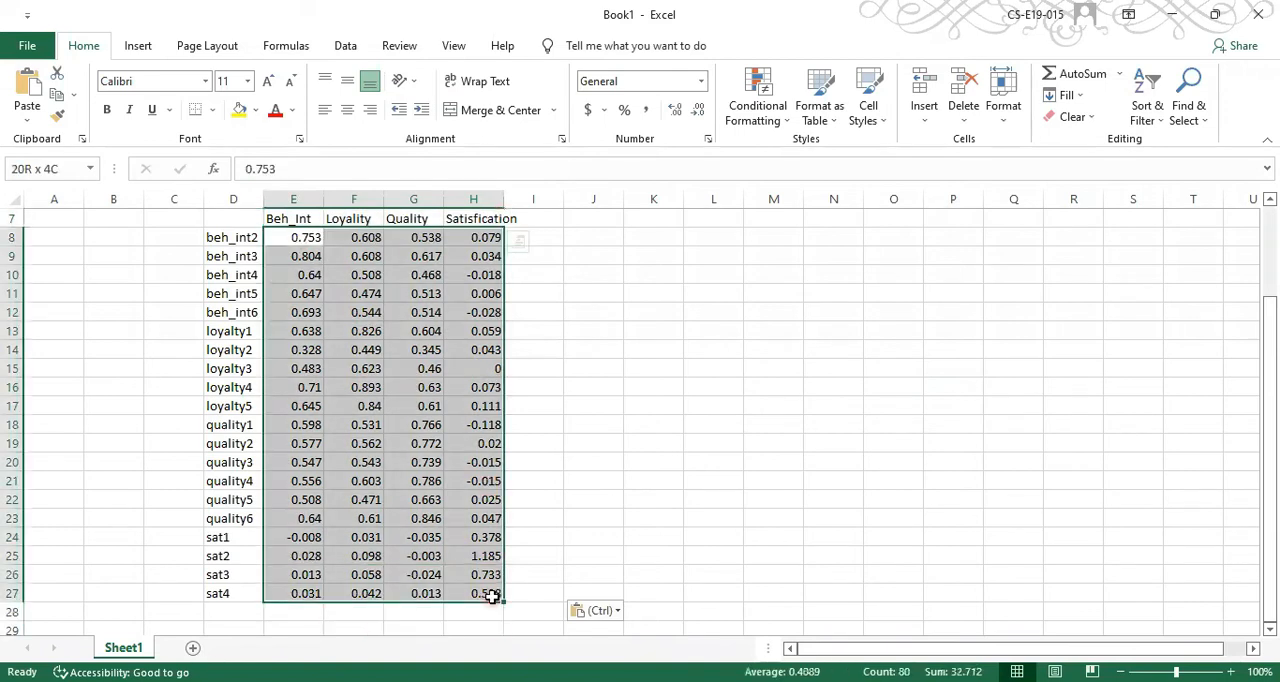
click(347, 110)
click(568, 342)
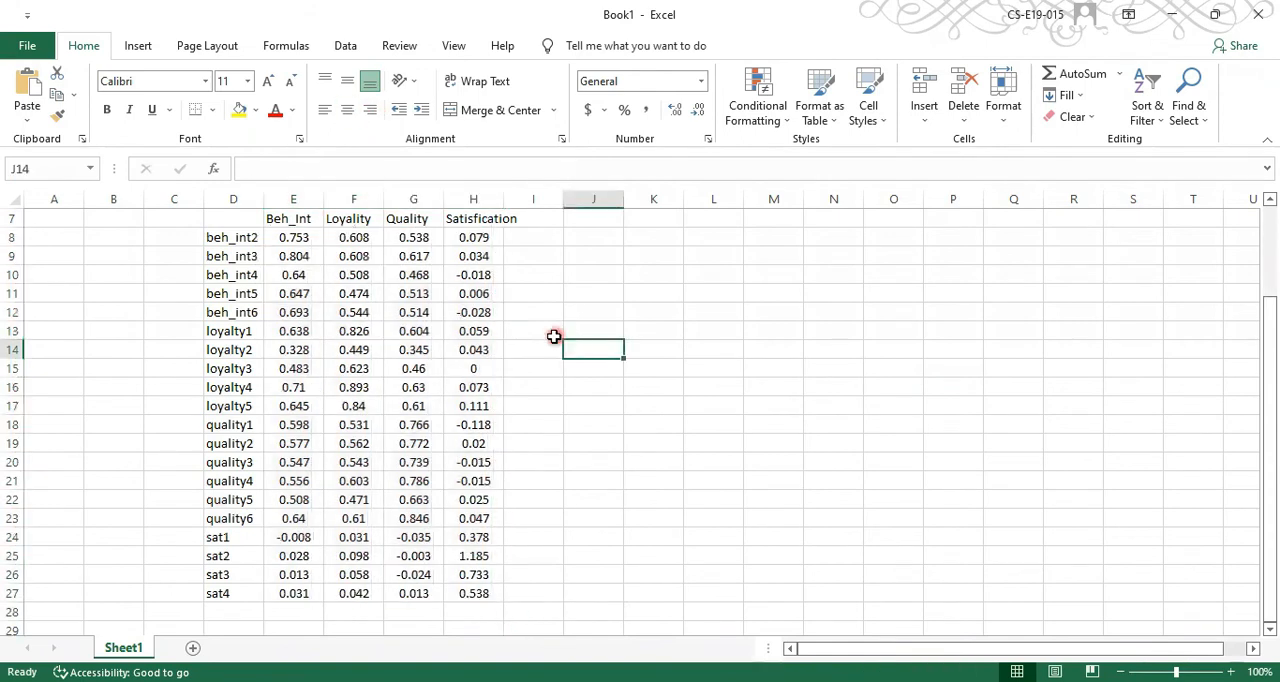
Fill the beh_int loadings under Beh_Int (E8:E12) yellow and the loyalty loadings under Loyality (F13:F17) orange
drag(293, 238, 285, 303)
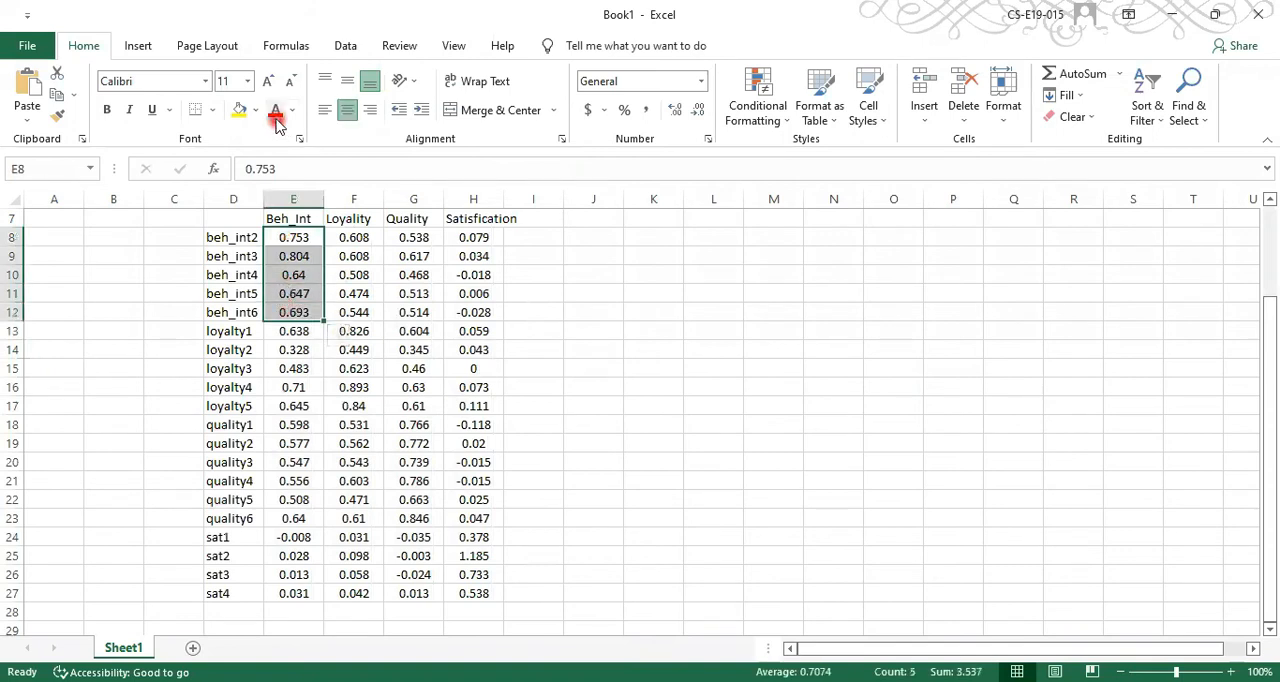
click(240, 112)
click(778, 440)
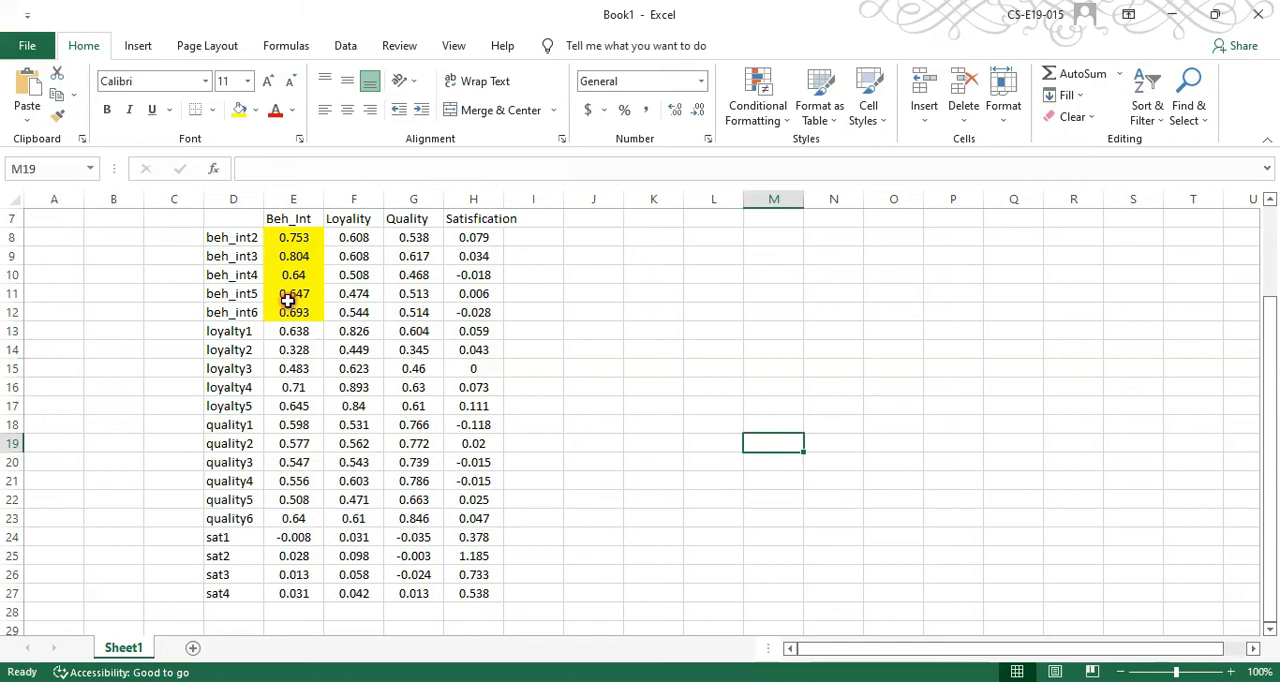
drag(357, 338, 358, 405)
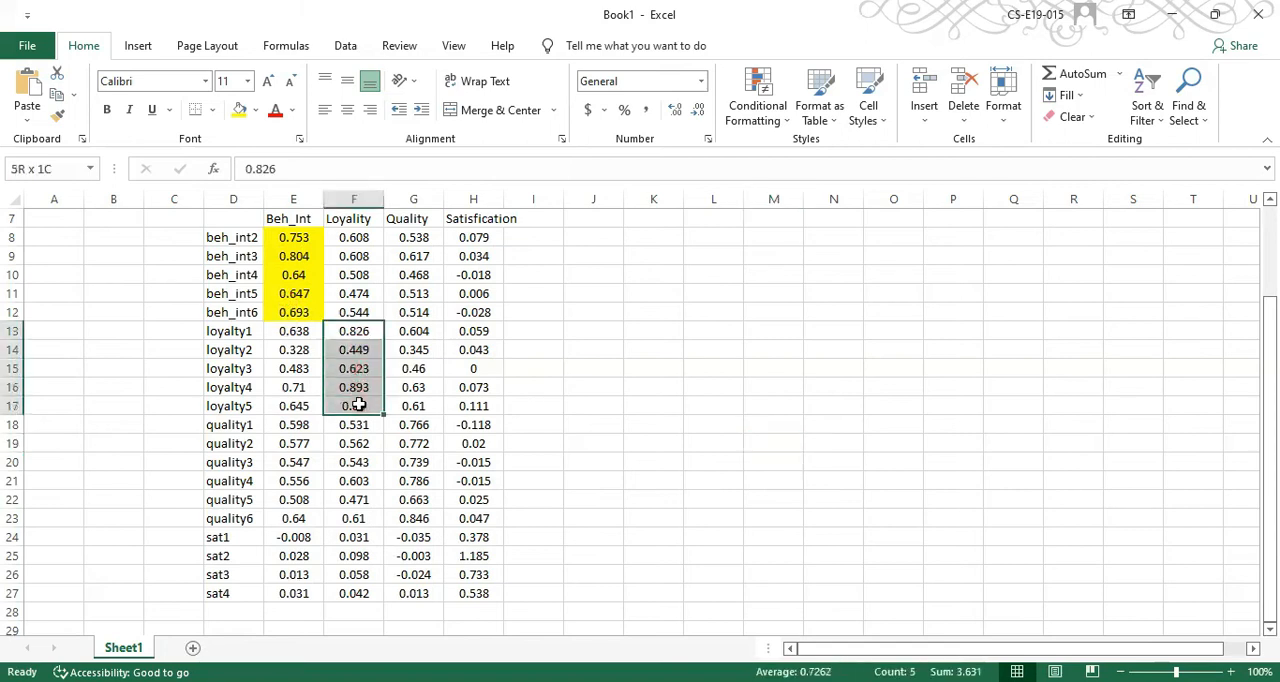
click(257, 115)
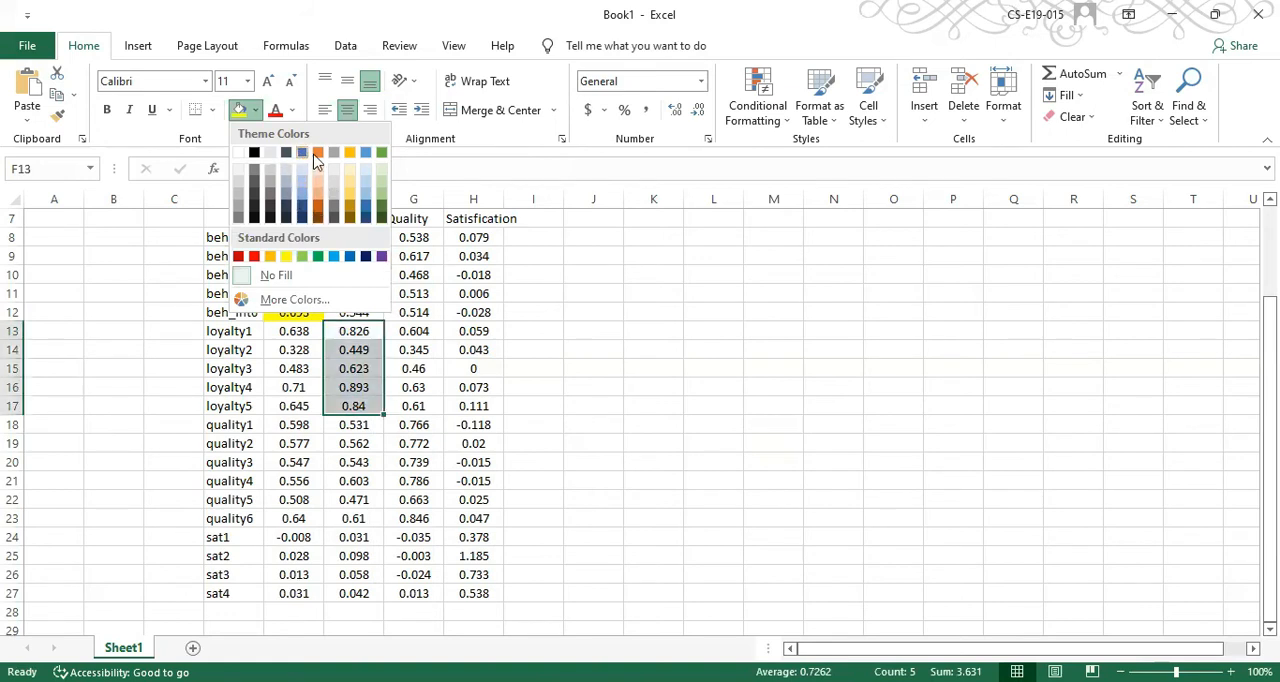
click(318, 152)
click(572, 342)
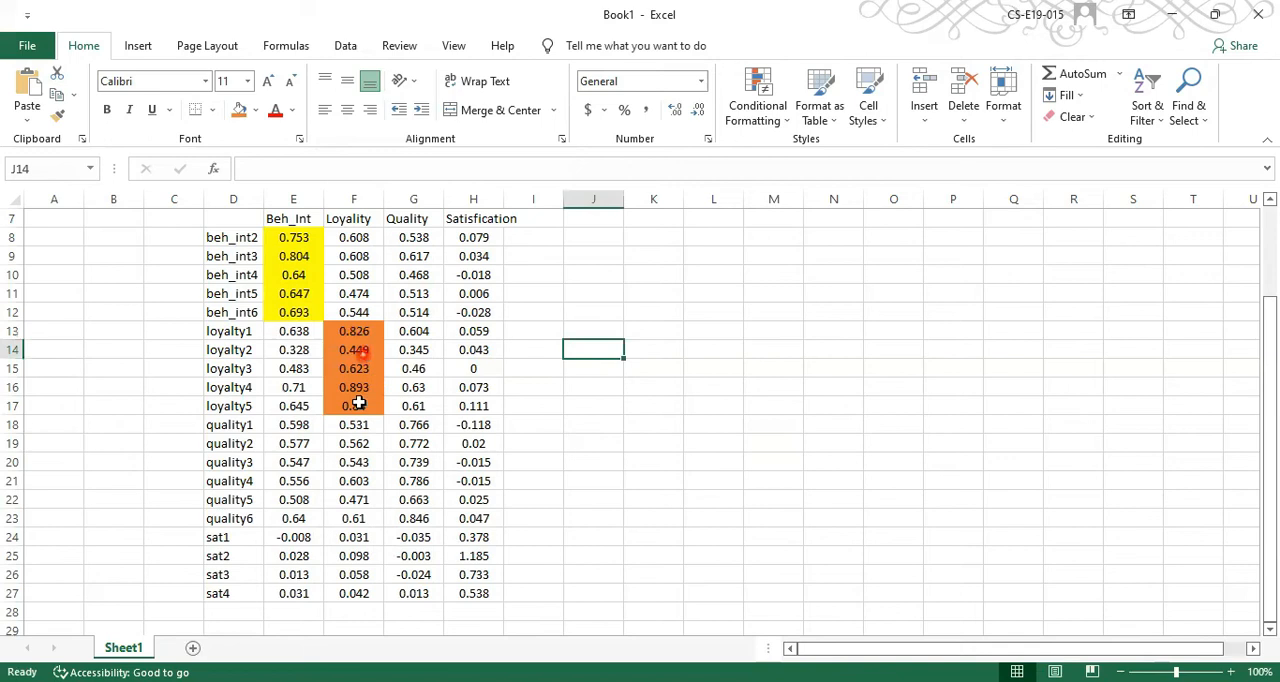
Fill the quality loadings (G18:G23) green and the sat loadings (H24:H27) black with white text
click(416, 427)
drag(420, 484, 418, 518)
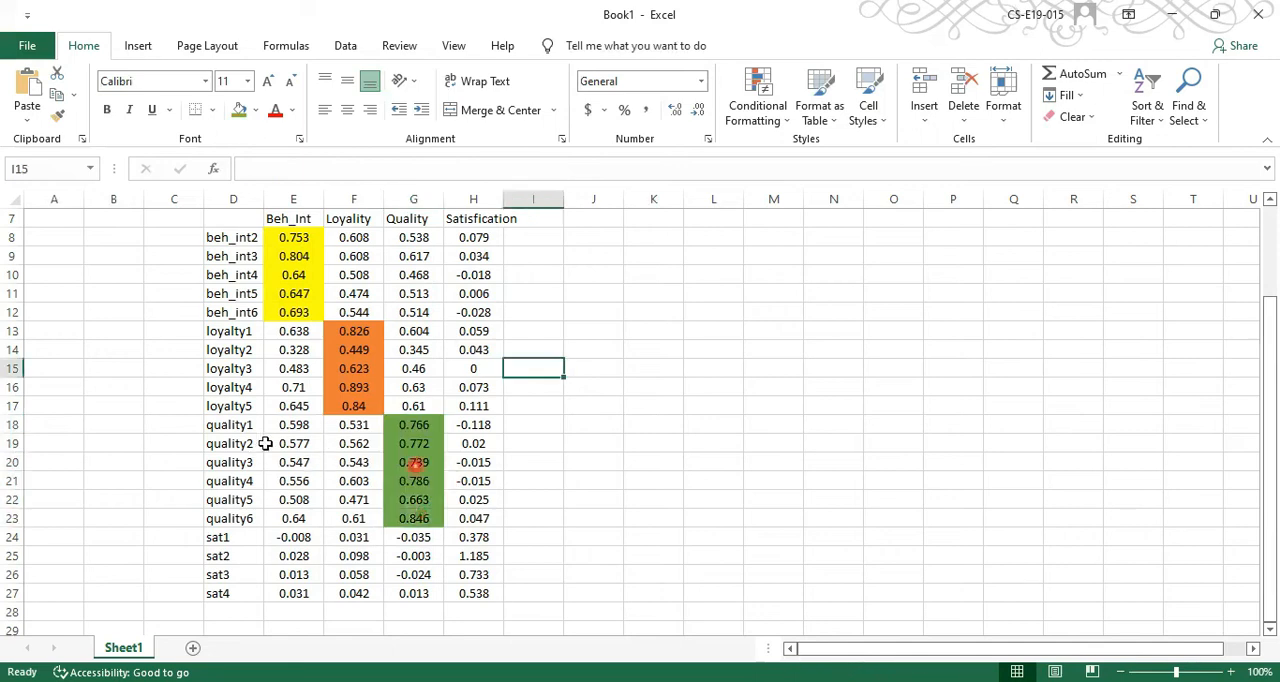
click(467, 538)
key(shift+Down)
key(shift+Down)
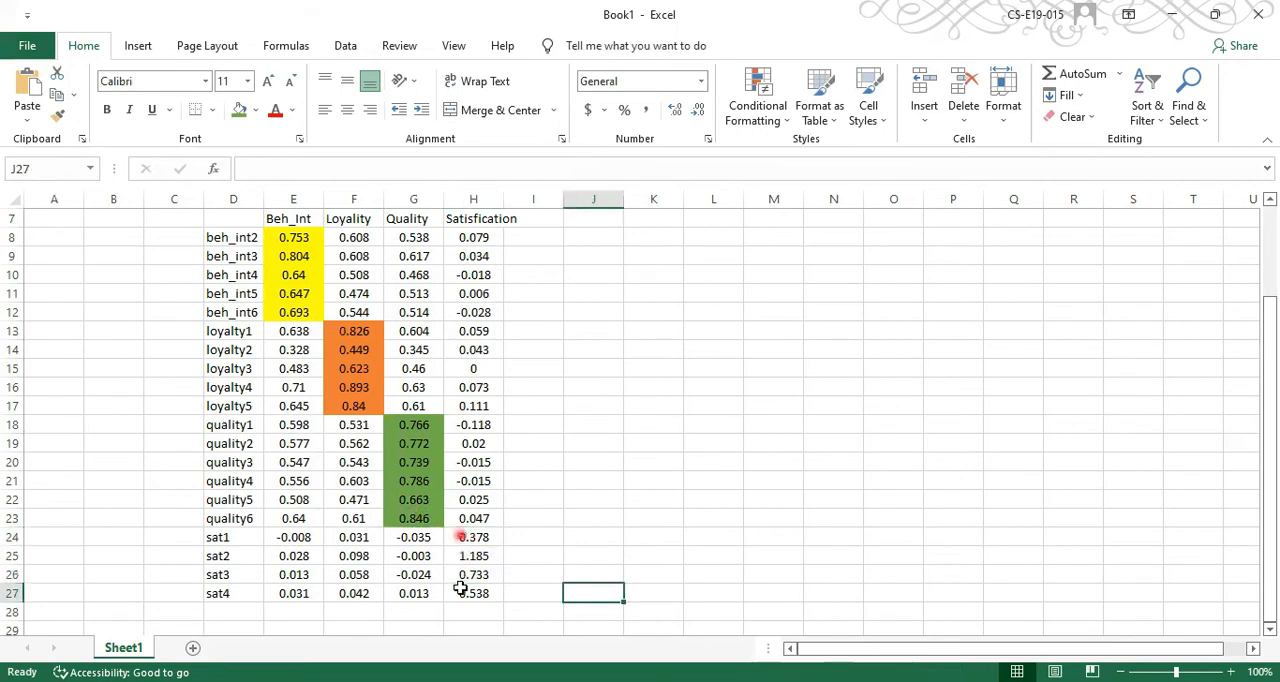
drag(467, 538, 460, 589)
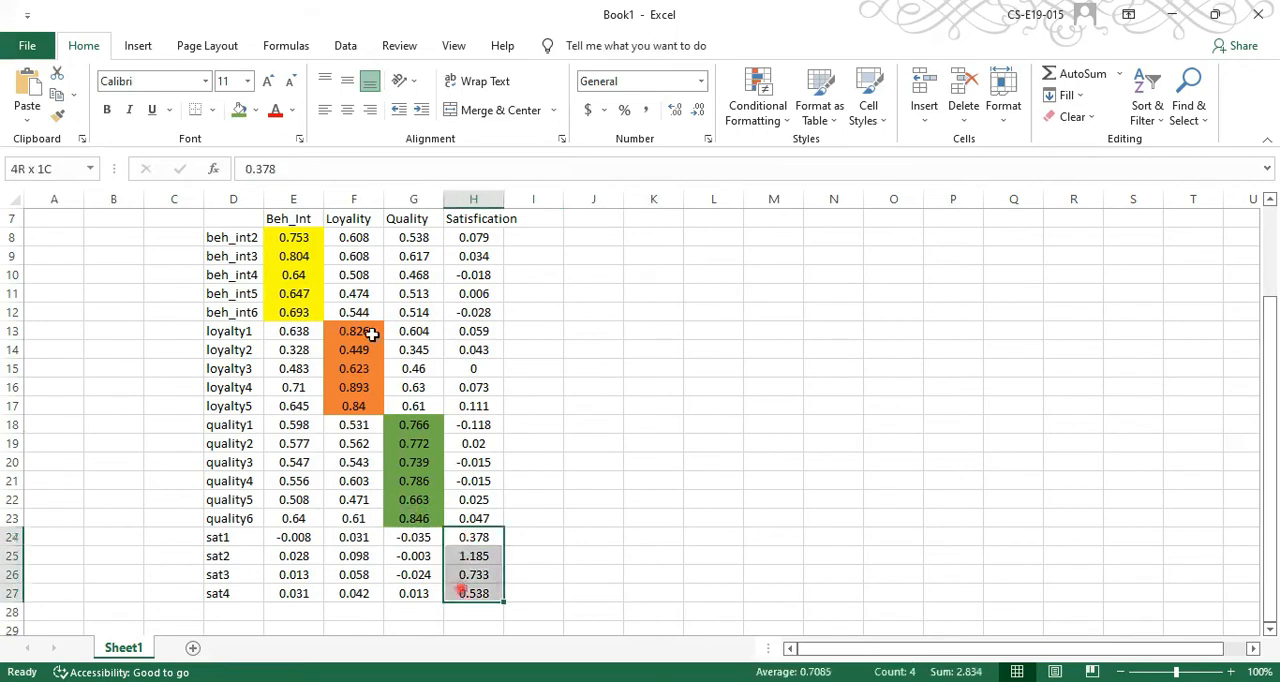
click(256, 113)
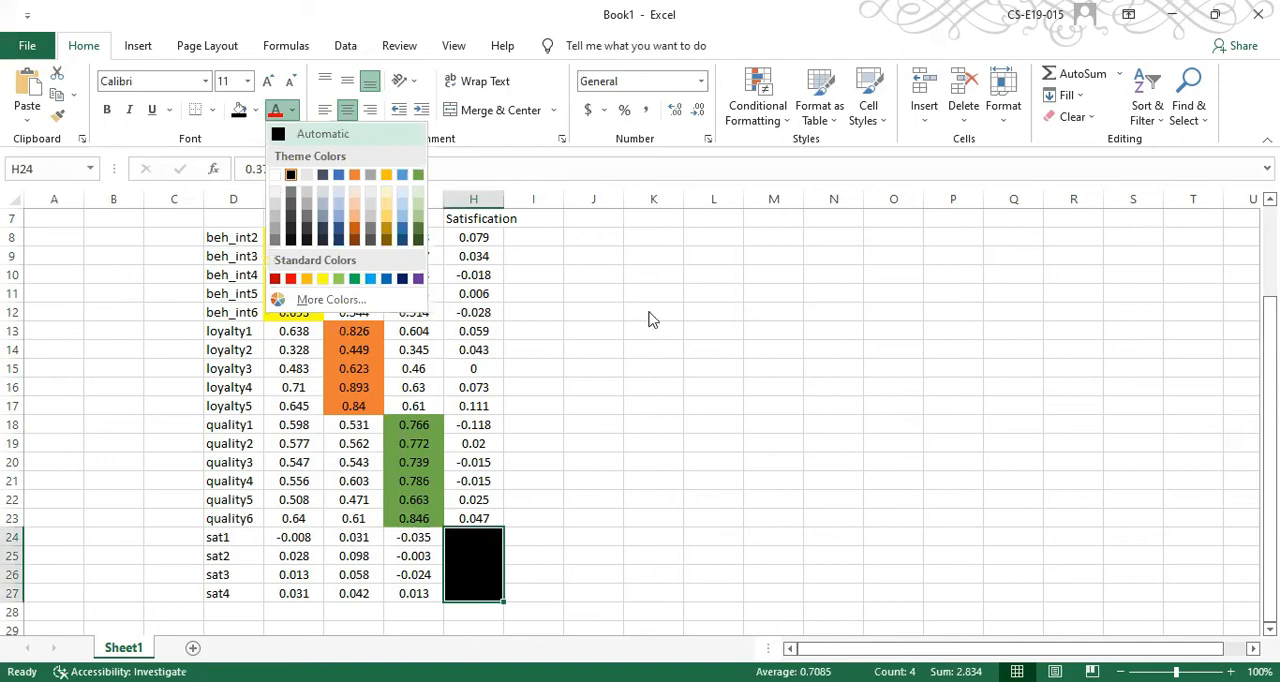
click(956, 416)
click(604, 488)
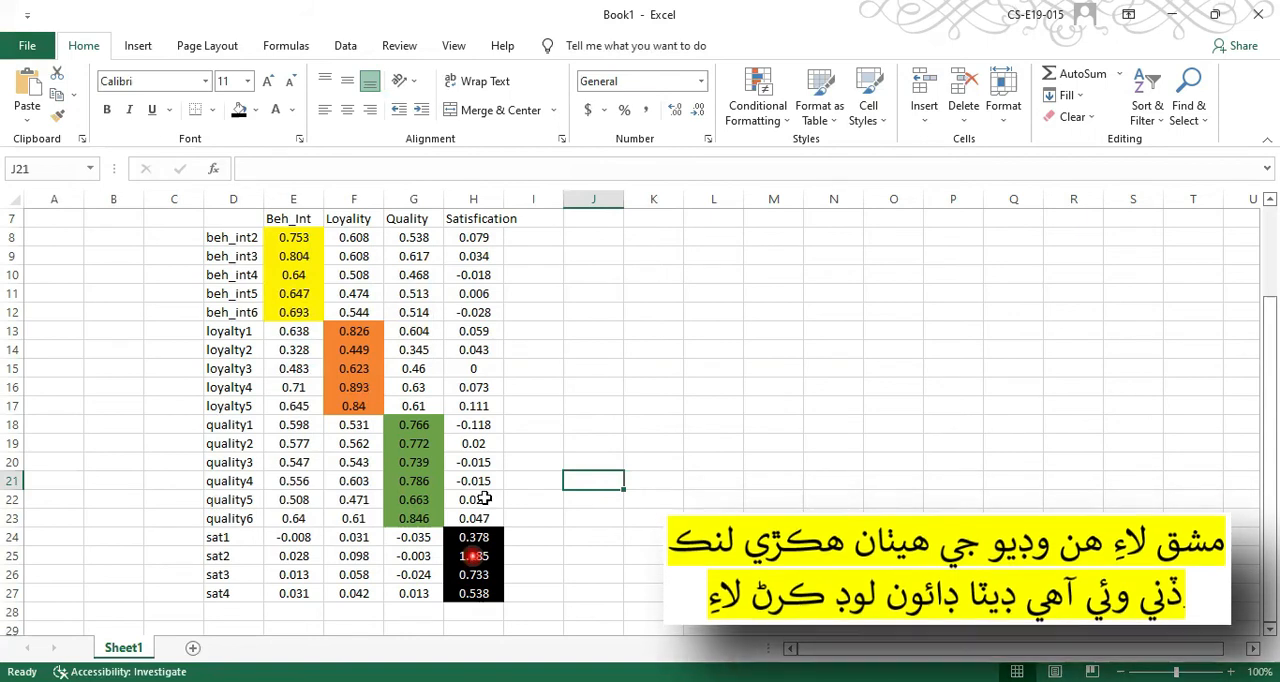
Set the font colour of the loyalty1 loading under Loyality (F13) to white
click(293, 240)
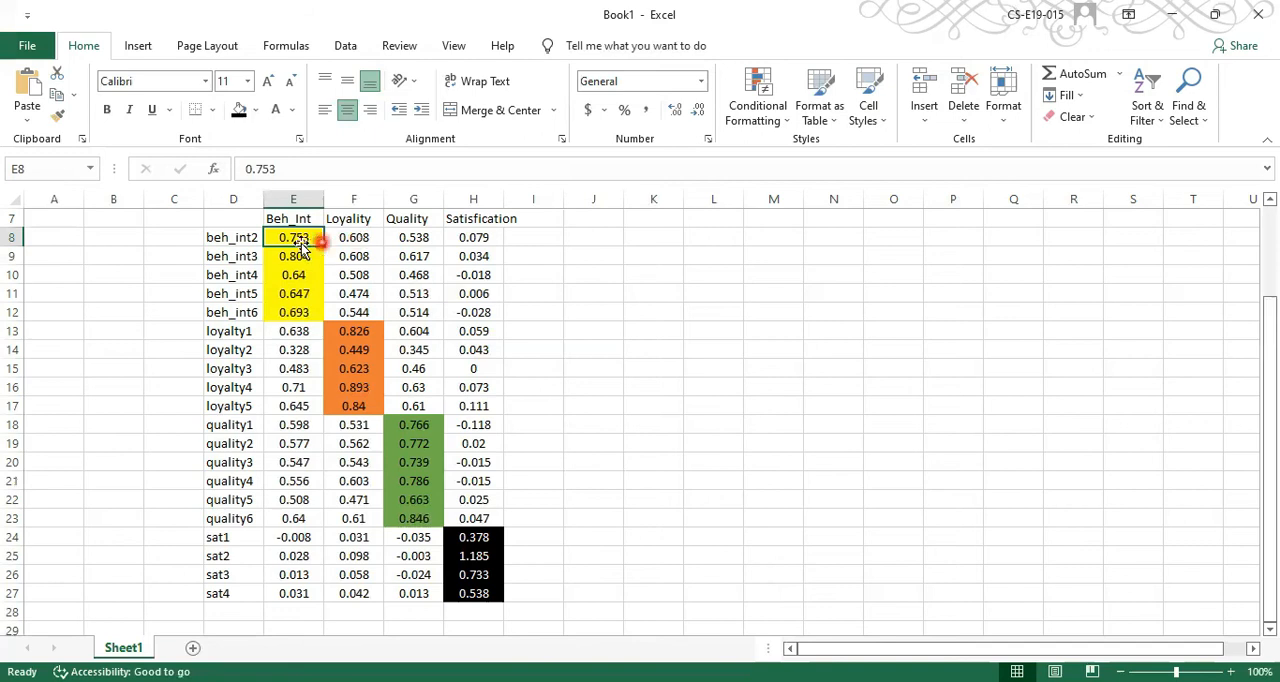
click(218, 240)
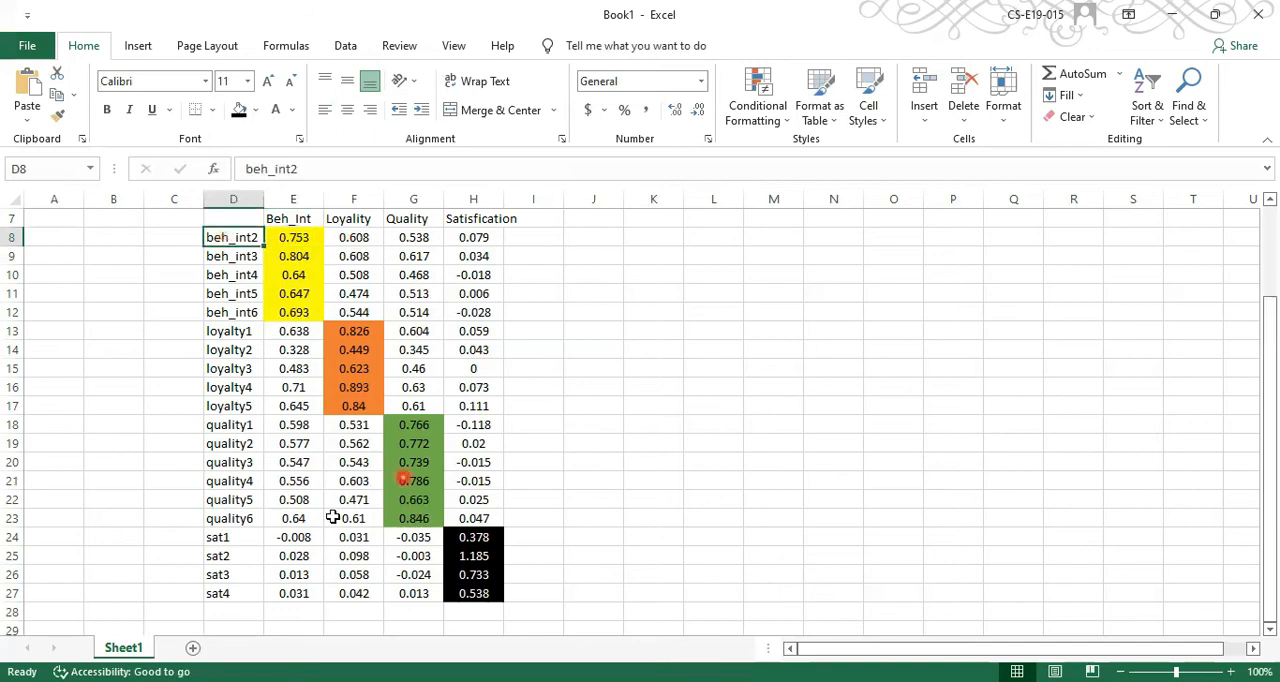
click(373, 335)
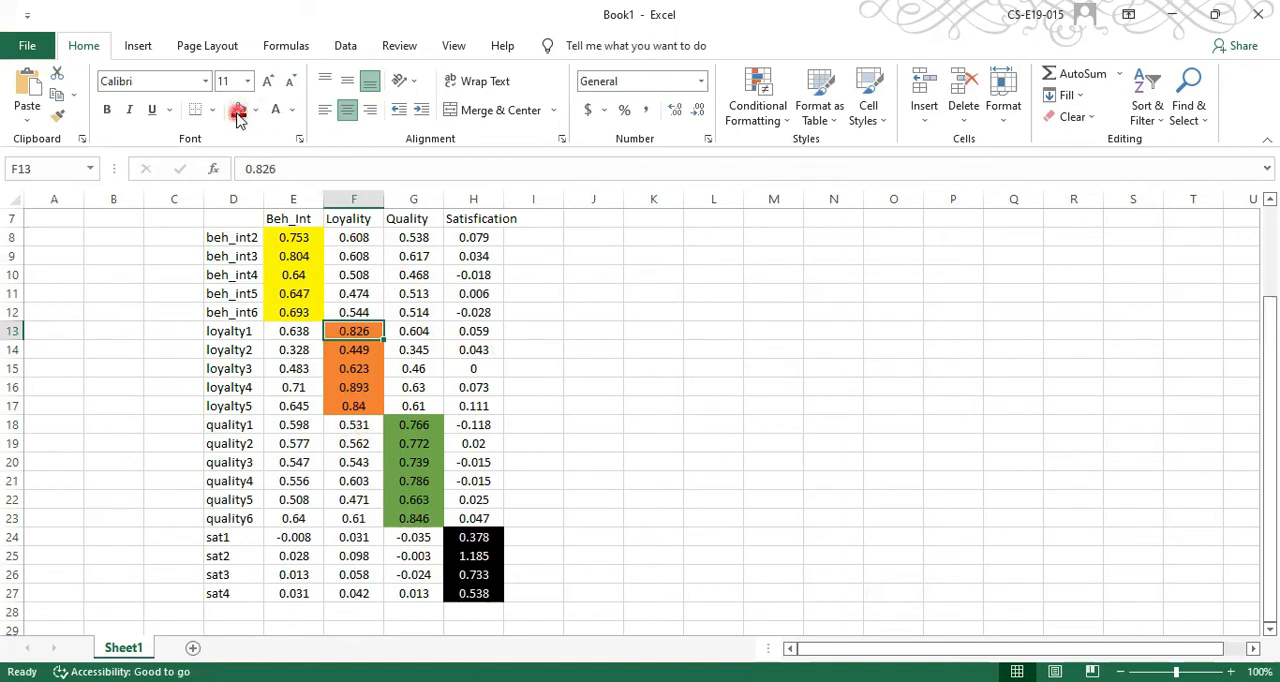
click(288, 114)
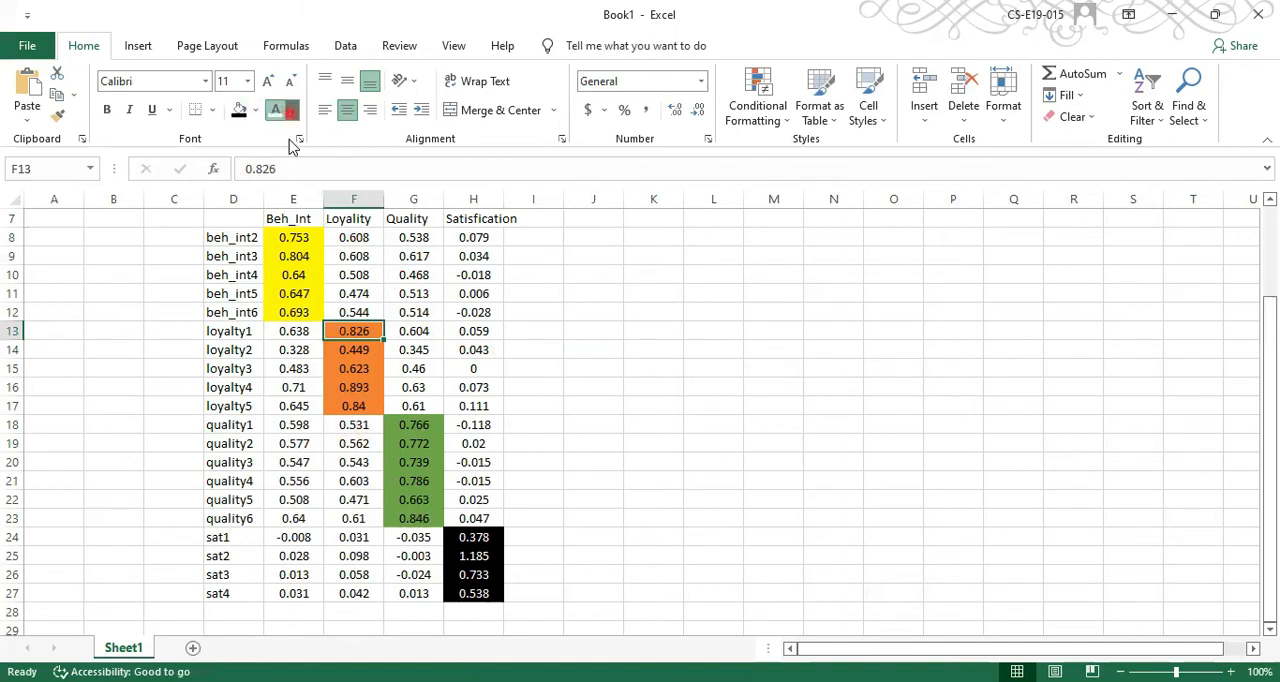
click(291, 110)
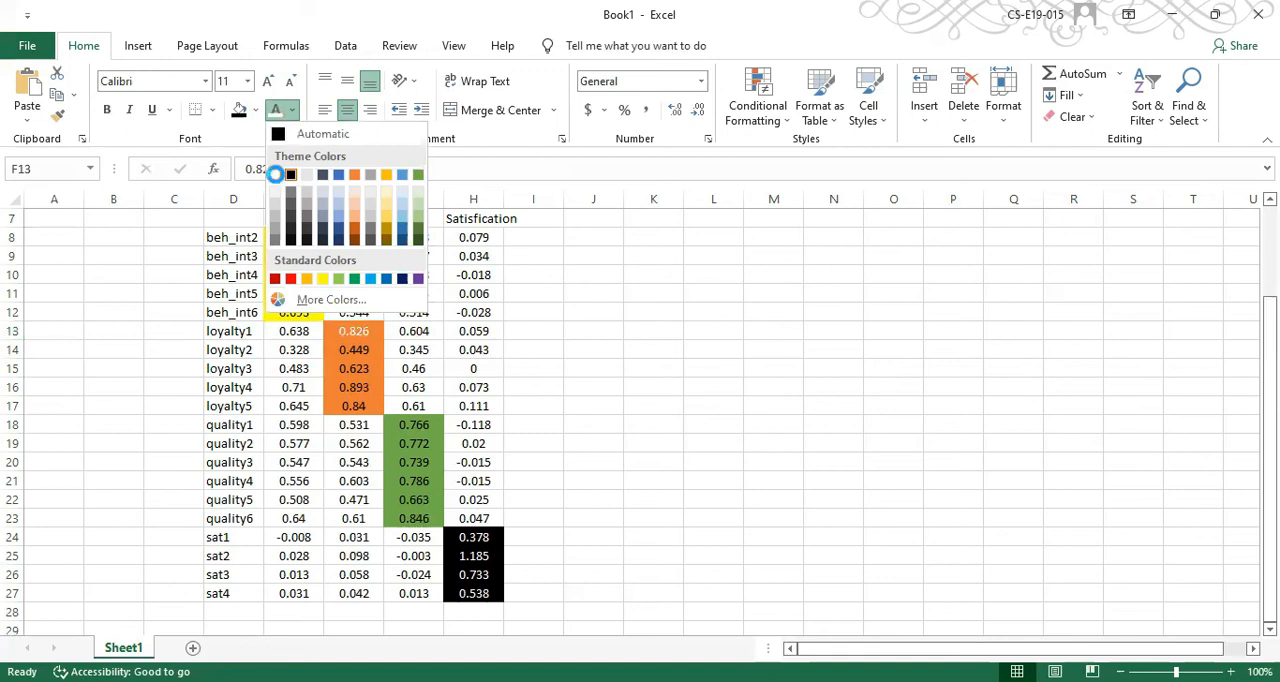
click(277, 176)
click(685, 331)
Hide the off-diagonal loadings in F8:H12 and G13:H17 by setting their font colour to white
drag(346, 240, 357, 312)
click(272, 110)
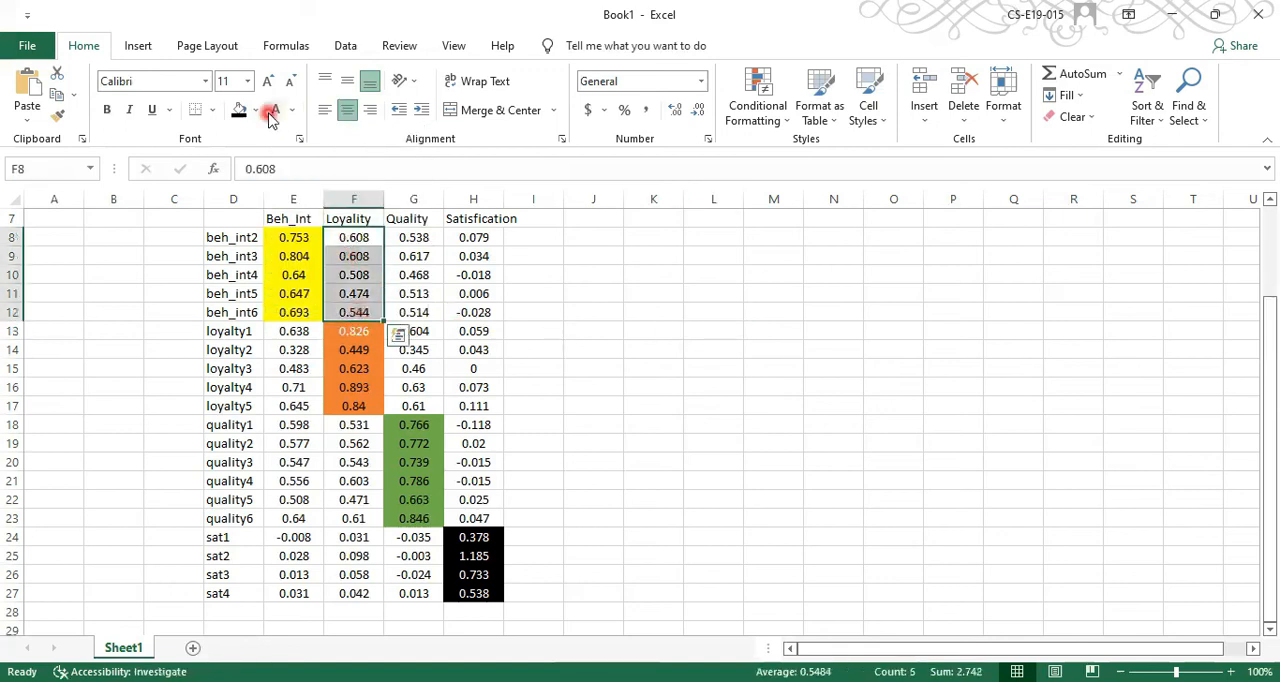
click(424, 244)
drag(428, 313, 482, 403)
click(276, 118)
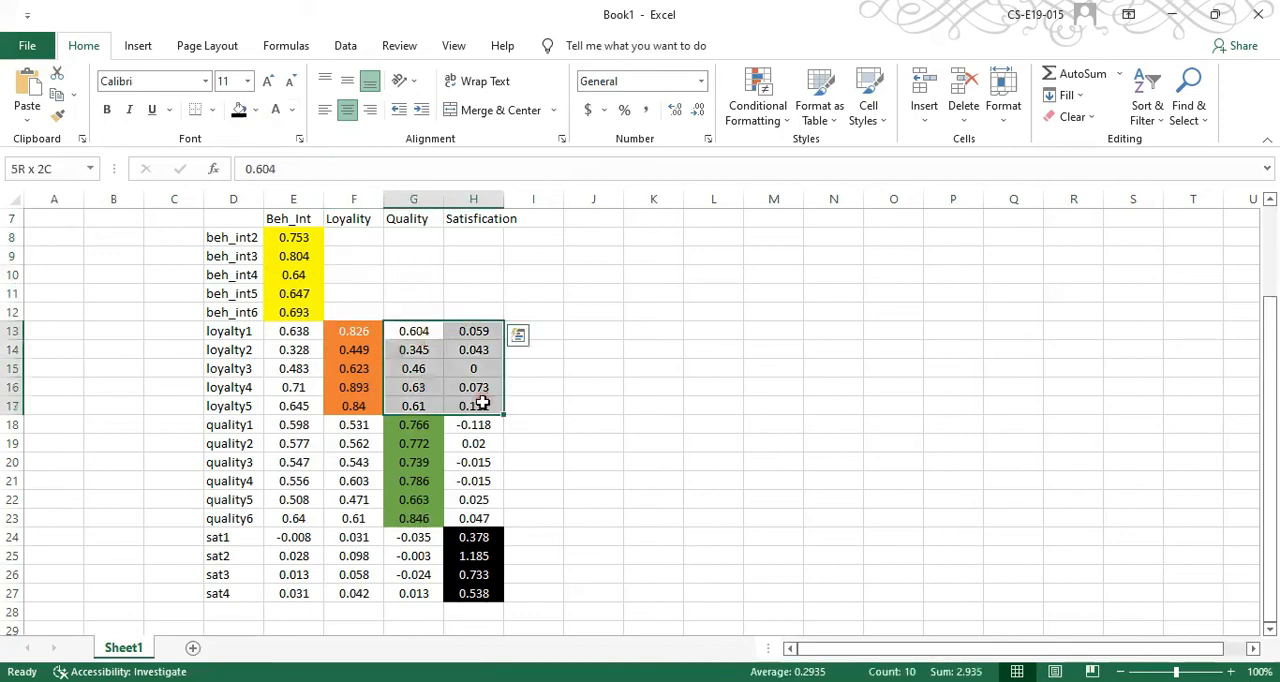
click(273, 112)
click(615, 389)
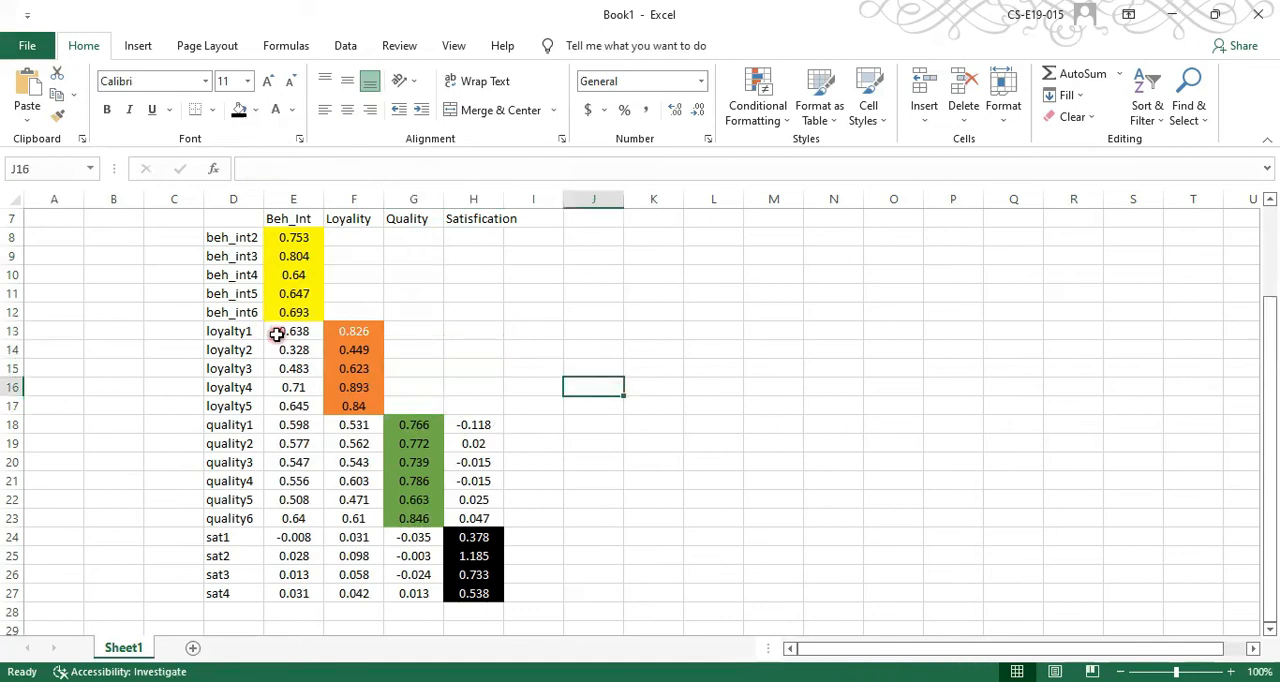
Apply the white font to the off-diagonal loadings under Beh_Int (E13:E27) and Loyality (F18:F27)
drag(277, 334, 304, 596)
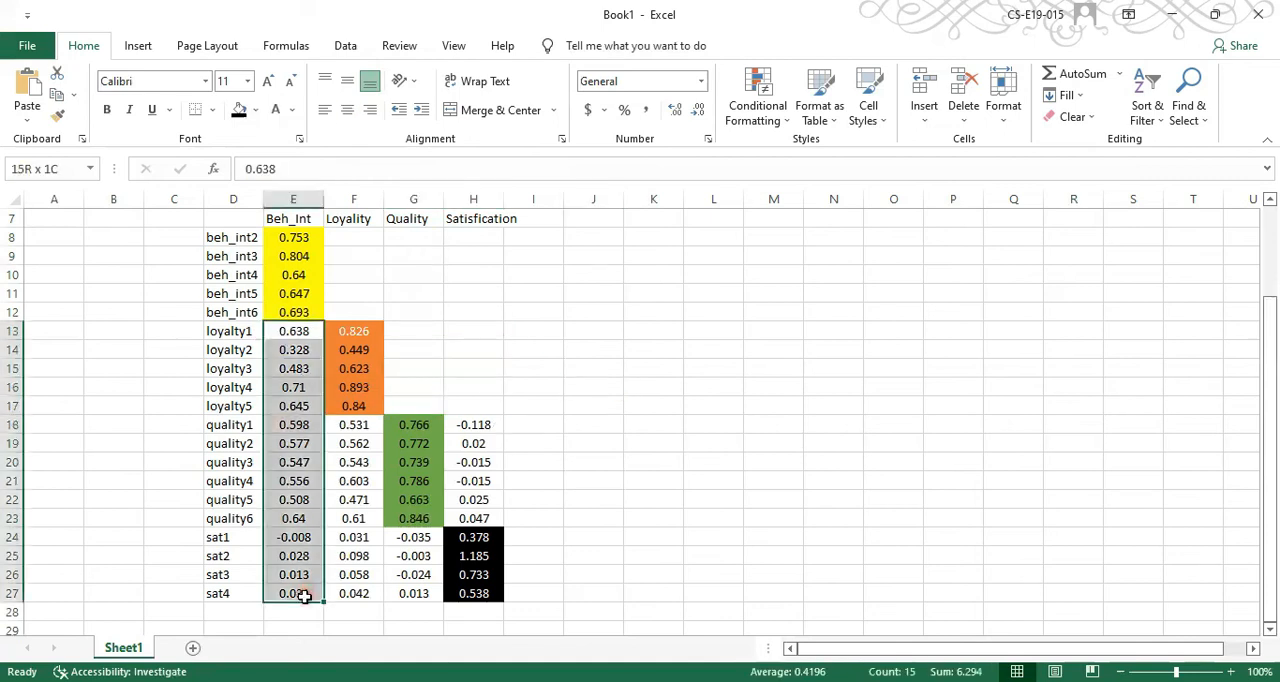
click(276, 110)
drag(337, 424, 349, 602)
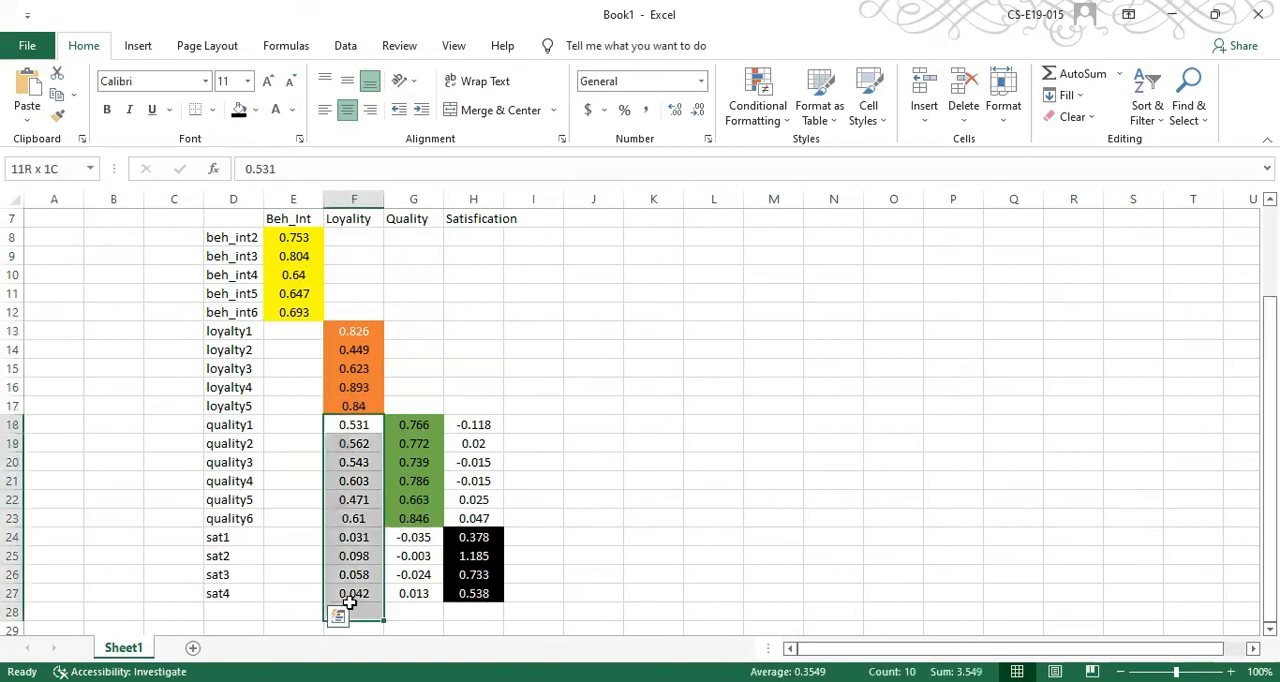
click(273, 110)
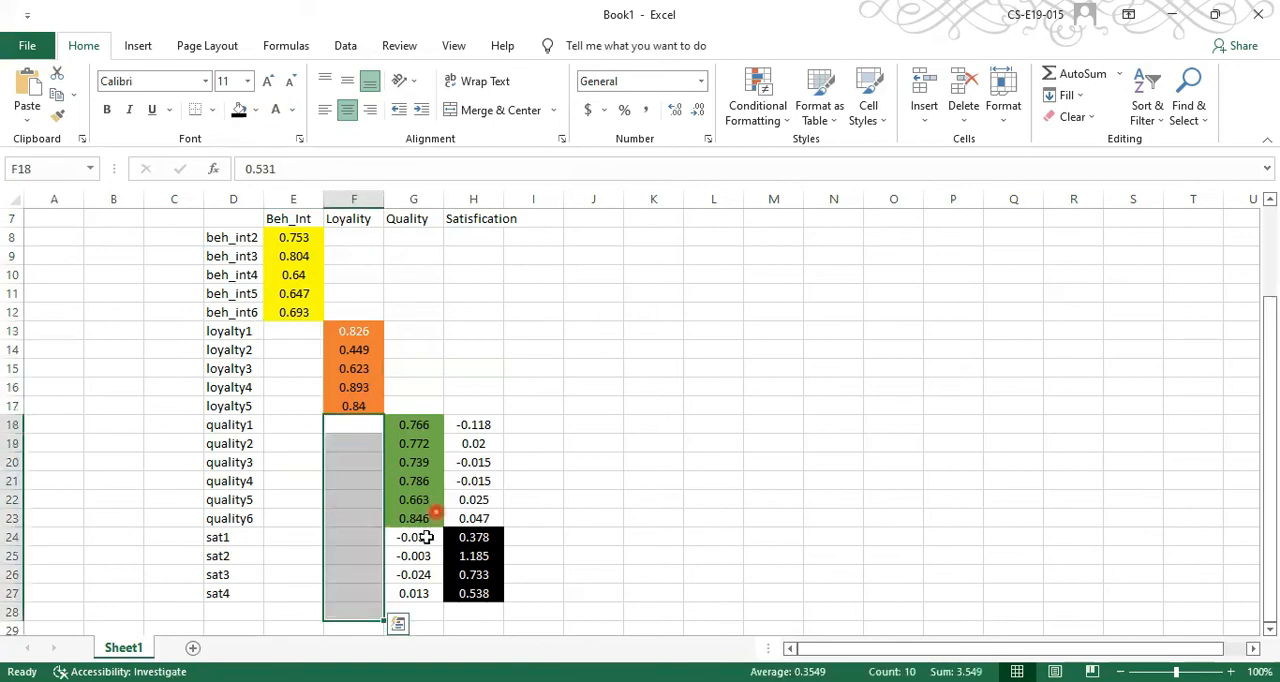
Whiten the font of the sat loadings under Quality (G24:G27) and the quality loadings under Satisfication (H18:H23)
drag(413, 540, 413, 608)
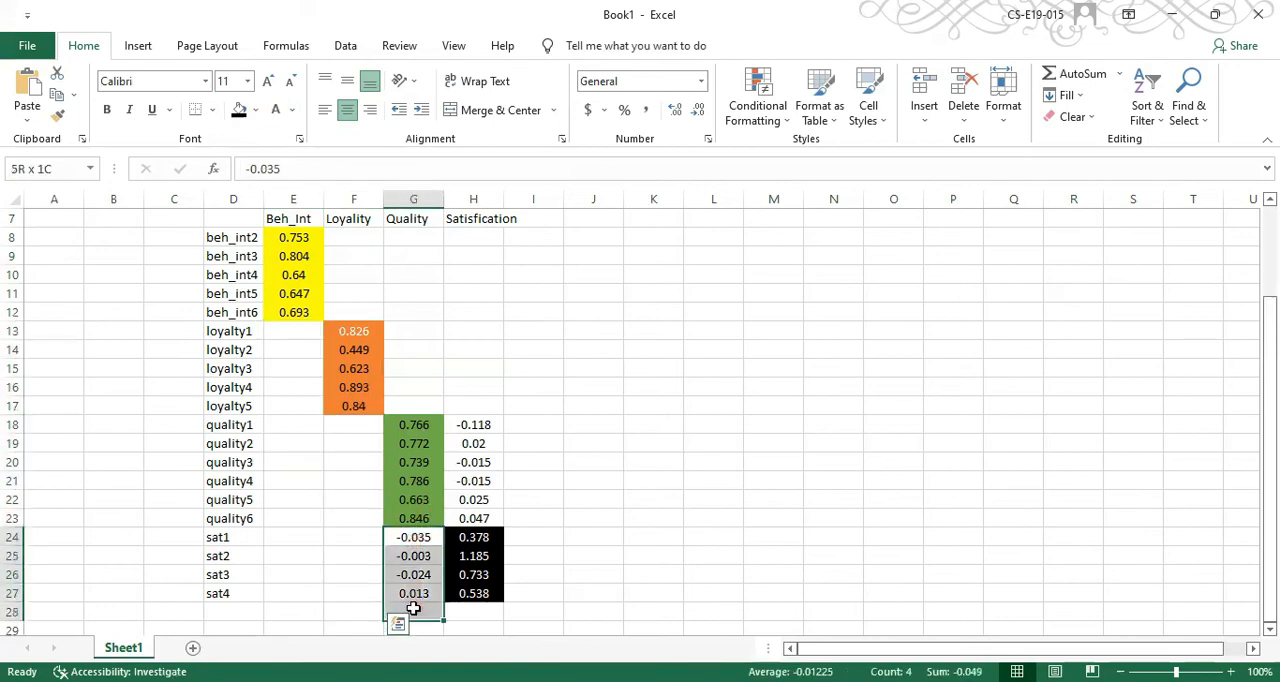
click(276, 110)
drag(470, 424, 474, 515)
click(276, 110)
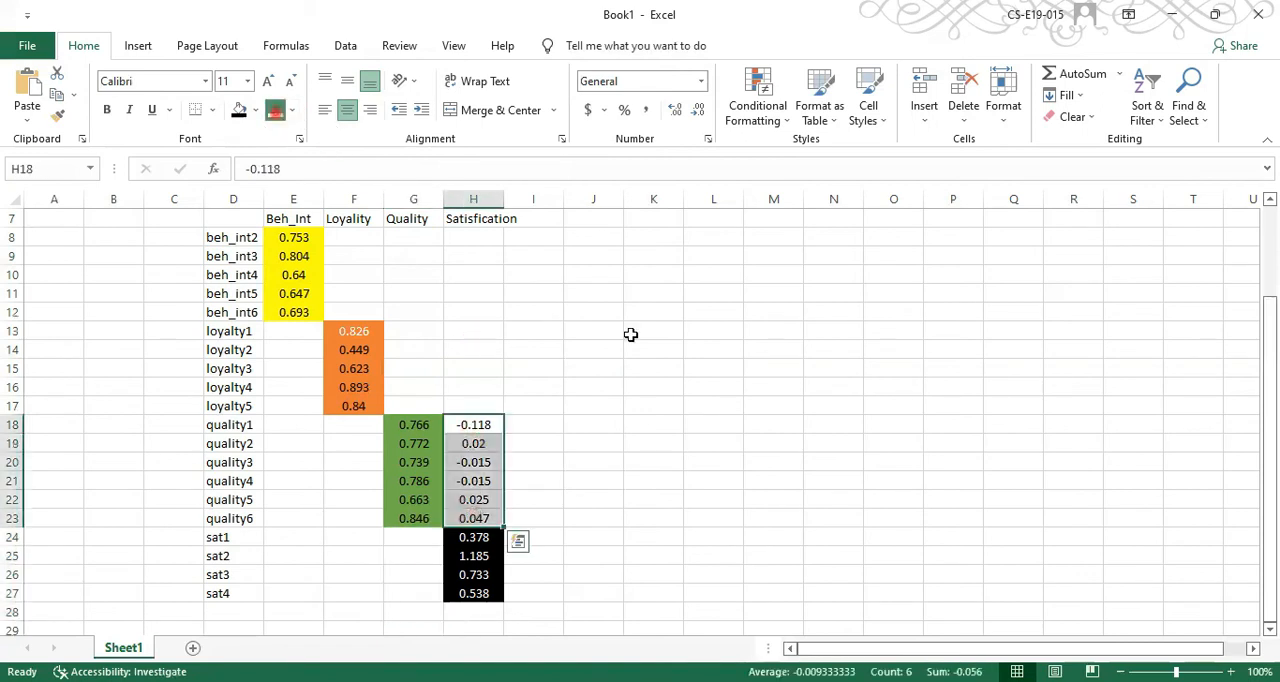
click(631, 335)
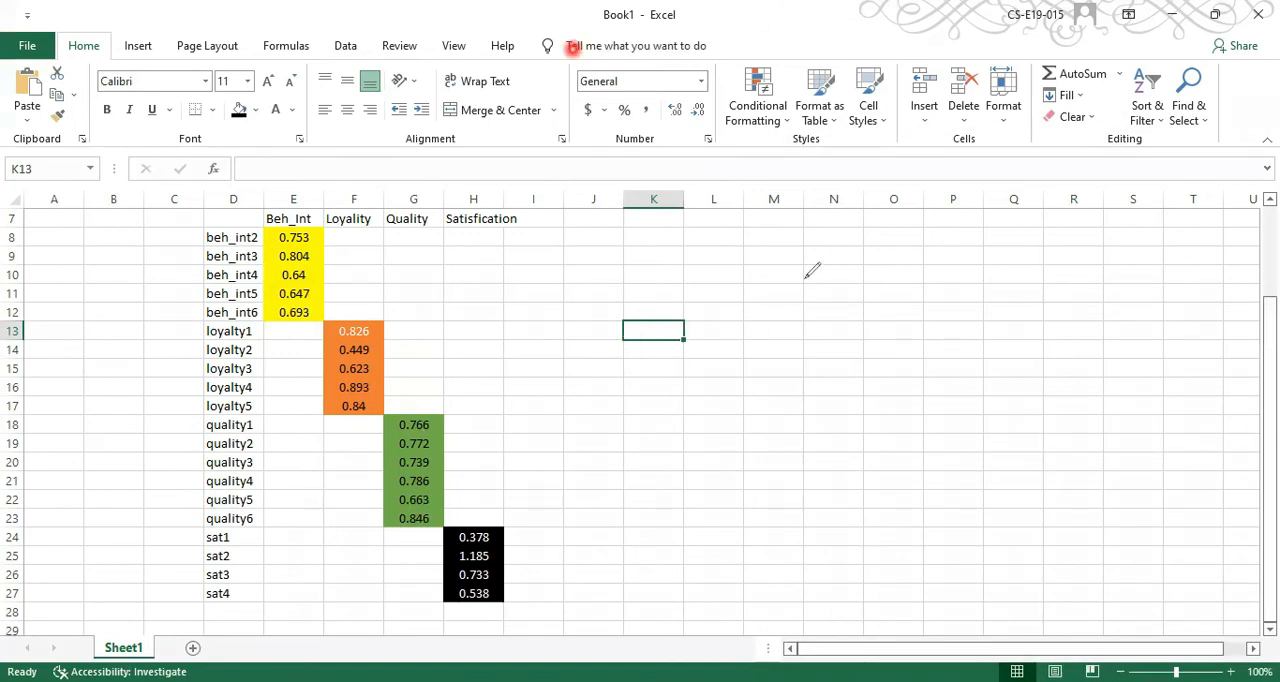
Switch to SmartPLS and examine the SRMR and NFI values in the Model_Fit summary of the PLSc results
key(alt+Tab)
click(370, 645)
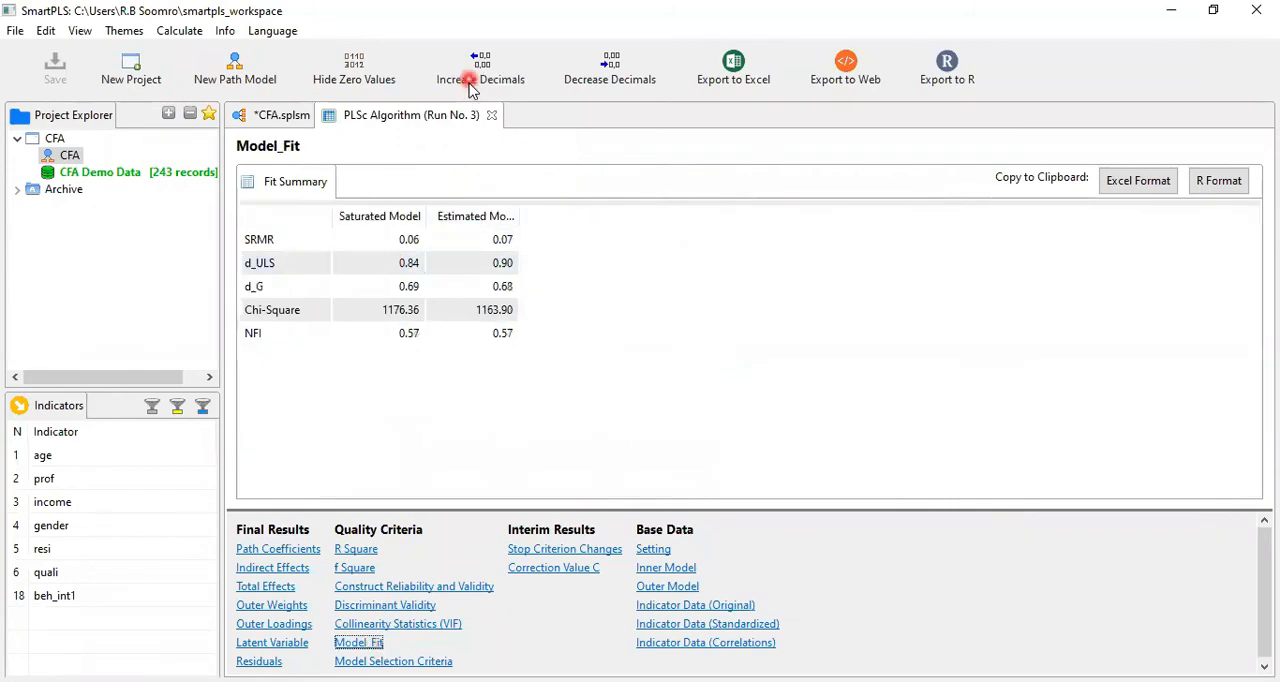
drag(235, 222, 528, 252)
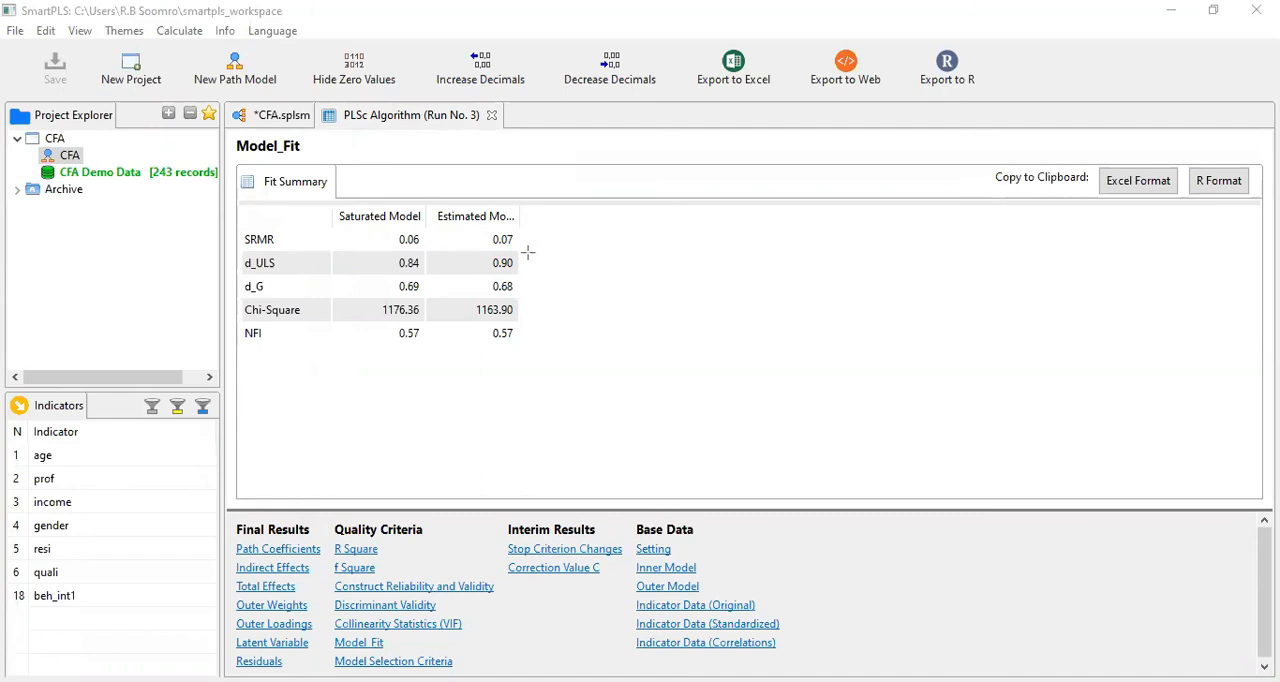
drag(228, 326, 518, 346)
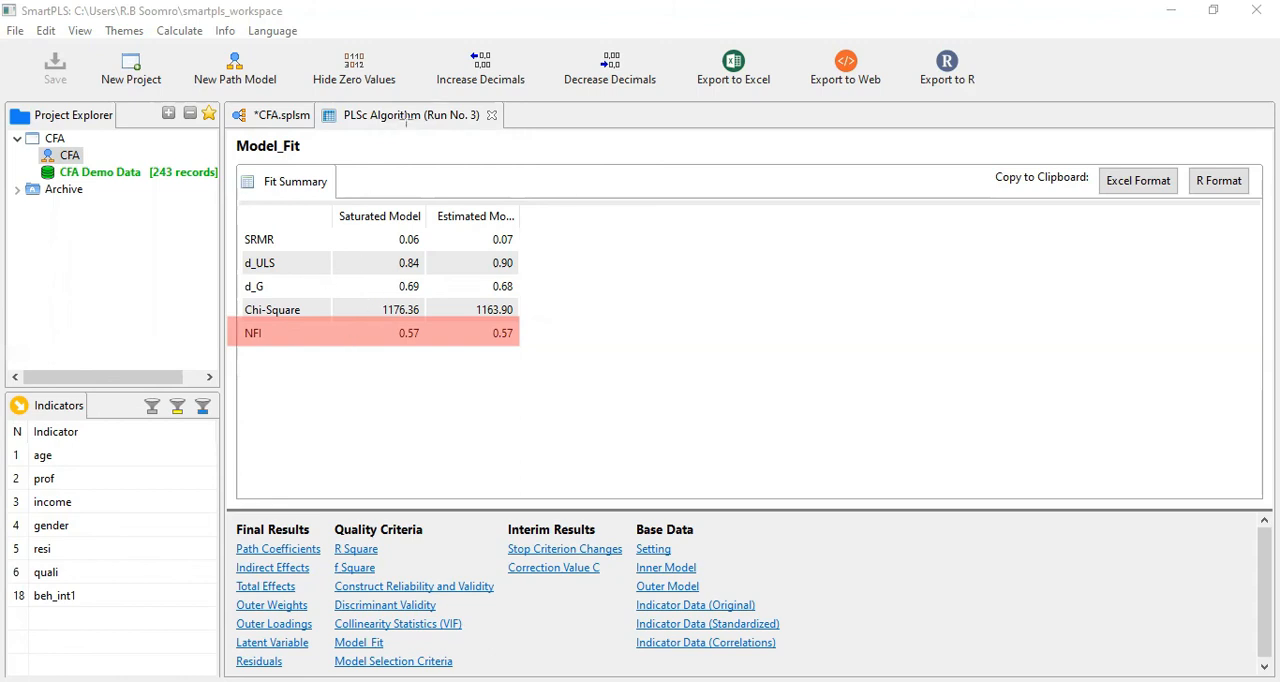
click(563, 183)
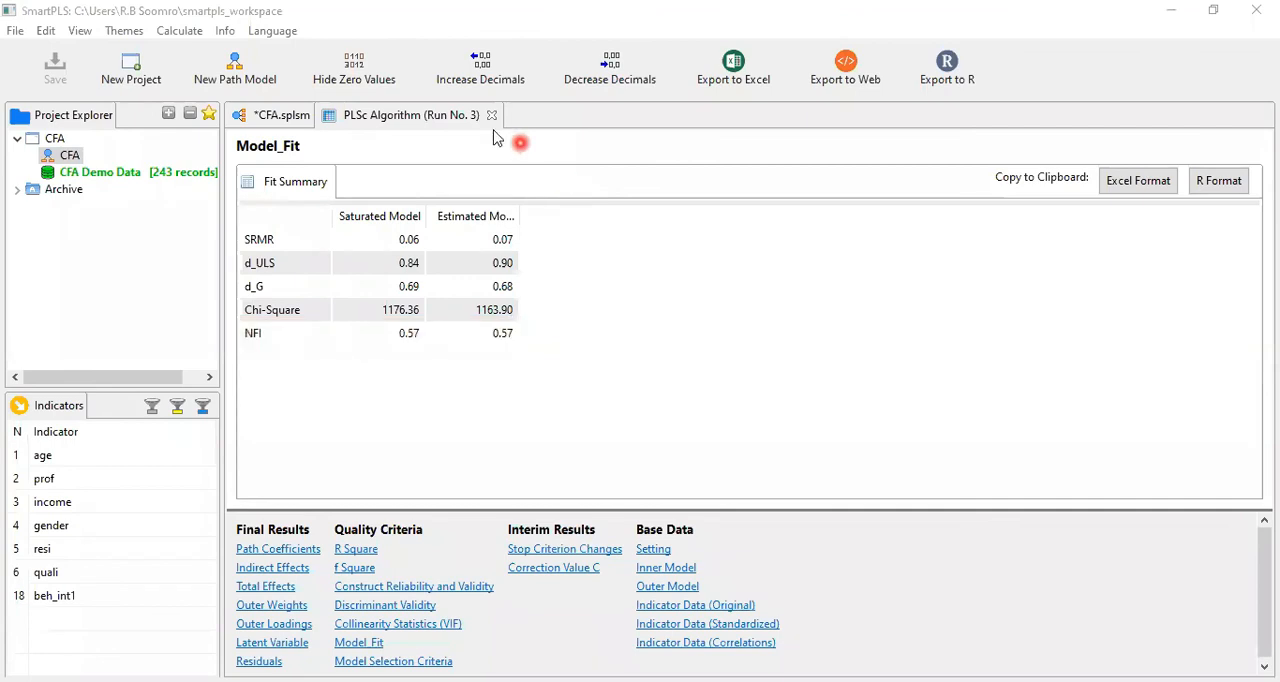
Delete the loyalty2 indicator from the Loyality construct in the CFA path model
click(287, 115)
click(288, 117)
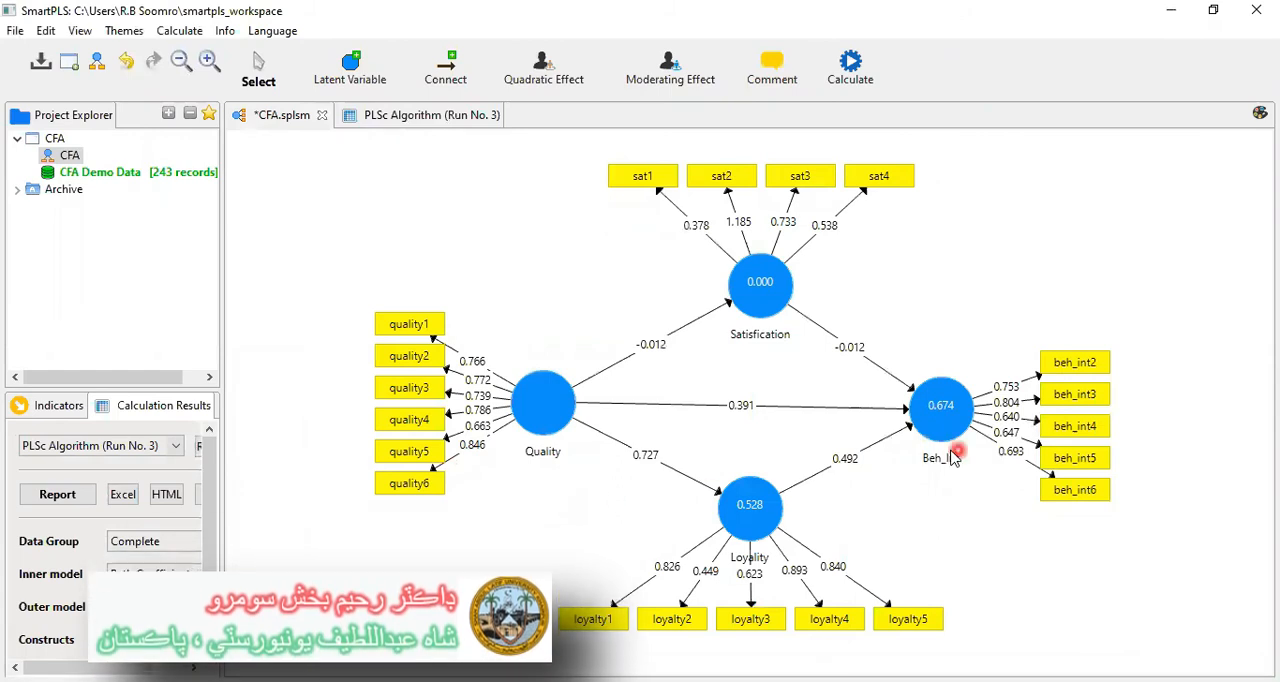
click(683, 628)
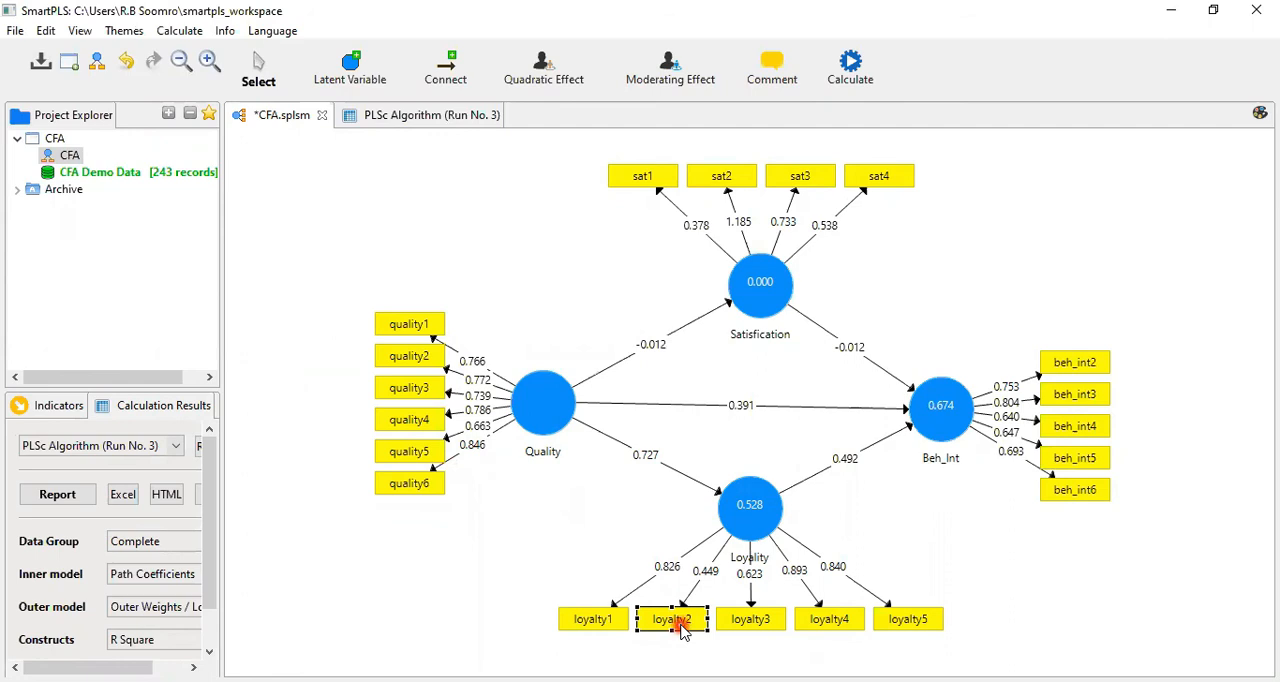
key(Delete)
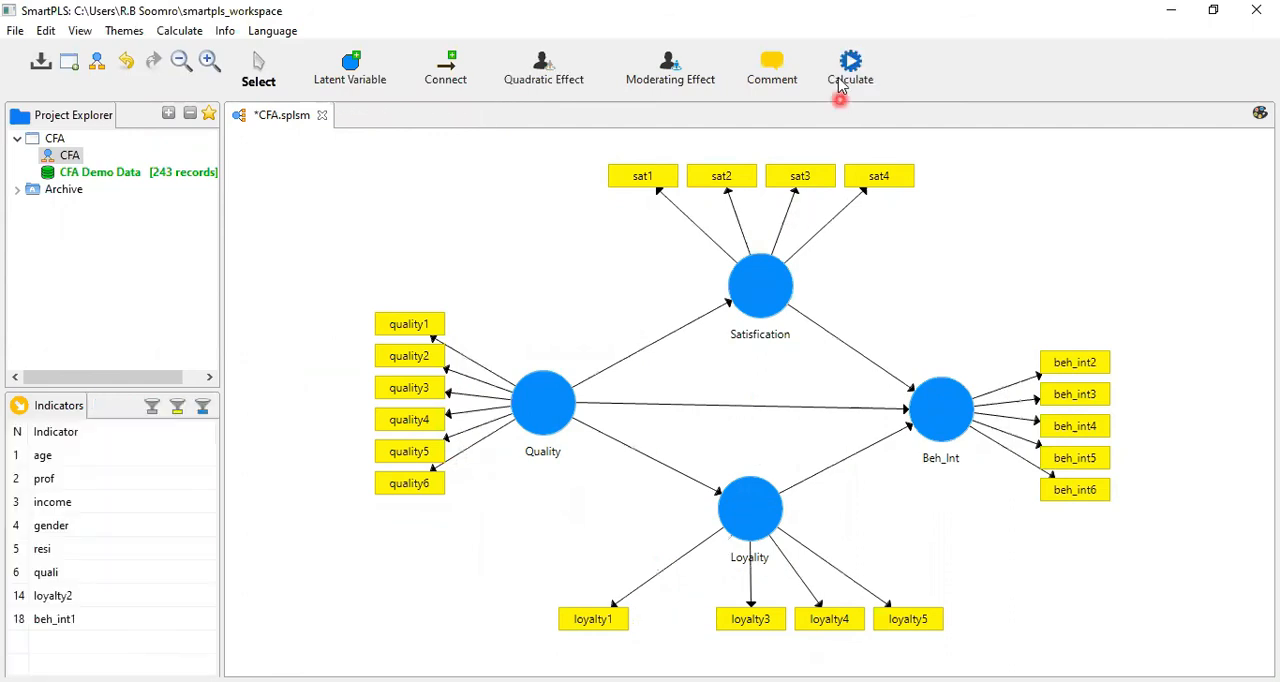
Recalculate the model with the consistent PLS algorithm and open its Model_Fit summary
click(840, 86)
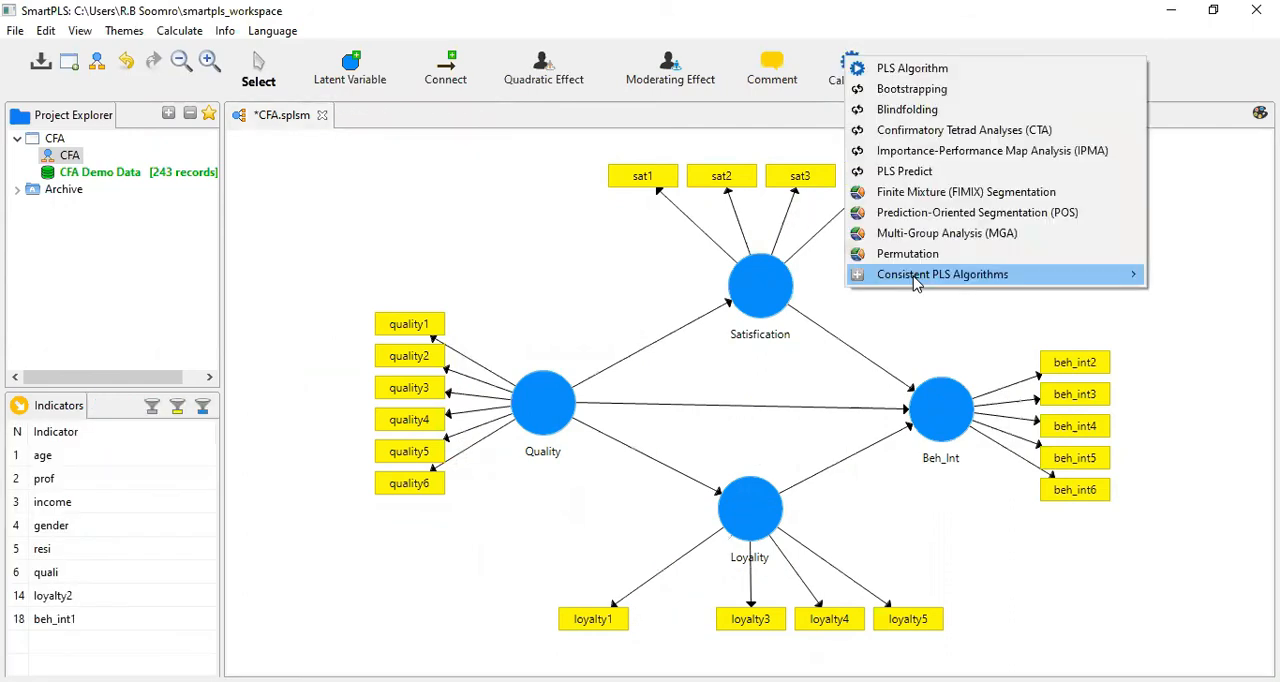
mouse_move(914, 283)
click(789, 277)
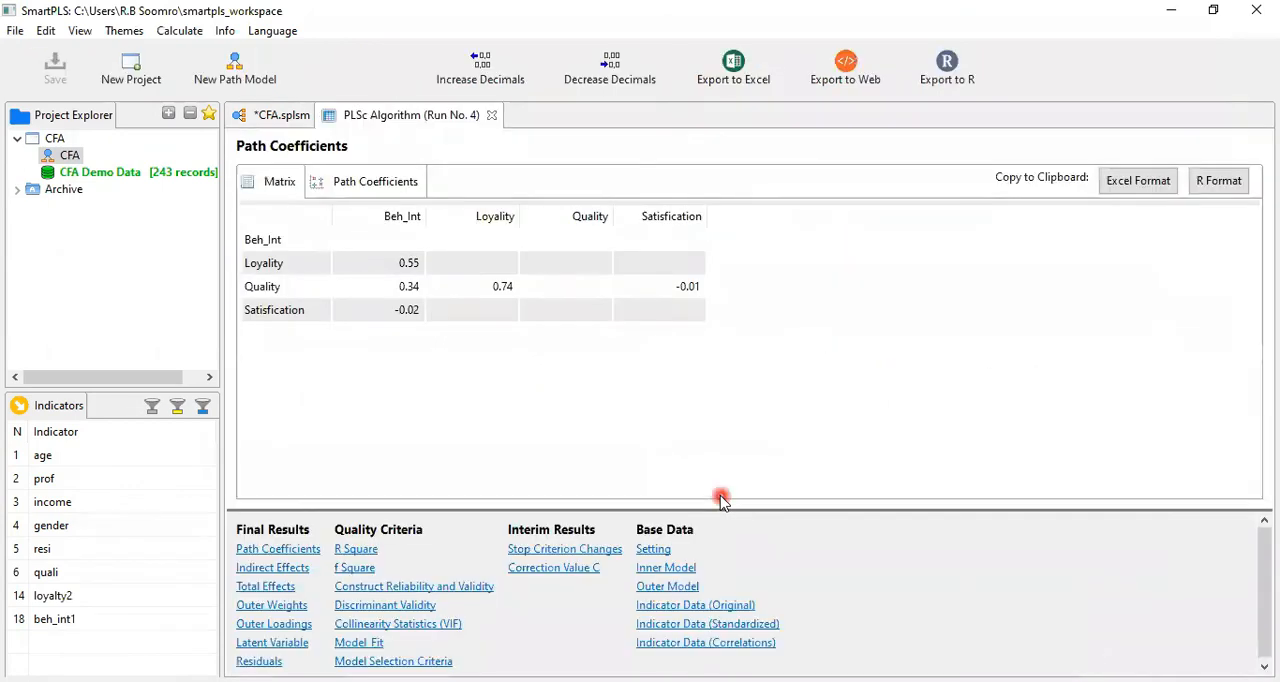
click(360, 645)
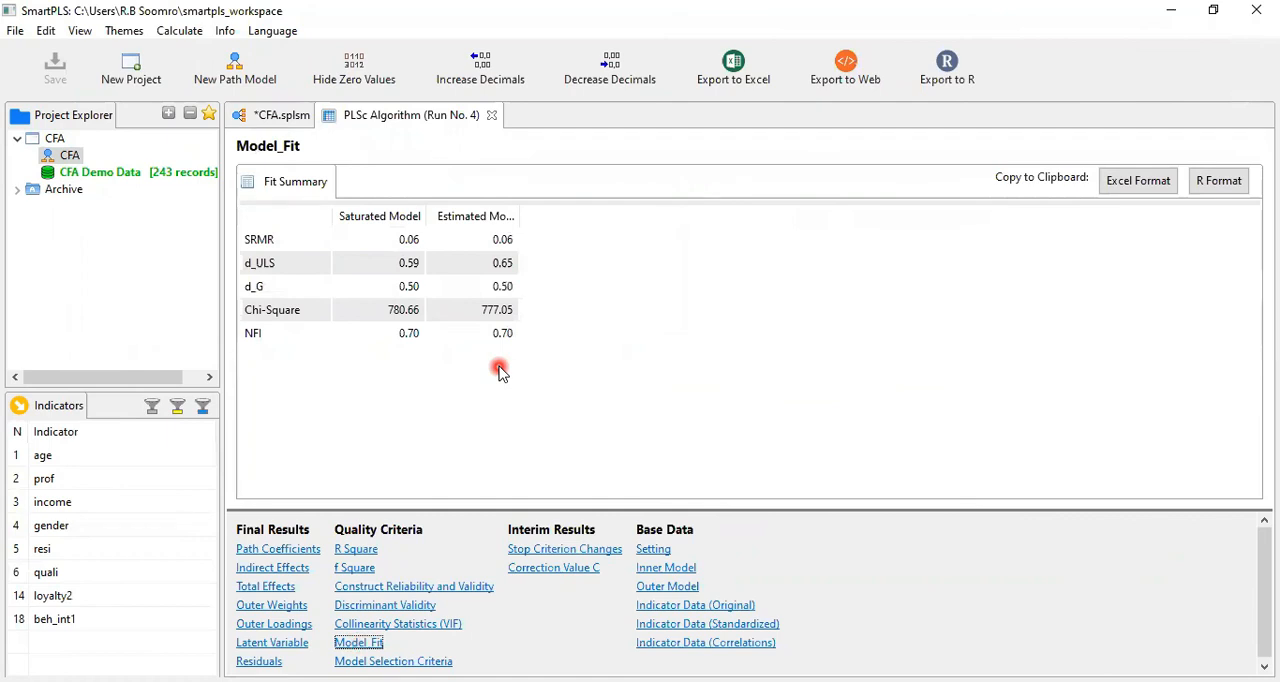
Return to the CFA path model and delete the sat1 indicator from the Satisfication construct
click(257, 117)
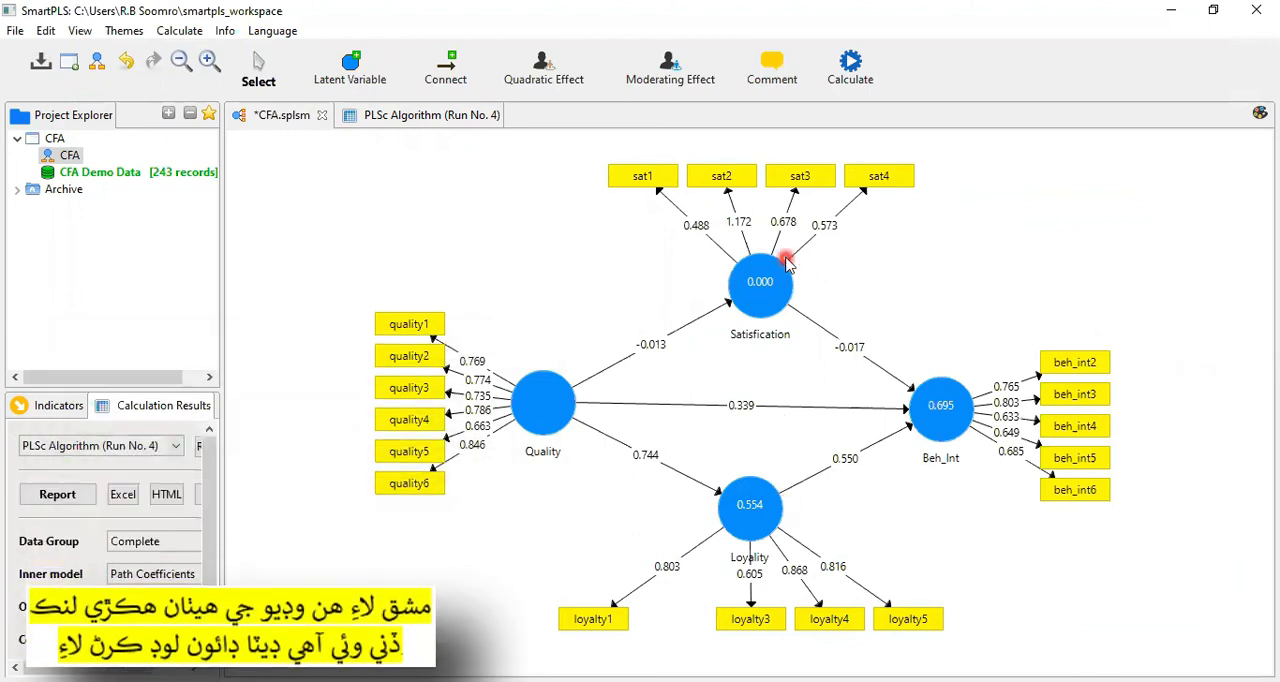
mouse_move(787, 262)
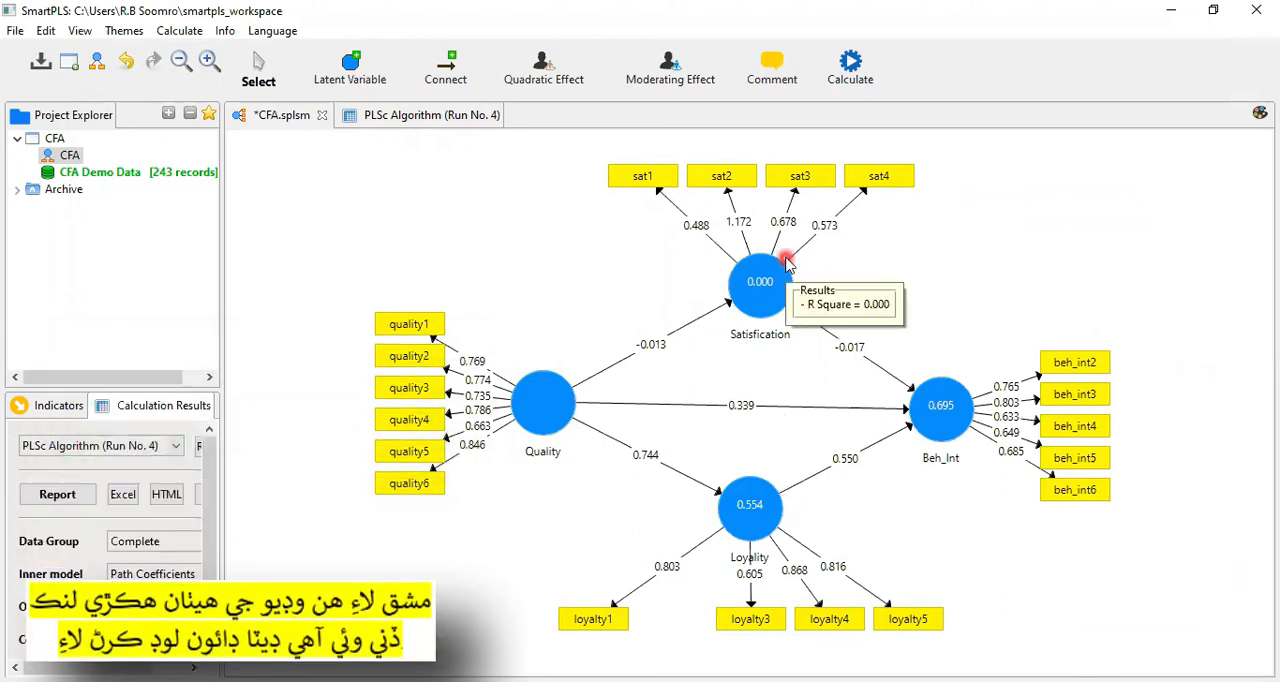
click(638, 178)
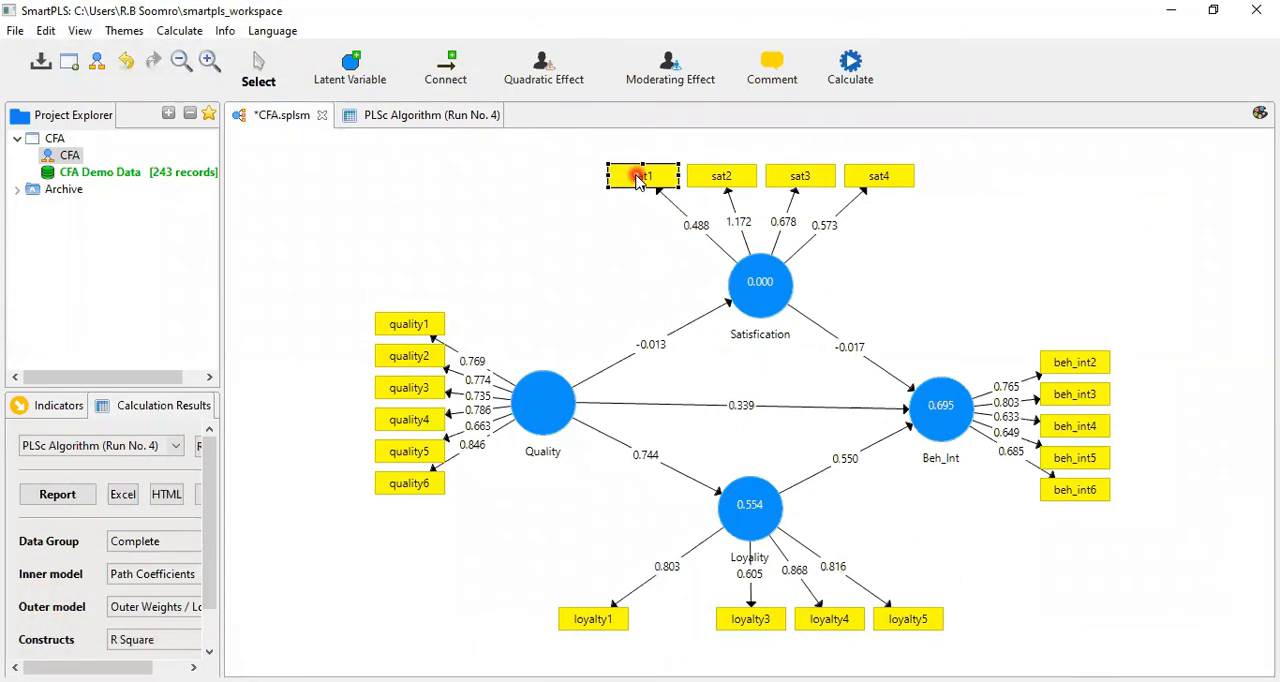
key(Delete)
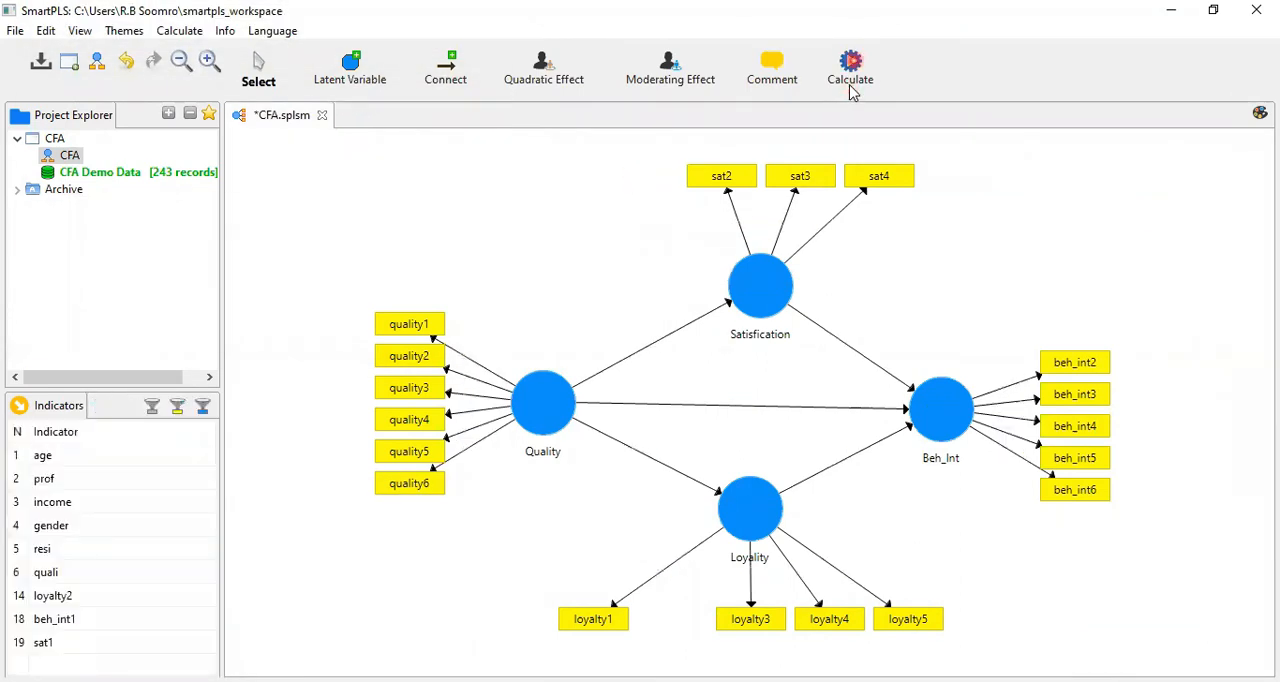
Run the consistent PLS algorithm on the model without sat1 and check the new Model_Fit values
click(851, 92)
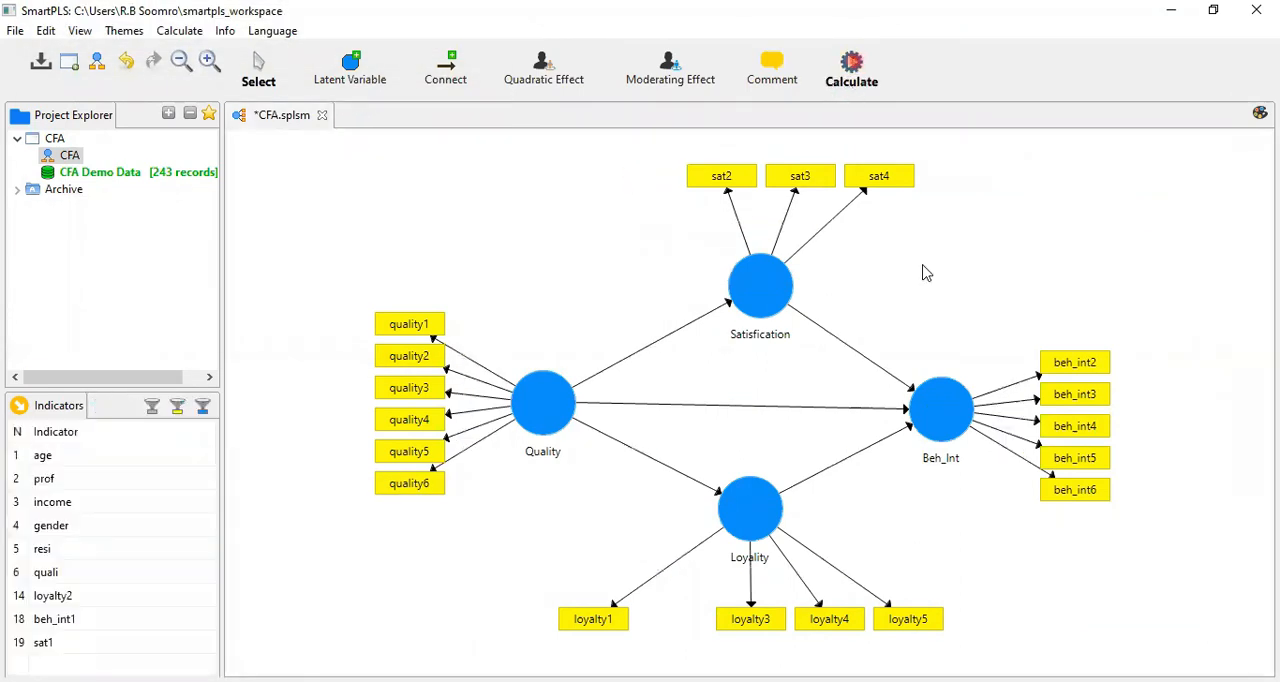
mouse_move(912, 280)
click(806, 284)
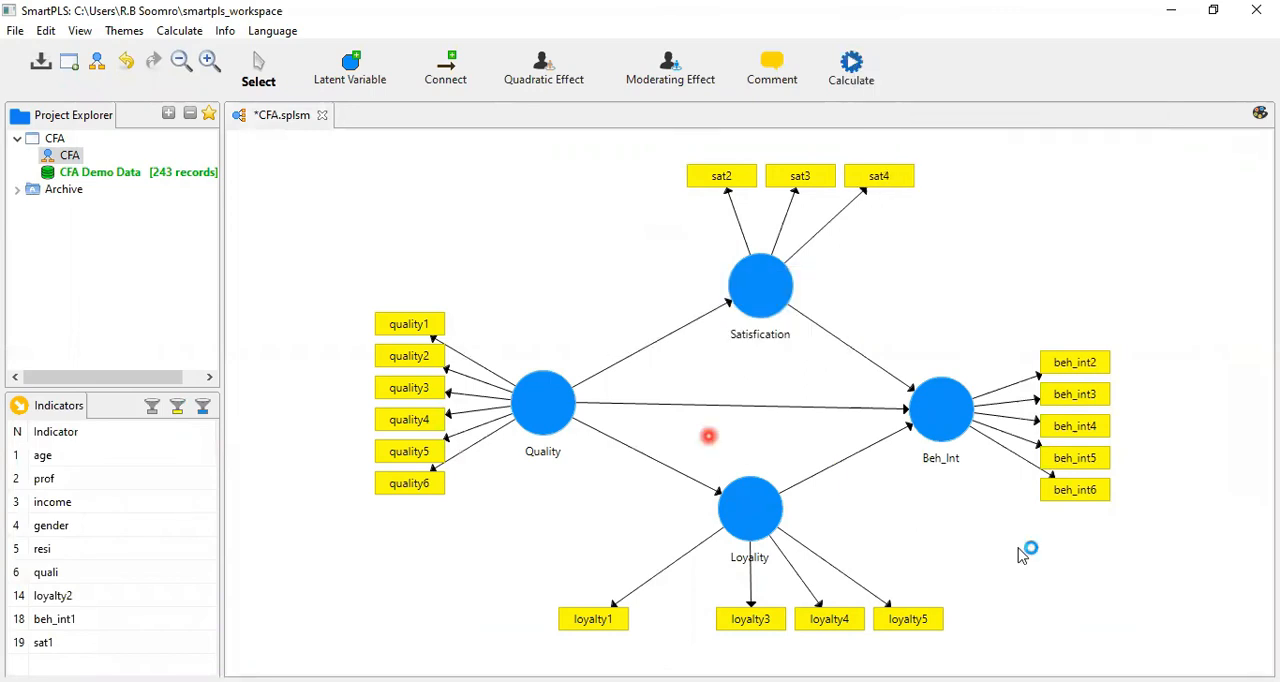
click(1123, 557)
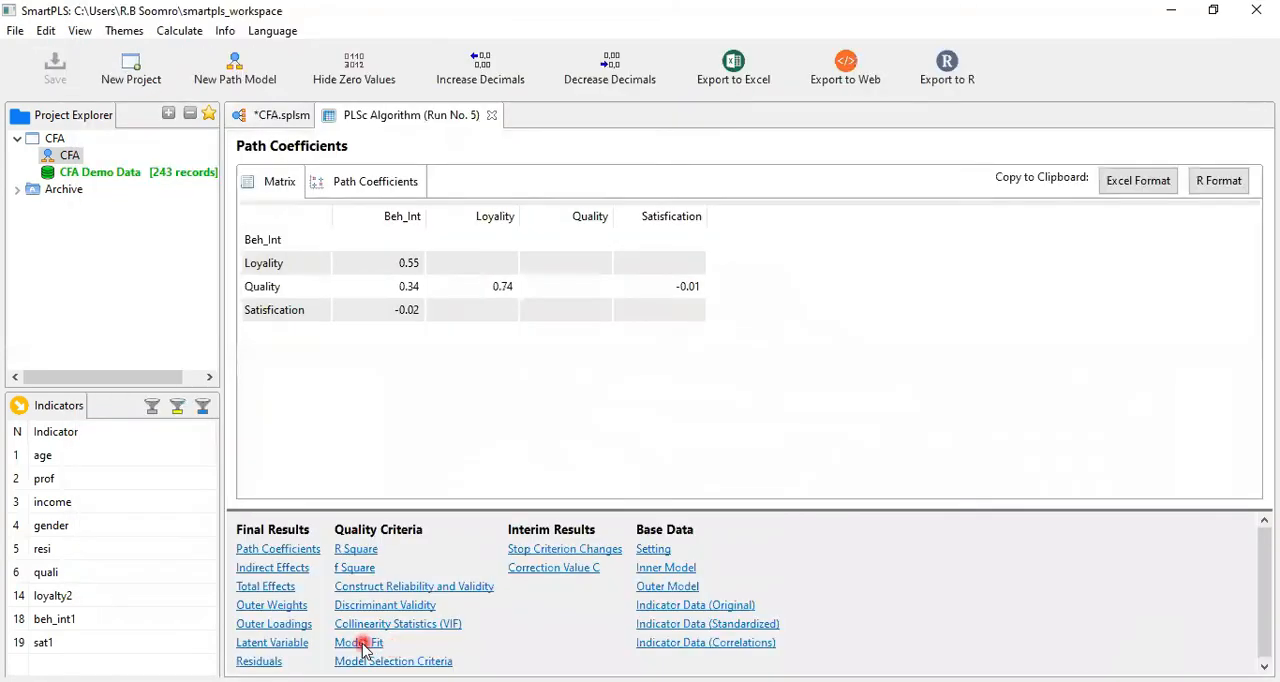
click(360, 643)
click(463, 479)
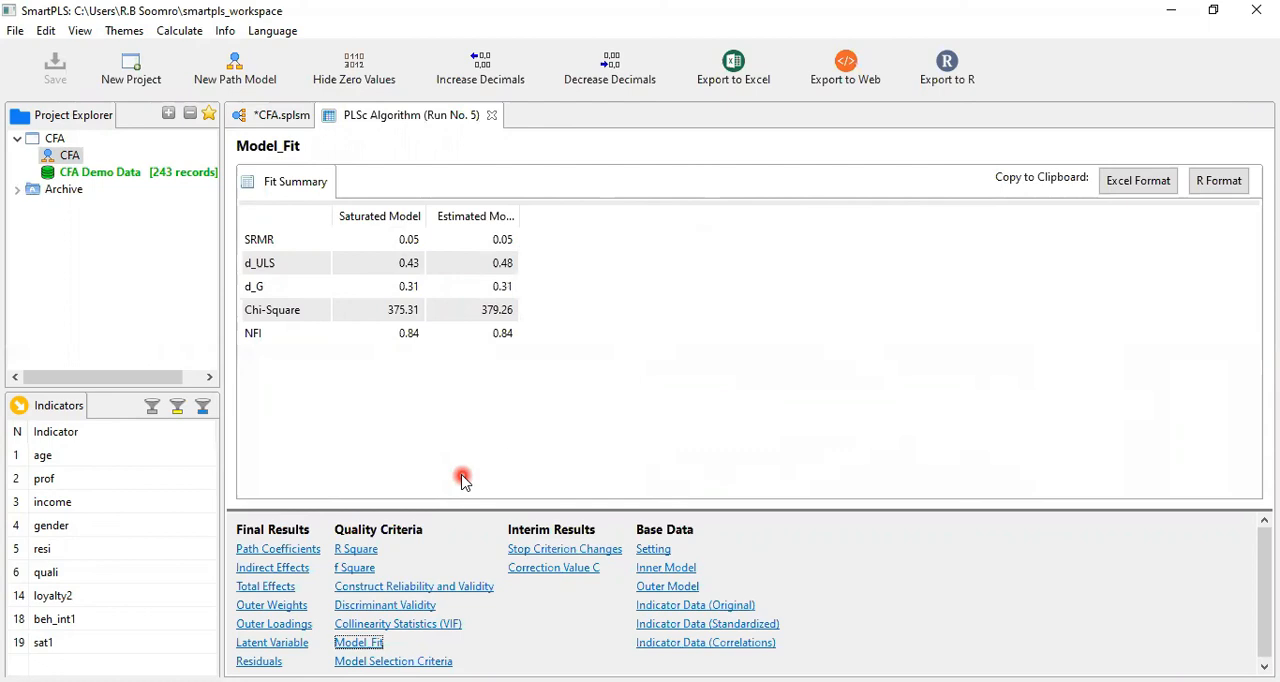
Review the Construct Reliability and Validity matrix and the Outer Loadings of the recalculated model
click(444, 588)
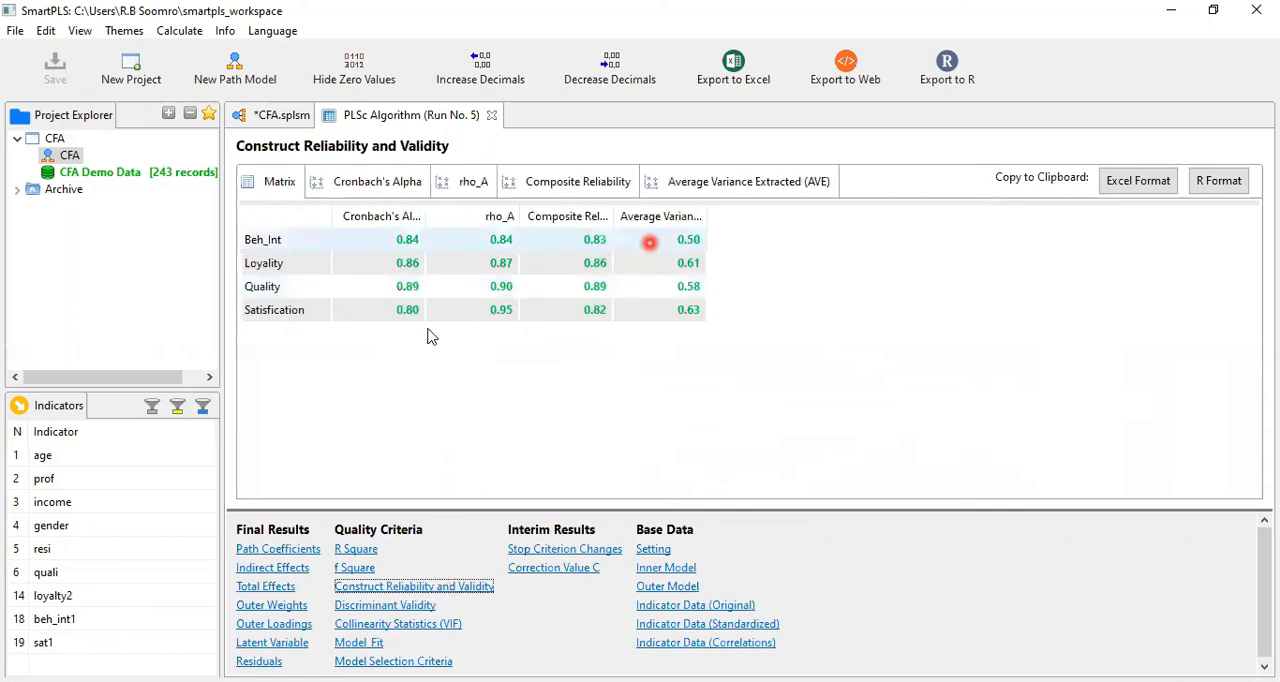
click(279, 623)
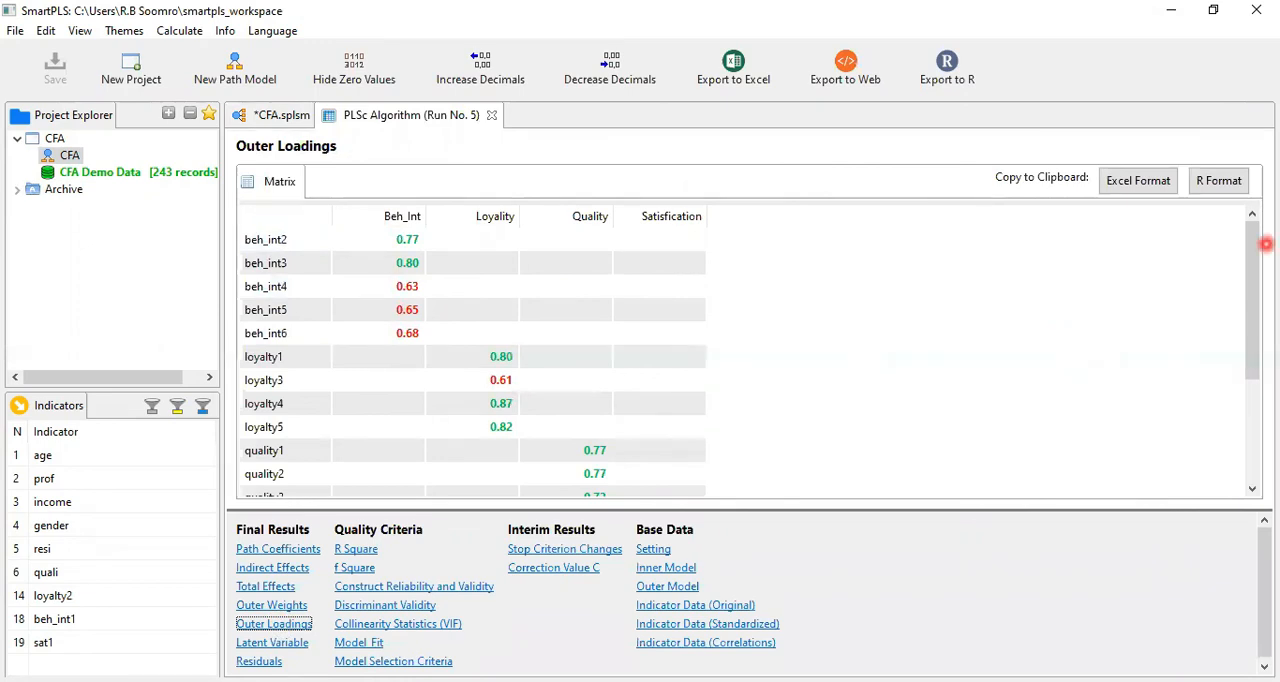
drag(1250, 251, 1250, 296)
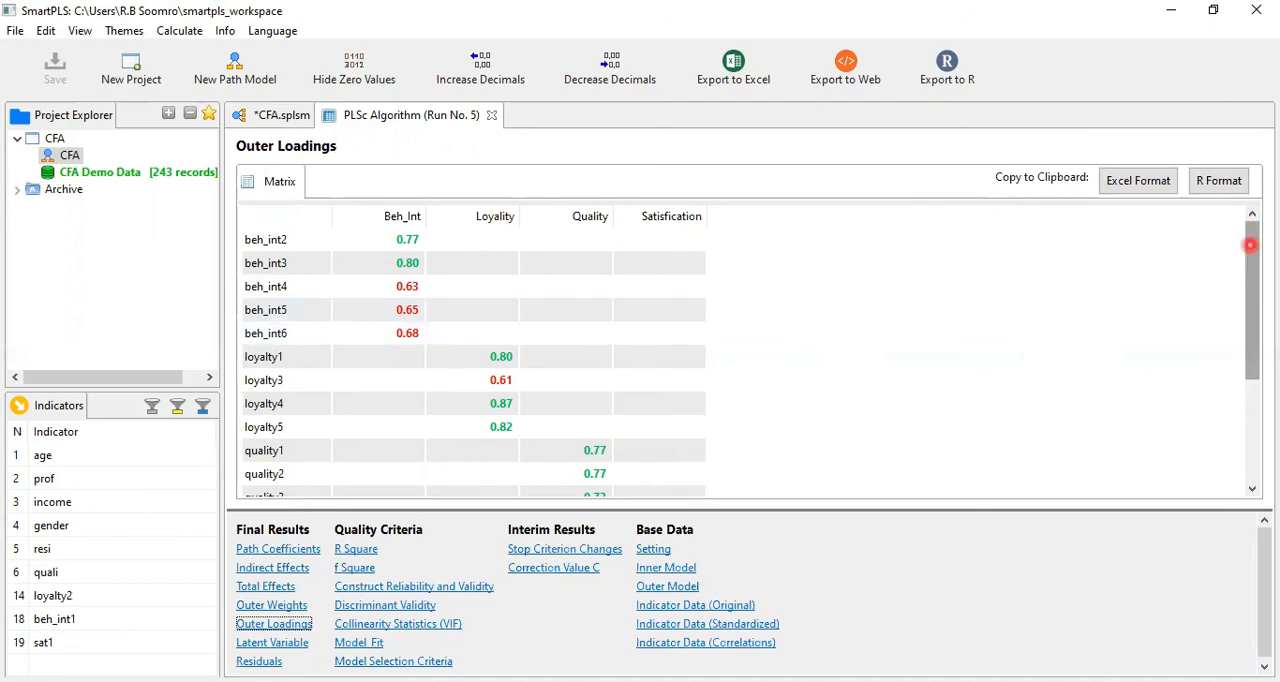
Examine the remaining Outer Loadings down to sat4, and the Fornell-Larcker Criterion of the Discriminant Validity results
drag(1250, 244, 1251, 380)
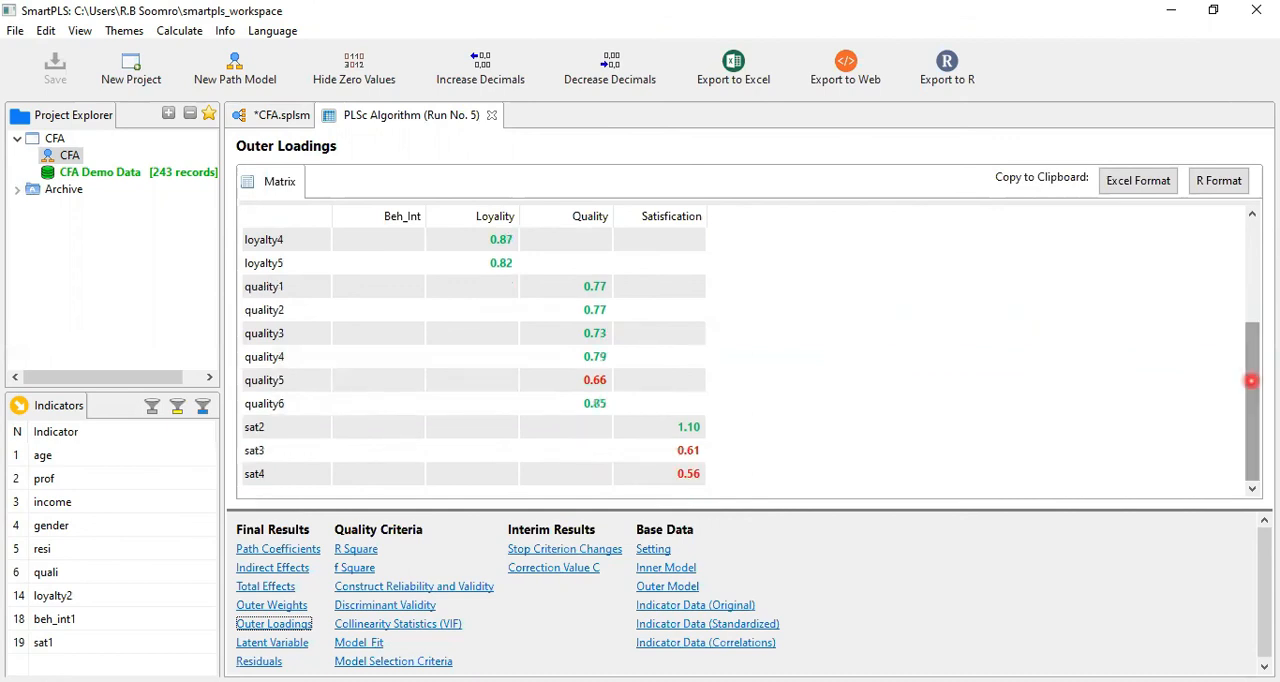
click(346, 232)
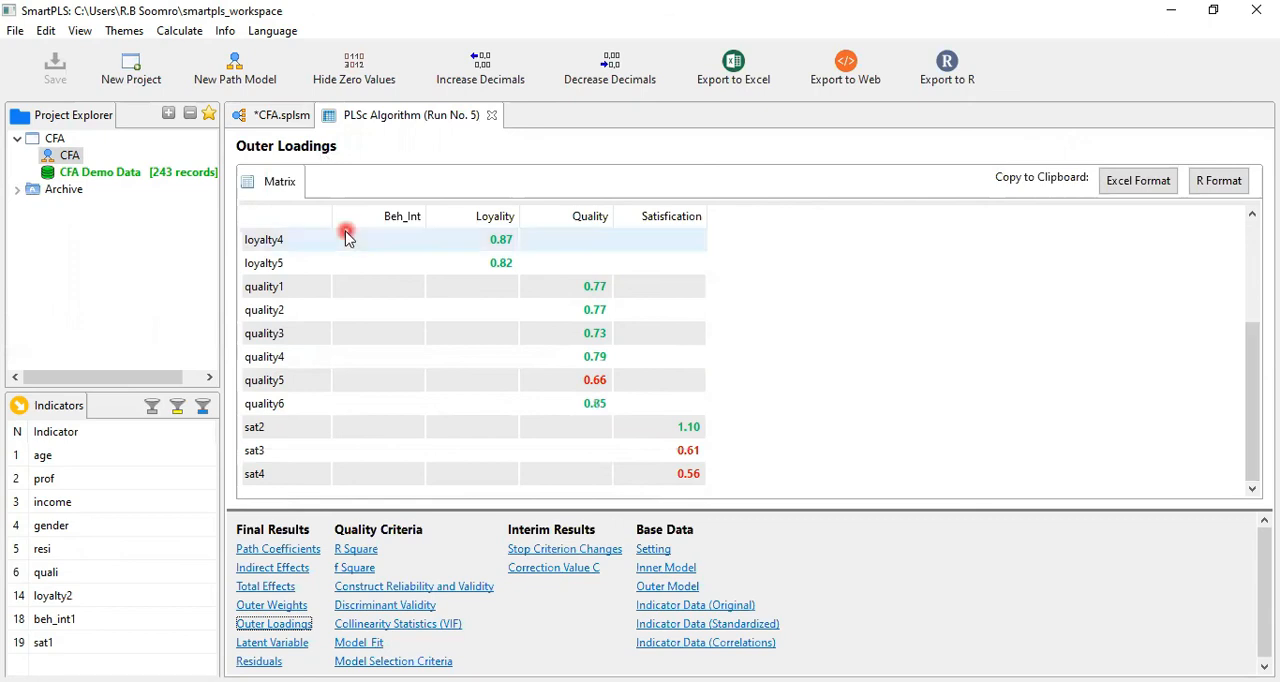
click(291, 122)
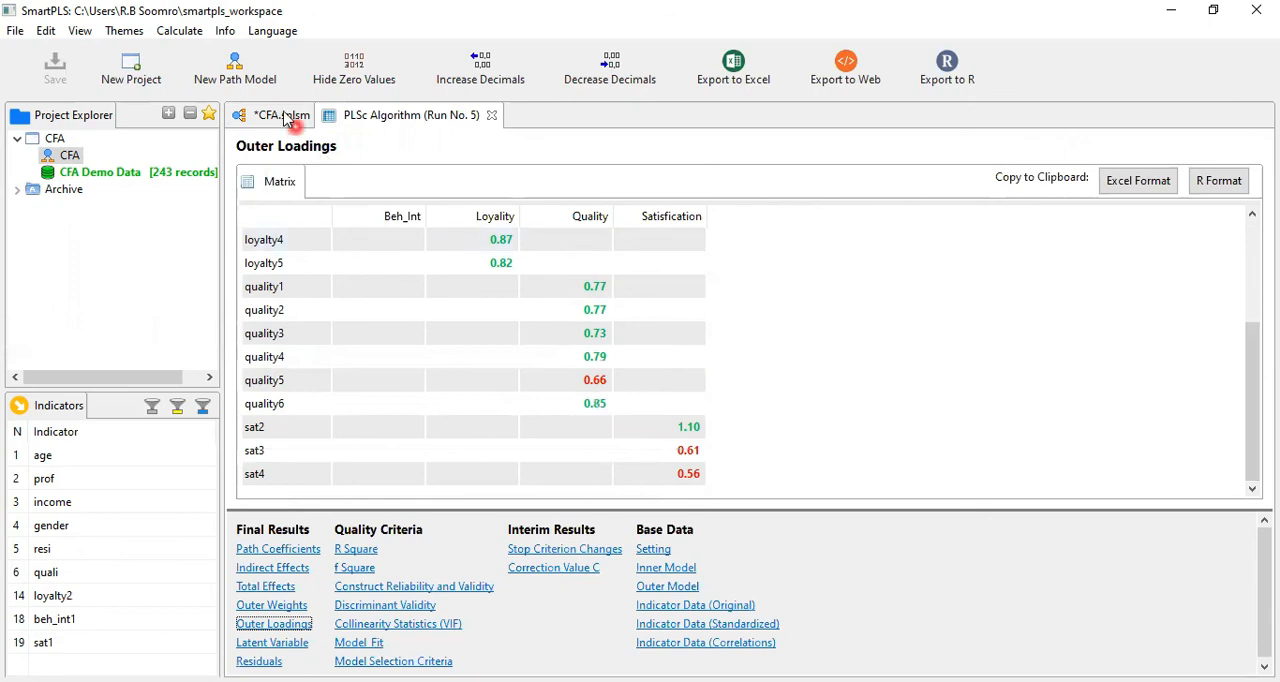
click(348, 606)
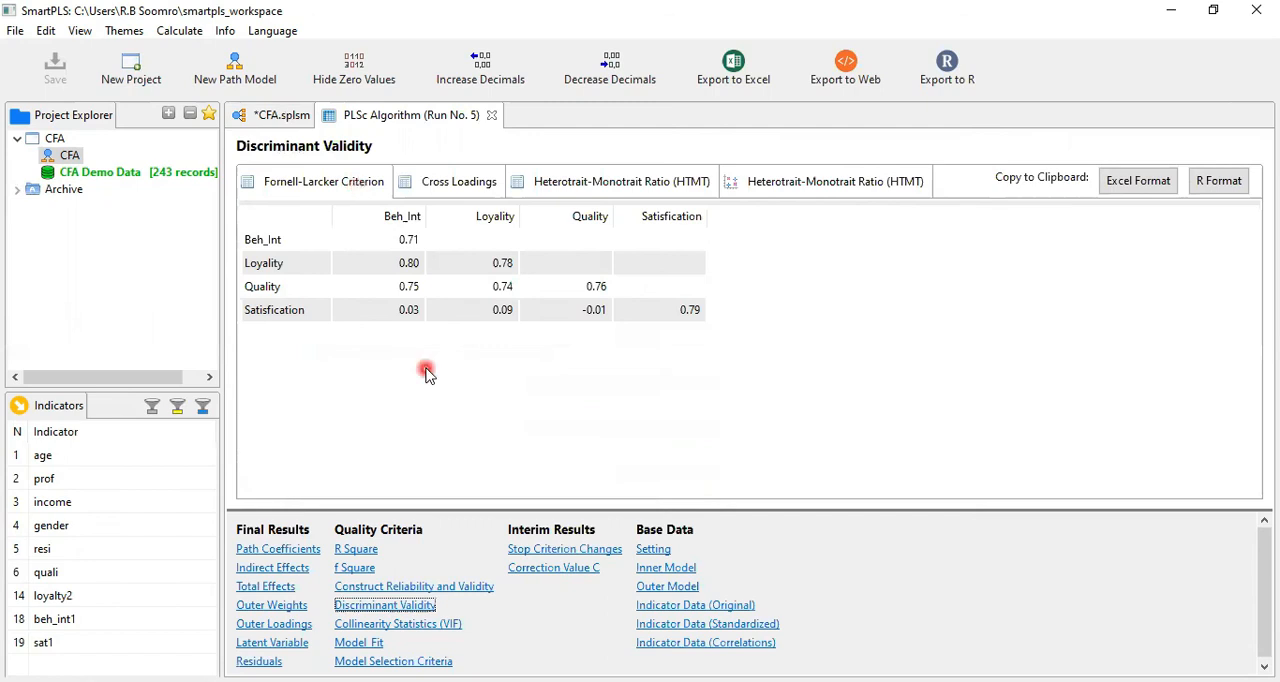
click(388, 317)
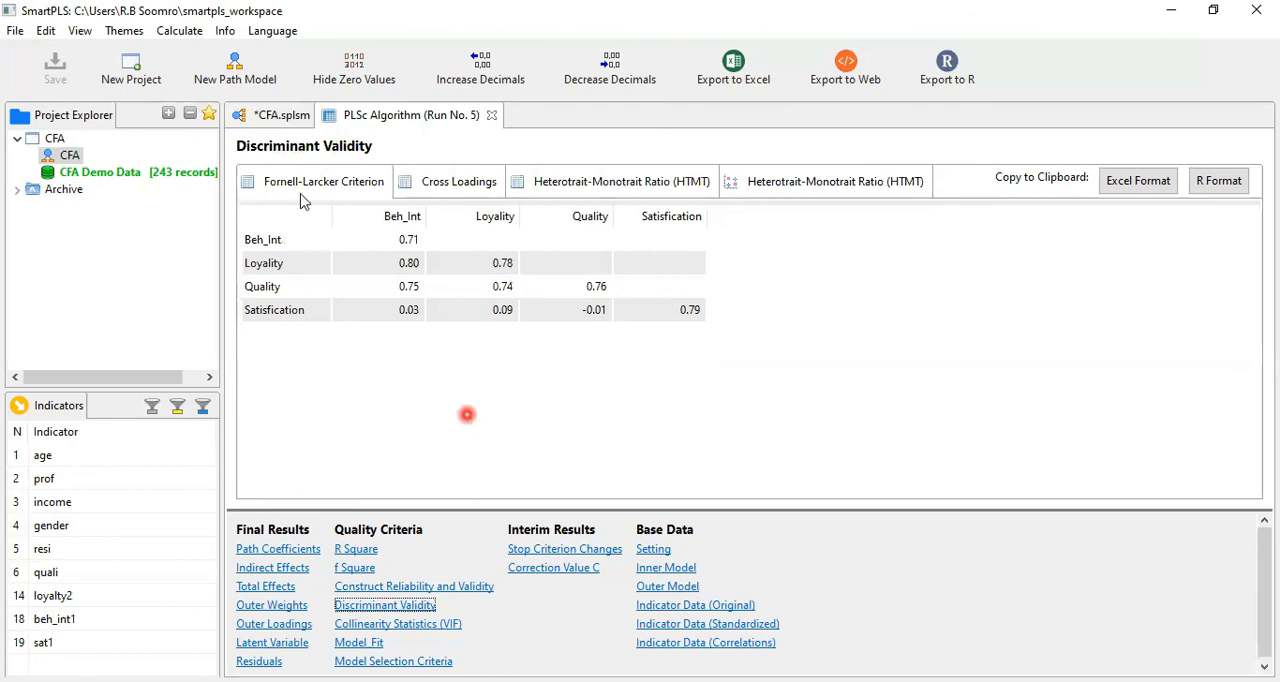
Return to the CFA path model and set Highlight Paths to use relative values
click(270, 115)
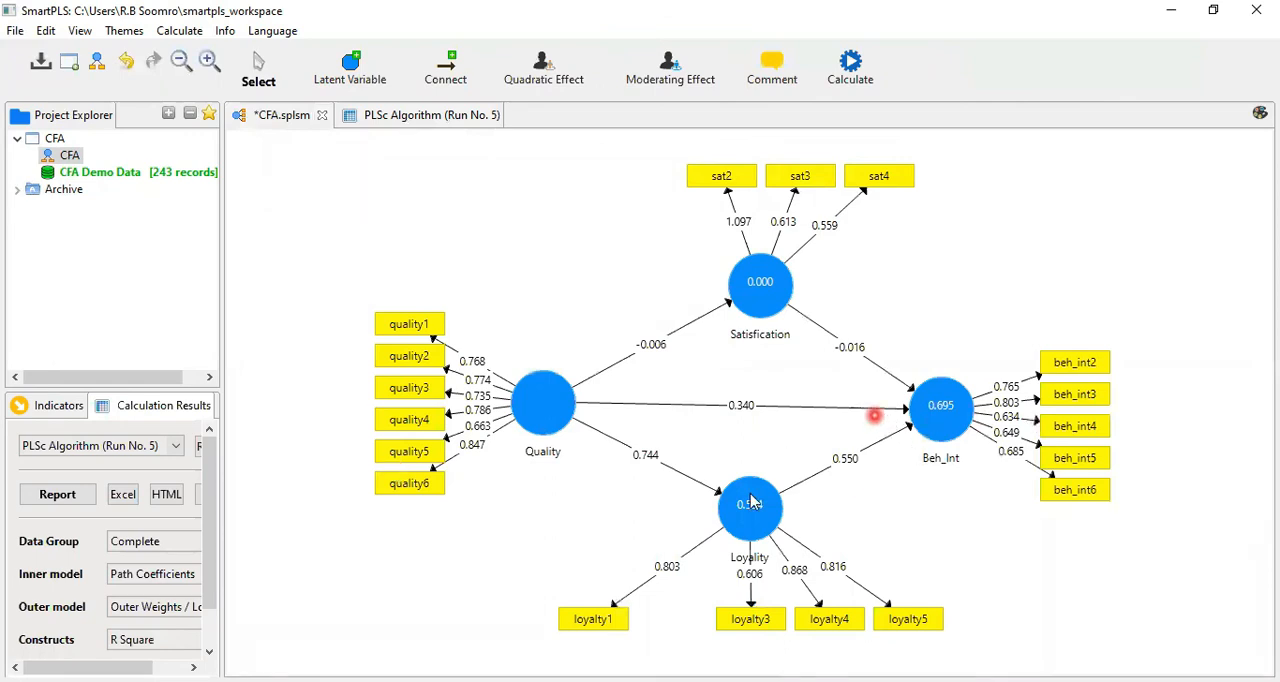
click(150, 640)
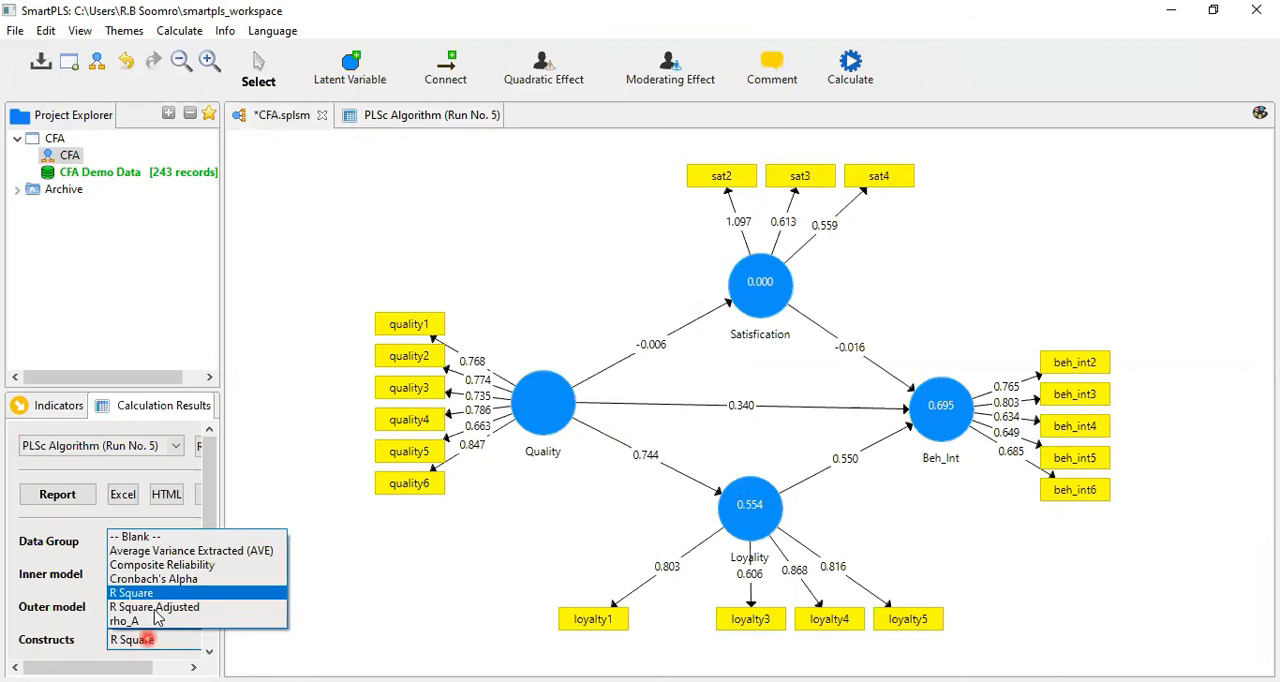
click(215, 482)
drag(209, 554, 207, 608)
click(127, 624)
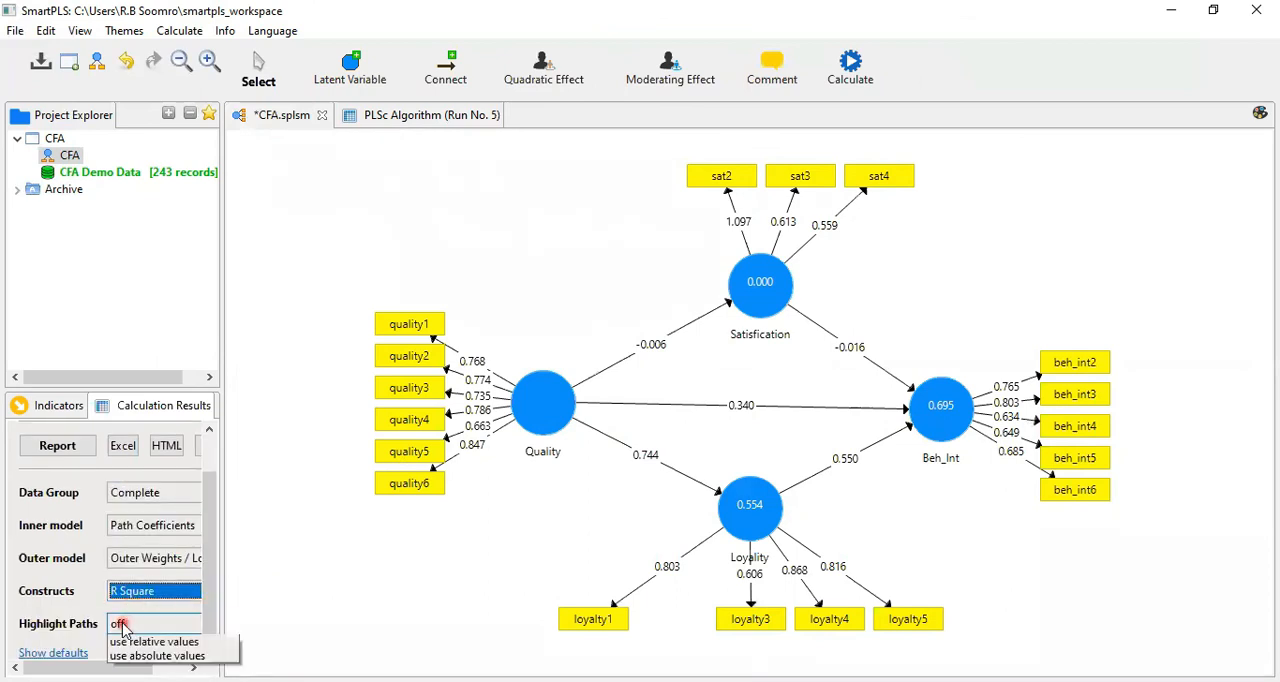
click(150, 657)
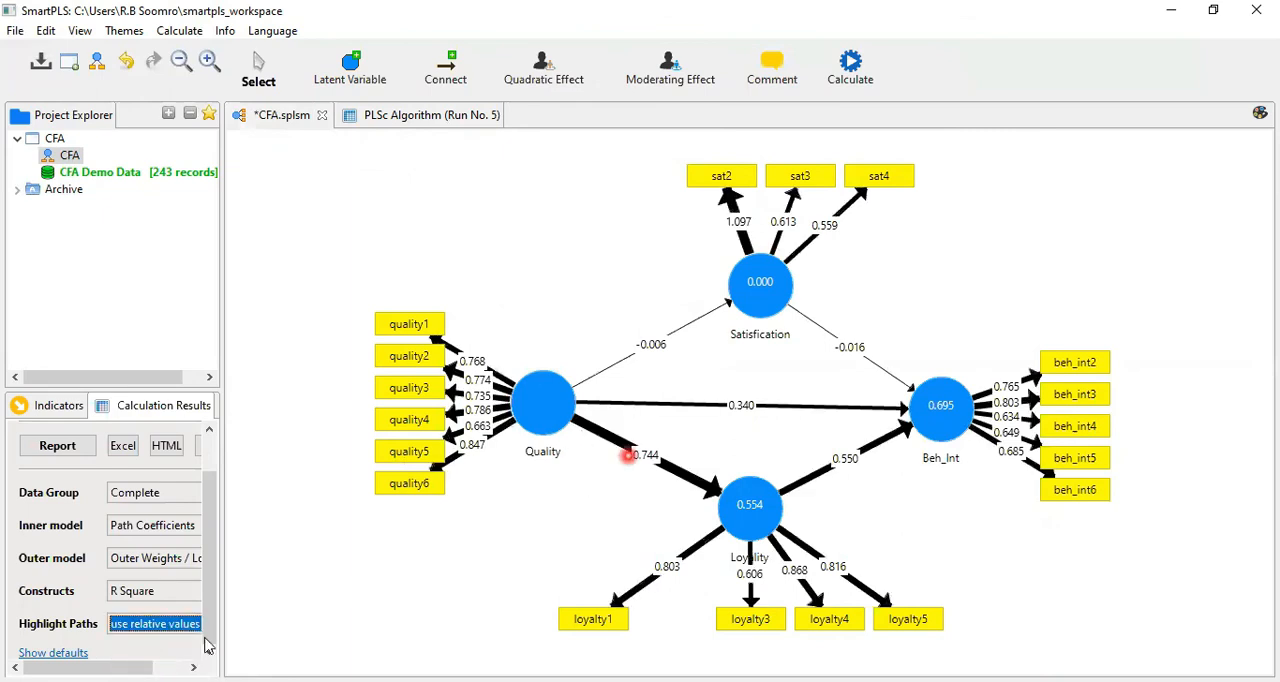
Switch the path highlighting of the CFA model back off
click(172, 631)
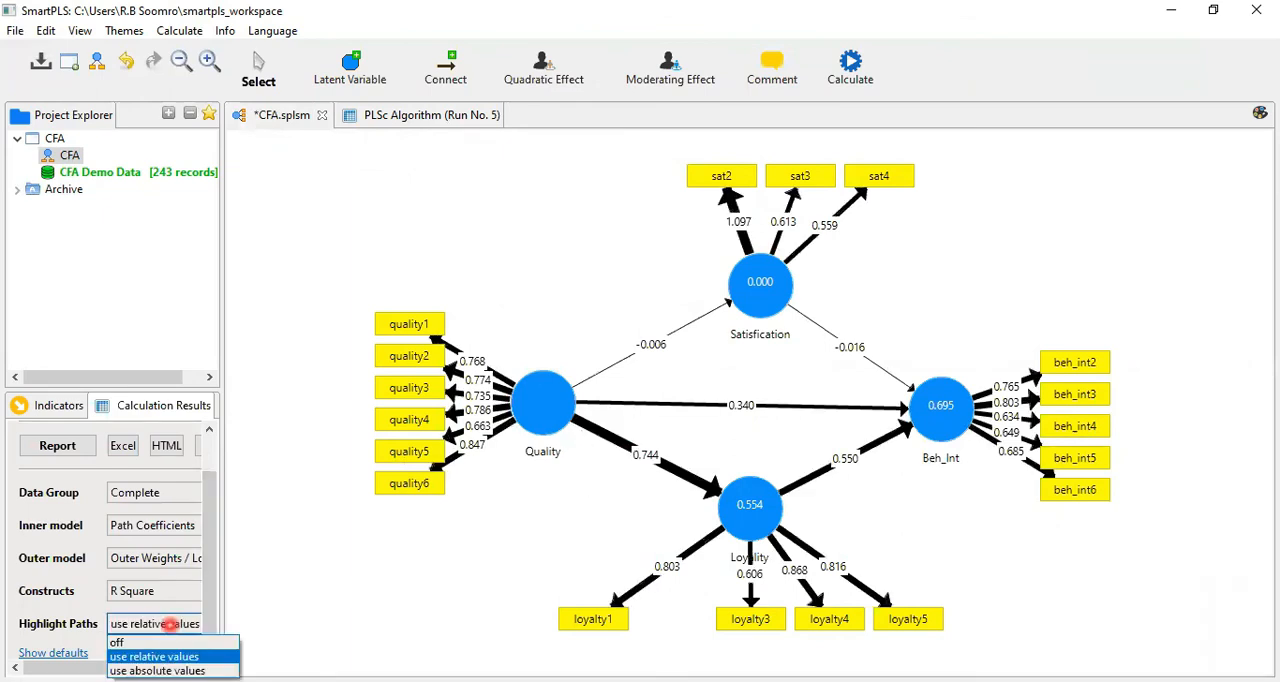
click(381, 608)
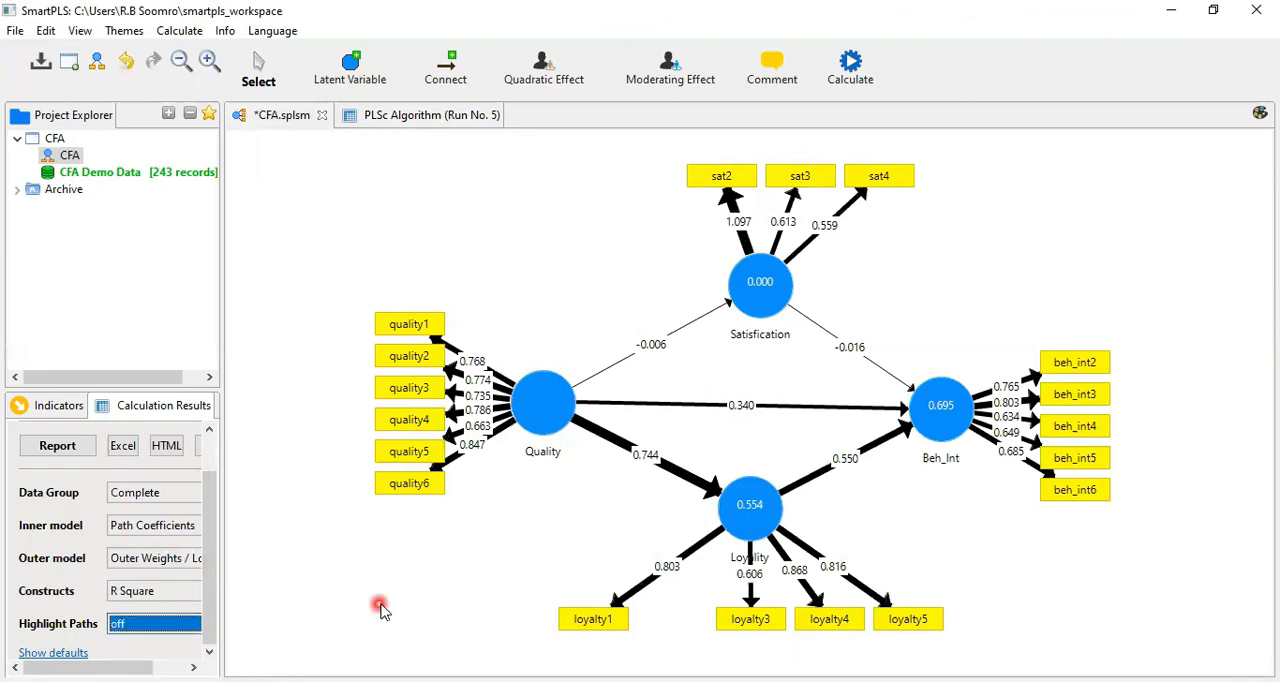